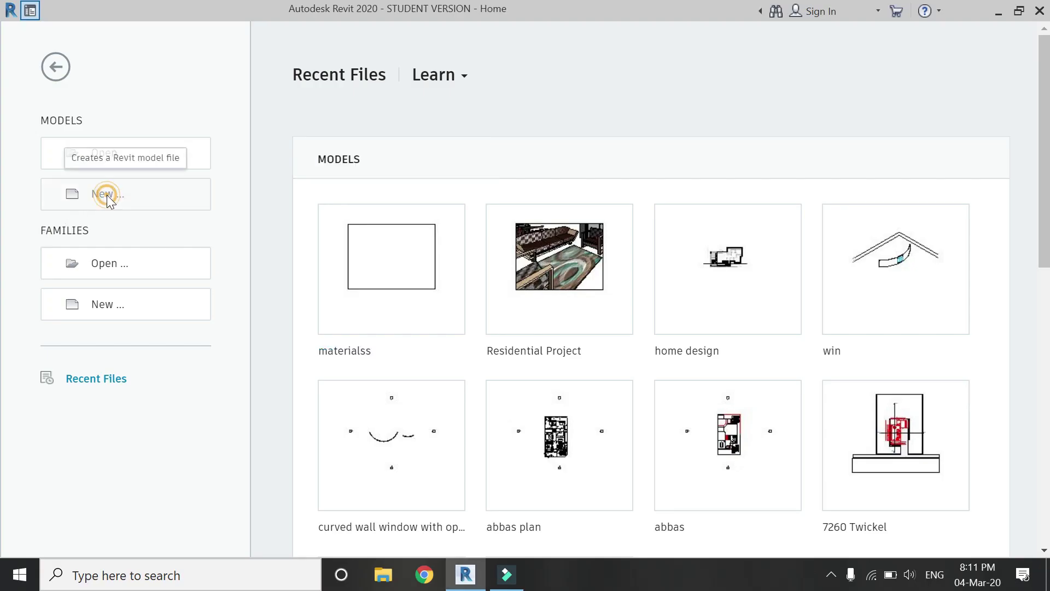
Step: Start a new project from the Architectural Template
{"action": "left_click", "coordinate": [401, 251]}
{"action": "left_click", "coordinate": [407, 283]}
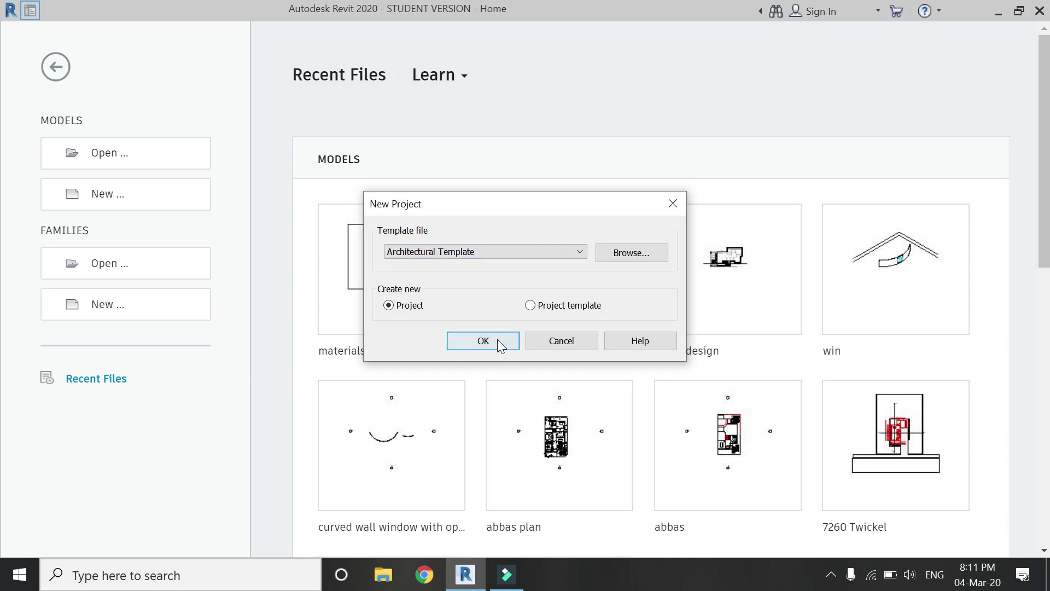
{"action": "left_click", "coordinate": [482, 340]}
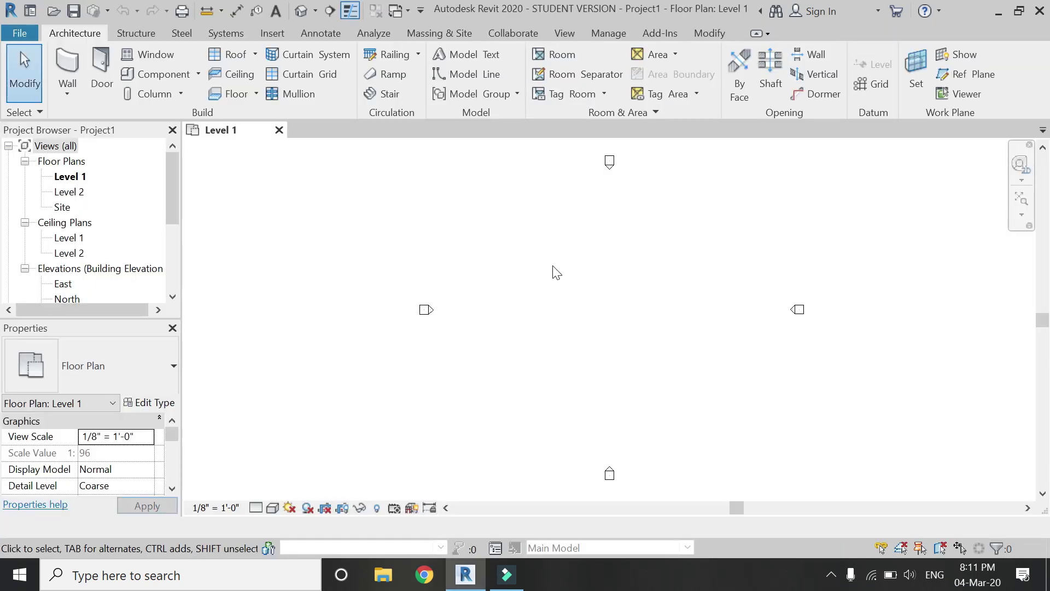
Step: Draw a 20'-0" Generic - 8" wall on Level 1 and select it
{"action": "left_click", "coordinate": [68, 63]}
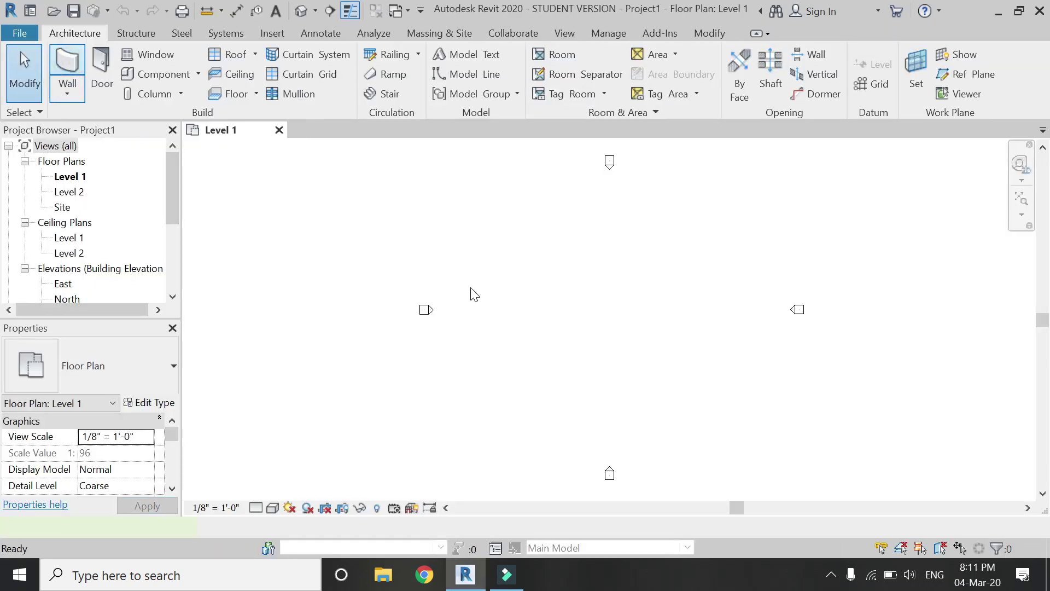
{"action": "left_click", "coordinate": [463, 301]}
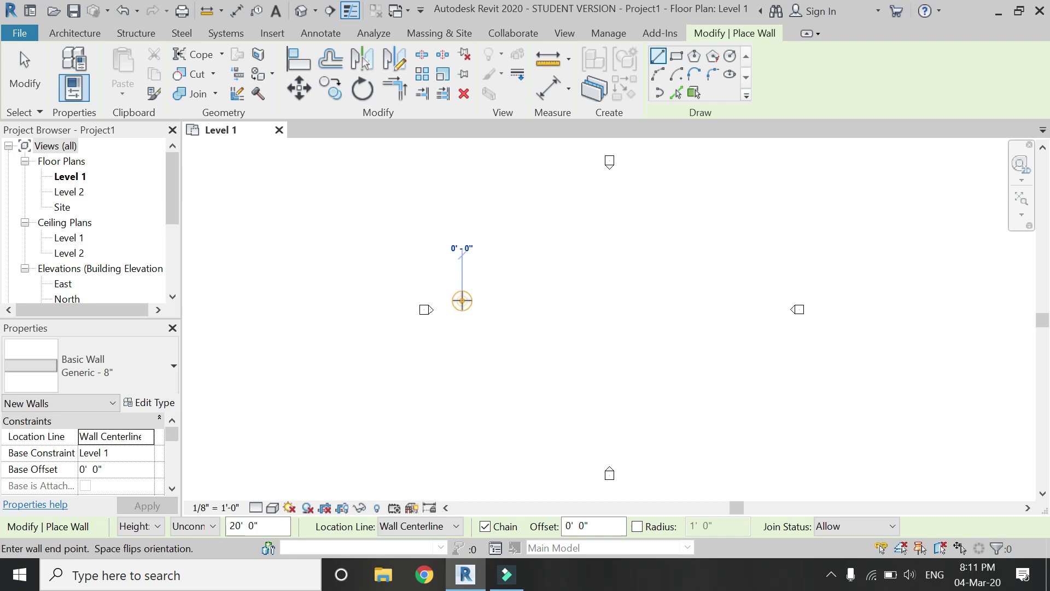
{"action": "left_click", "coordinate": [506, 301]}
{"action": "key", "text": "Escape"}
{"action": "scroll", "coordinate": [503, 309], "scroll_direction": "up", "scroll_amount": 5}
{"action": "key", "text": "Escape"}
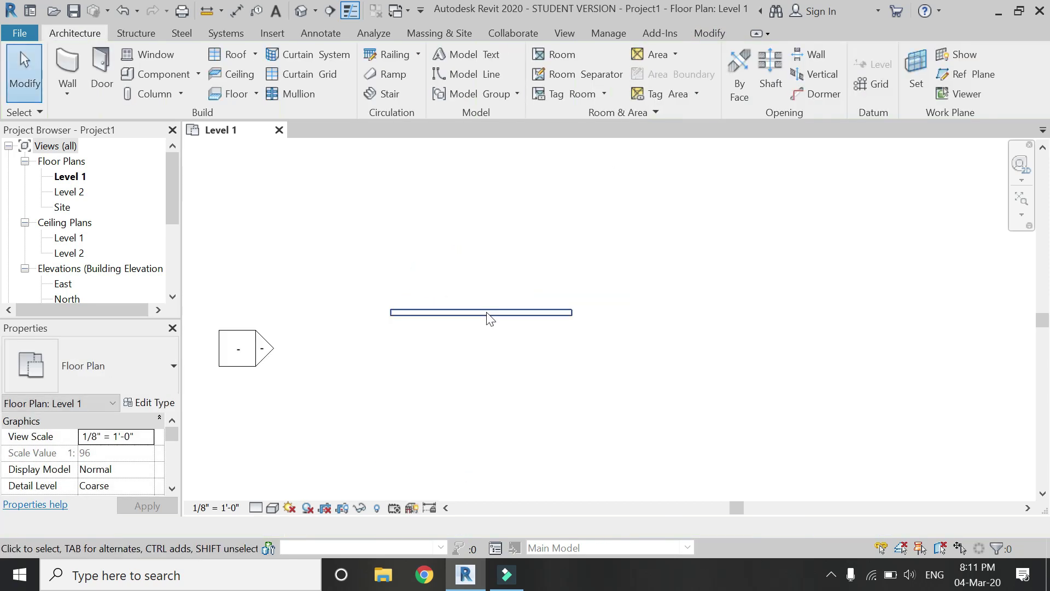
{"action": "left_click", "coordinate": [488, 315]}
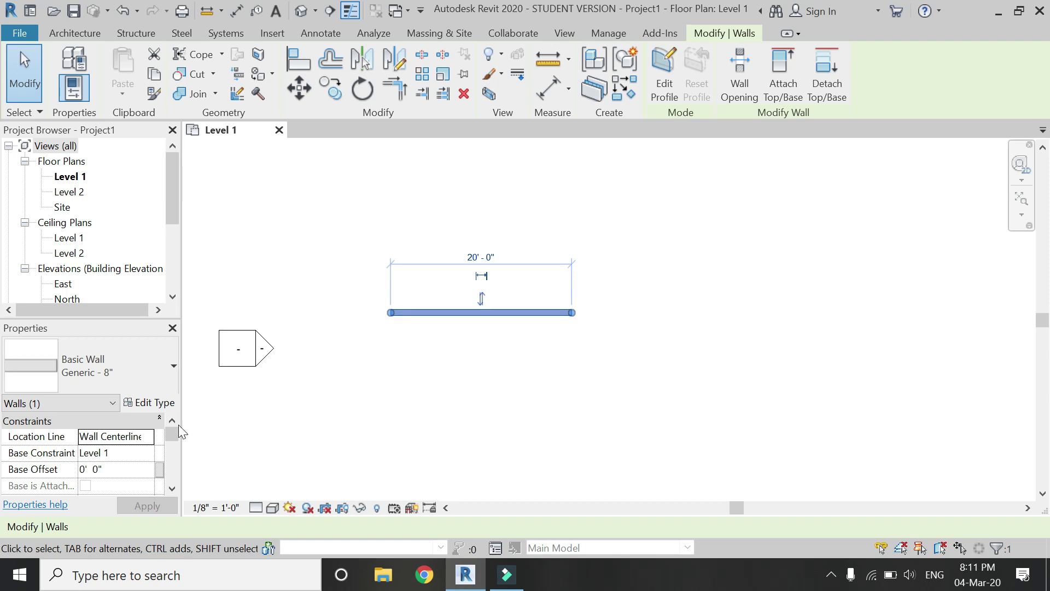
Step: Open the Material Browser for the wall's structure layer via Edit Type and Edit Assembly
{"action": "left_click", "coordinate": [154, 403]}
{"action": "left_click", "coordinate": [296, 197]}
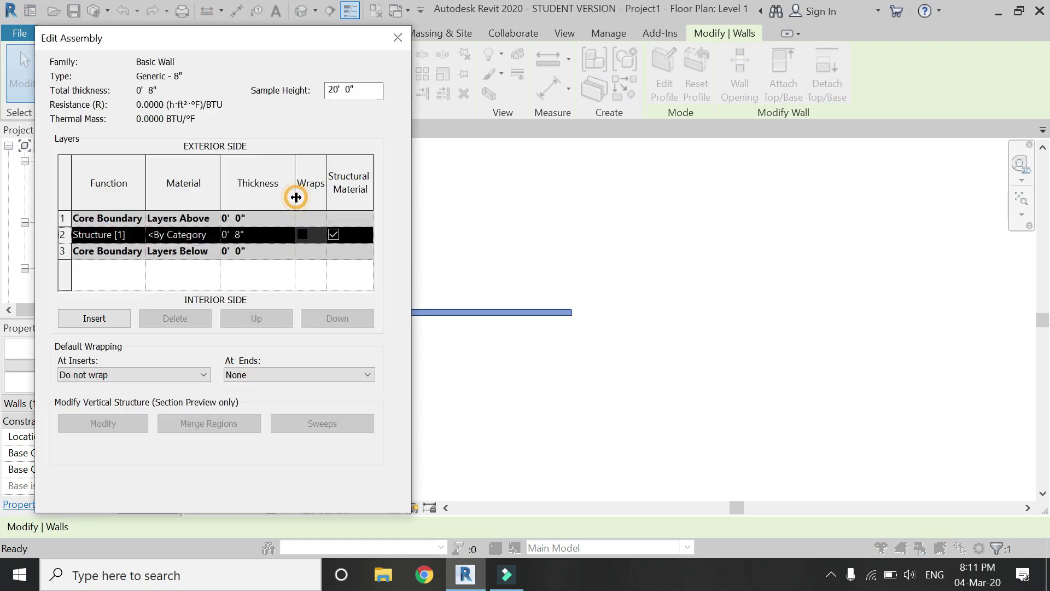
{"action": "left_click", "coordinate": [214, 235]}
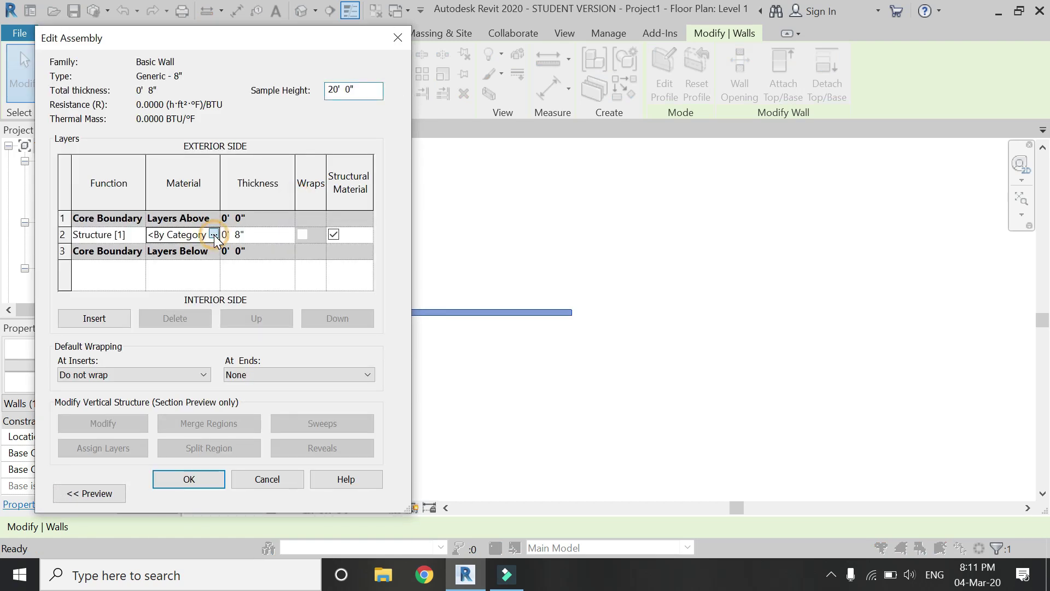
{"action": "left_click", "coordinate": [214, 234]}
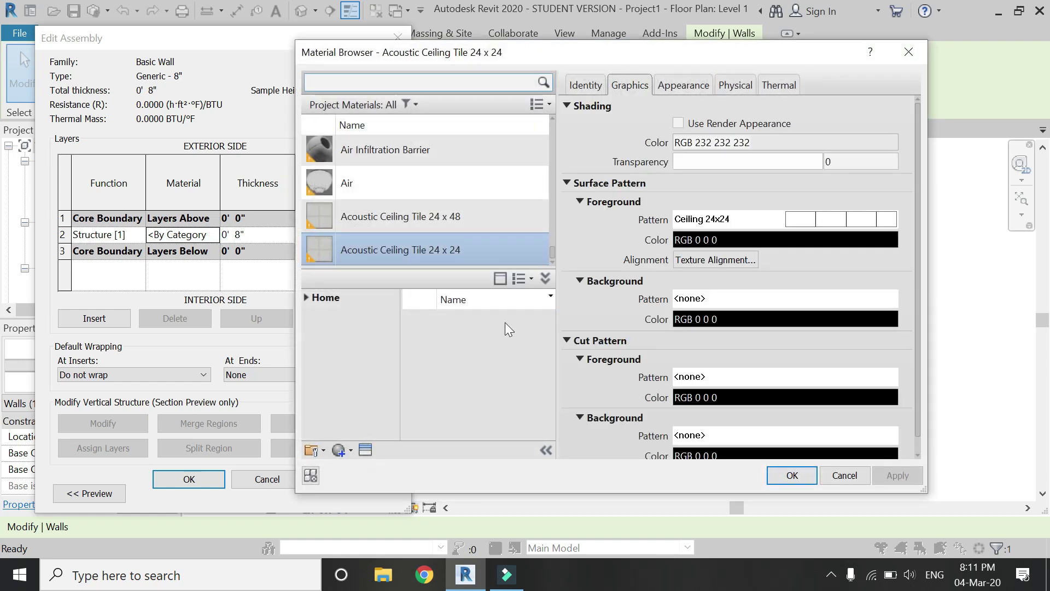
Step: Create a new default material and rename it 'Stone Wall'
{"action": "left_click", "coordinate": [340, 453]}
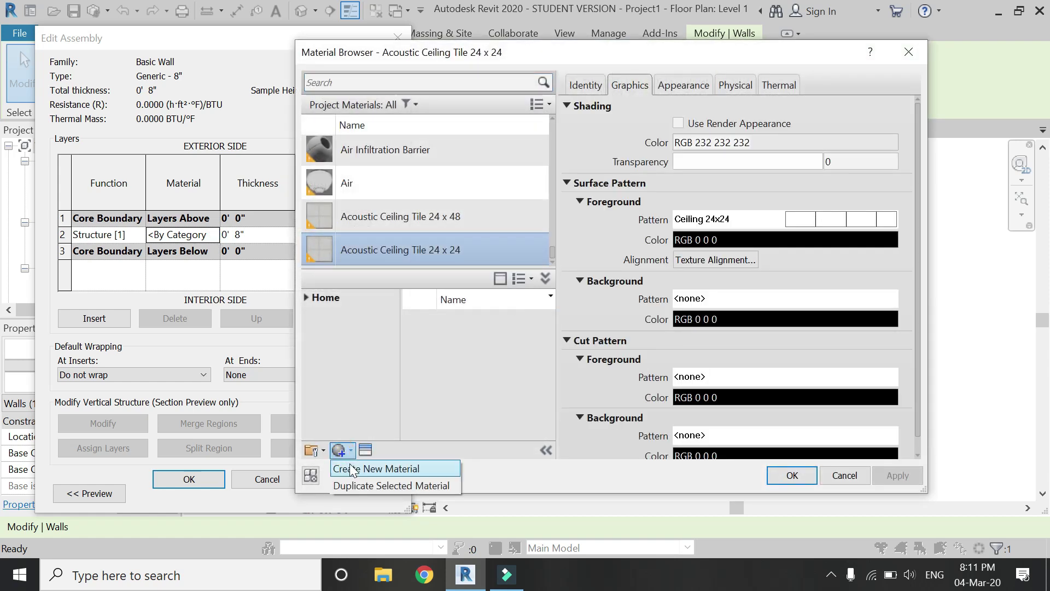
{"action": "left_click", "coordinate": [353, 468]}
{"action": "scroll", "coordinate": [435, 216], "scroll_direction": "down", "scroll_amount": 1}
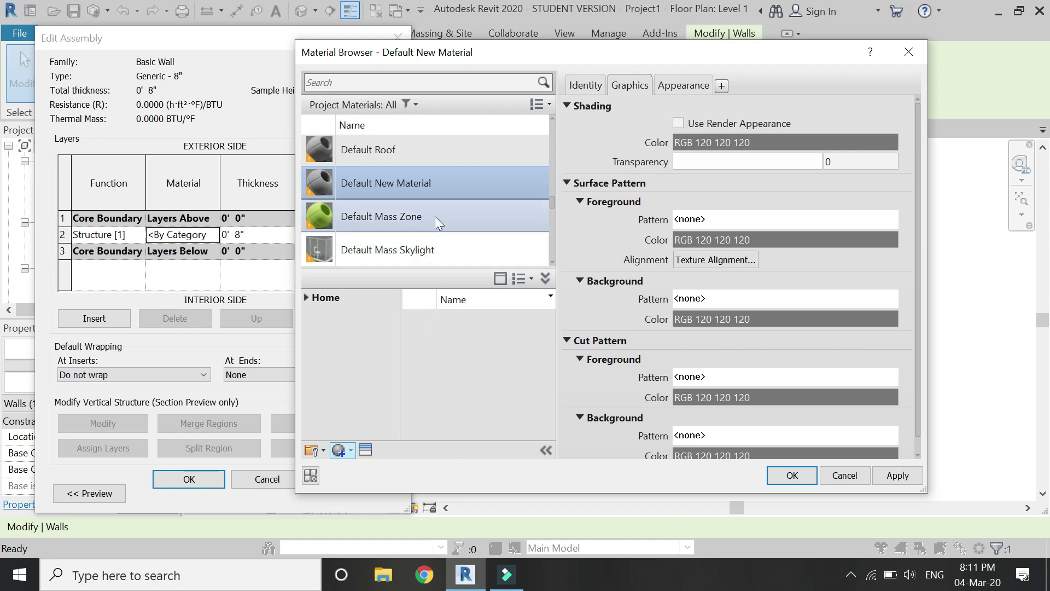
{"action": "right_click", "coordinate": [451, 186]}
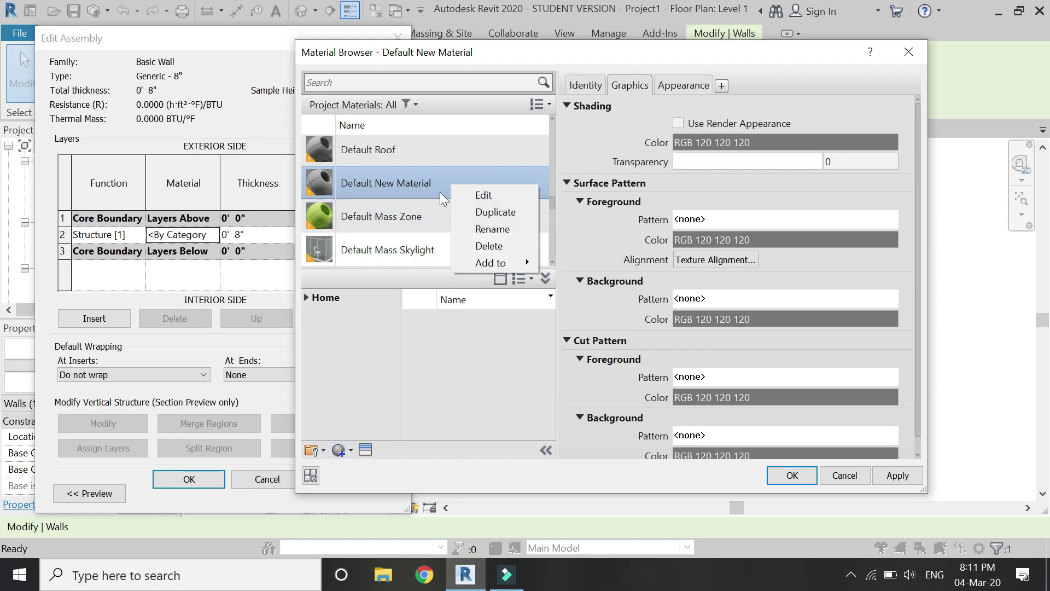
{"action": "left_click", "coordinate": [461, 226]}
{"action": "type", "text": "S"}
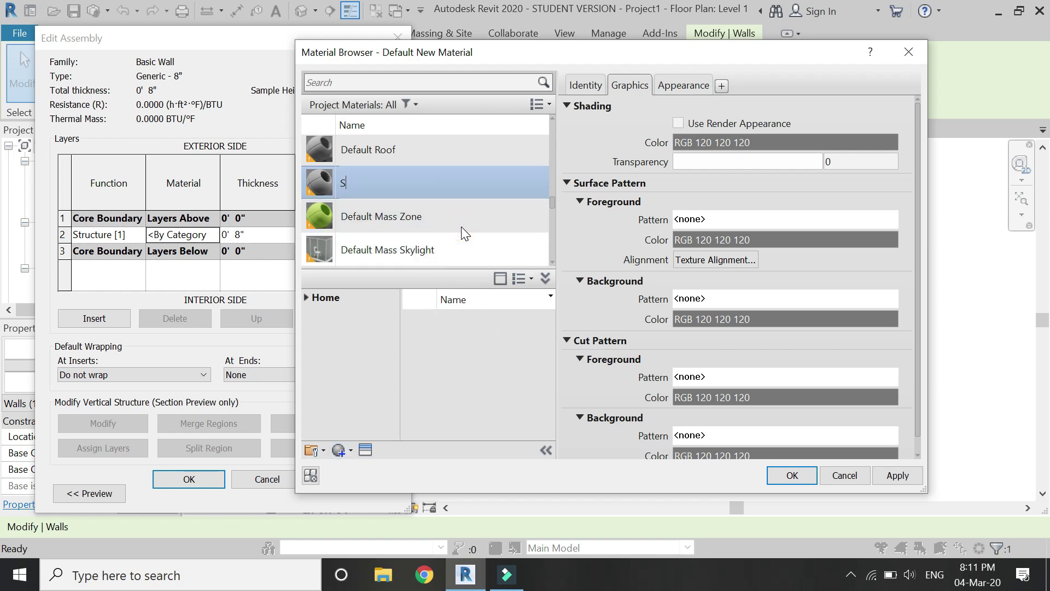
{"action": "type", "text": "tone Wall"}
{"action": "key", "text": "Return"}
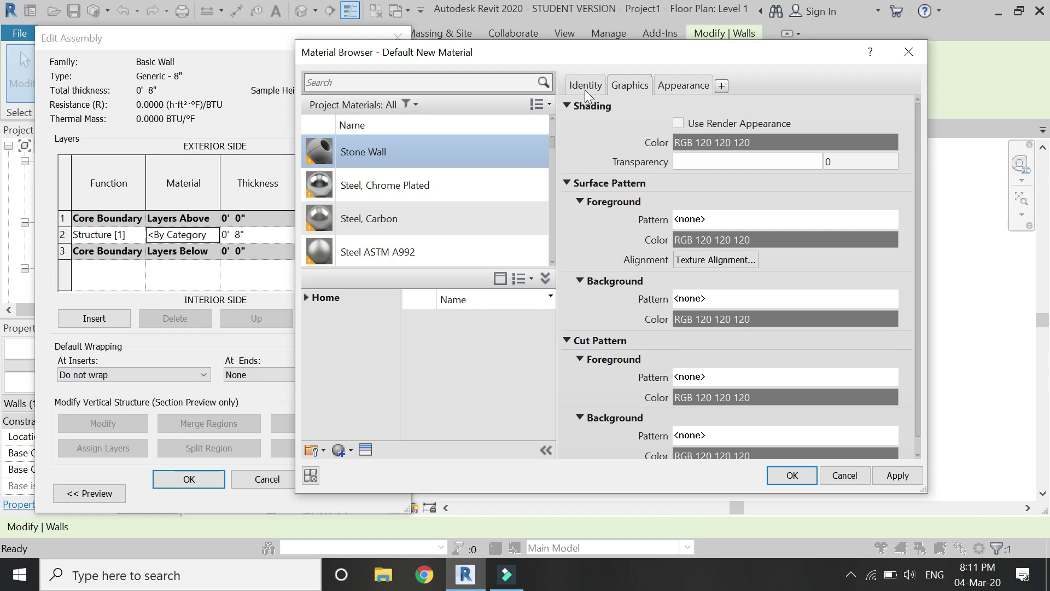
Step: Load a stone texture image into the Stone Wall material's appearance
{"action": "left_click", "coordinate": [676, 89]}
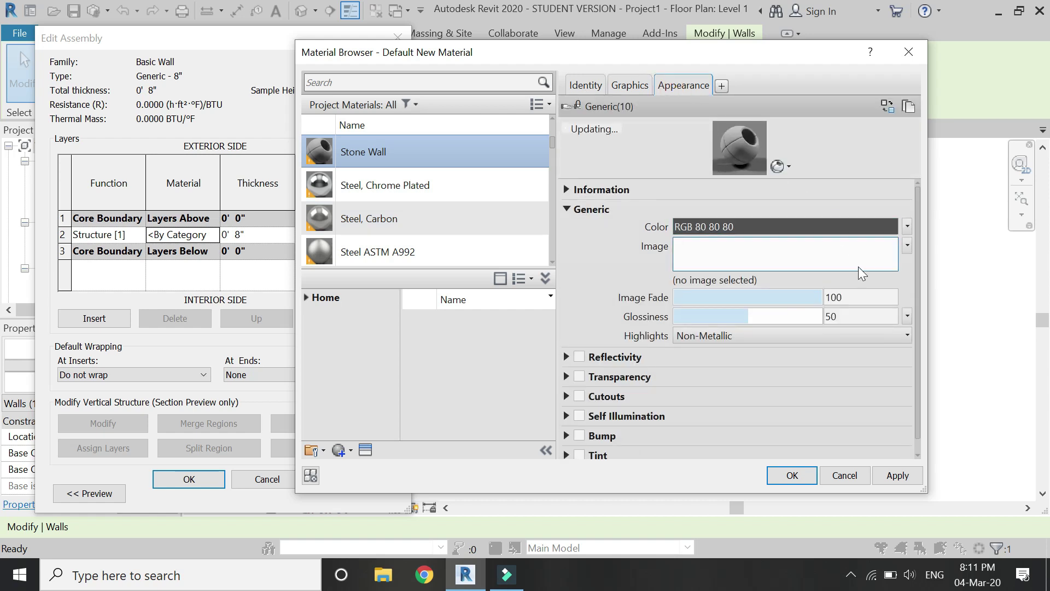
{"action": "left_click", "coordinate": [747, 279]}
{"action": "left_click", "coordinate": [488, 181]}
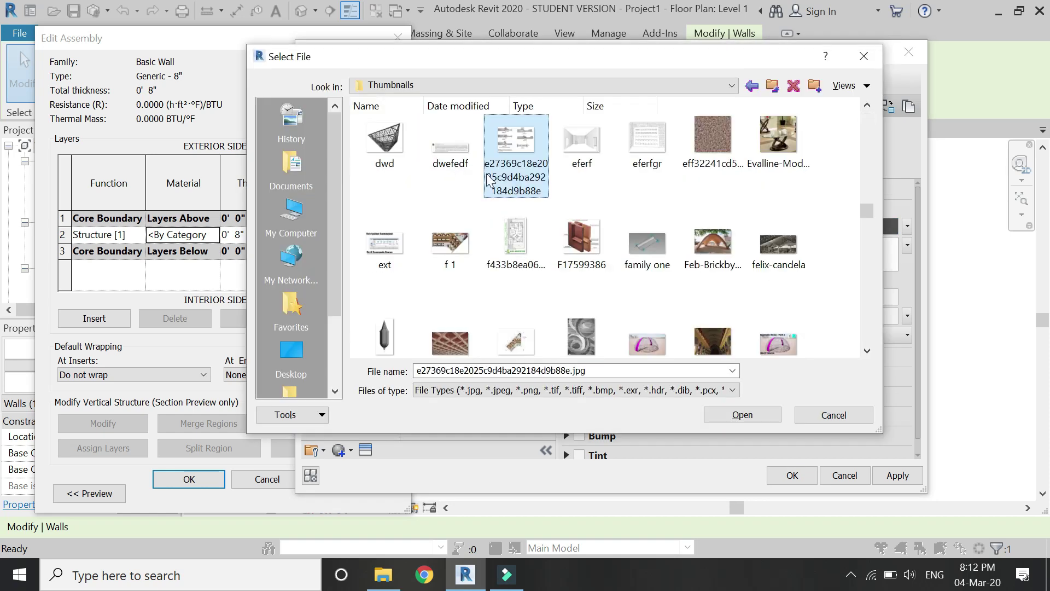
{"action": "left_click", "coordinate": [517, 238]}
{"action": "key", "text": "Home"}
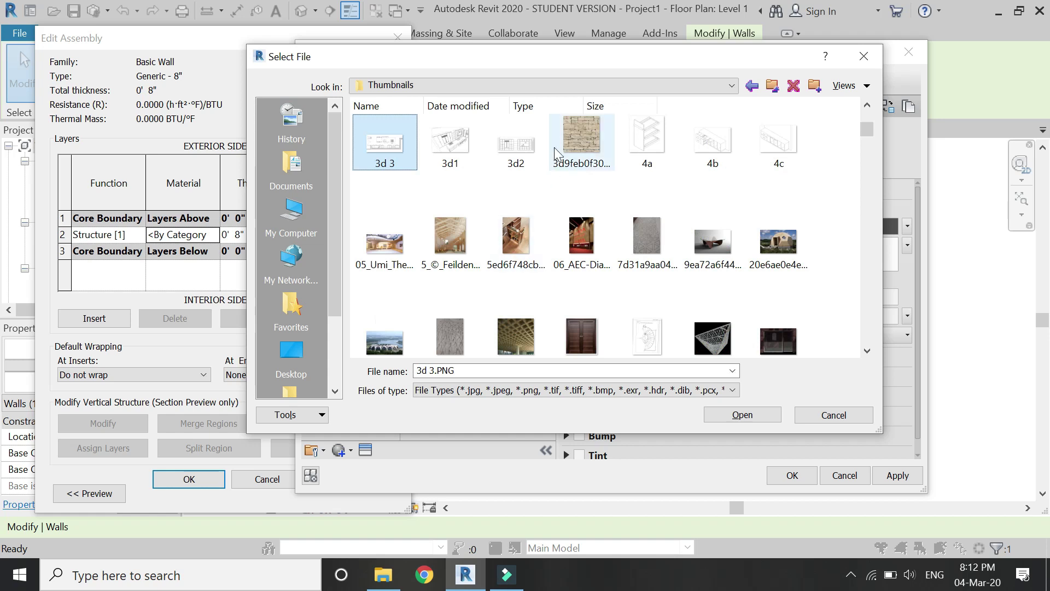
{"action": "left_click", "coordinate": [556, 152]}
{"action": "left_click", "coordinate": [724, 414]}
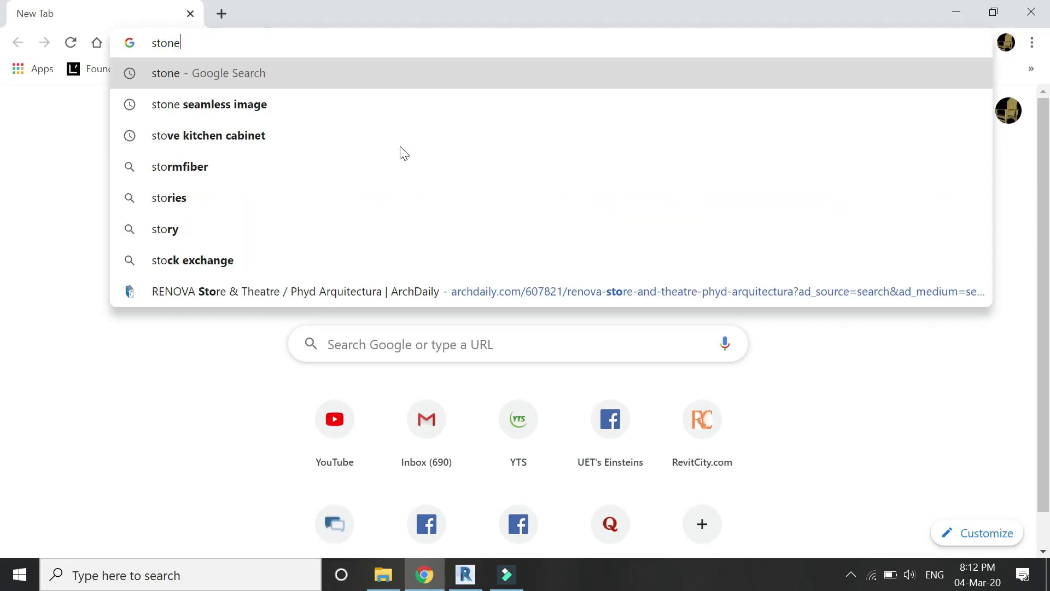
Step: Browse Google image results for 'stone material texture seamless', then minimize Chrome
{"action": "type", "text": " material"}
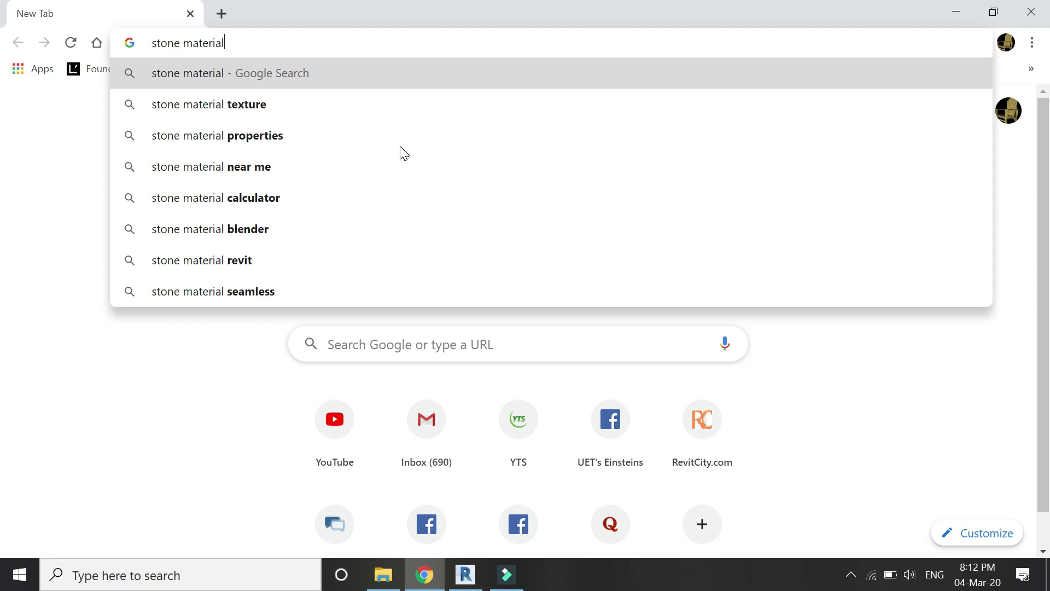
{"action": "key", "text": "Down"}
{"action": "type", "text": "se"}
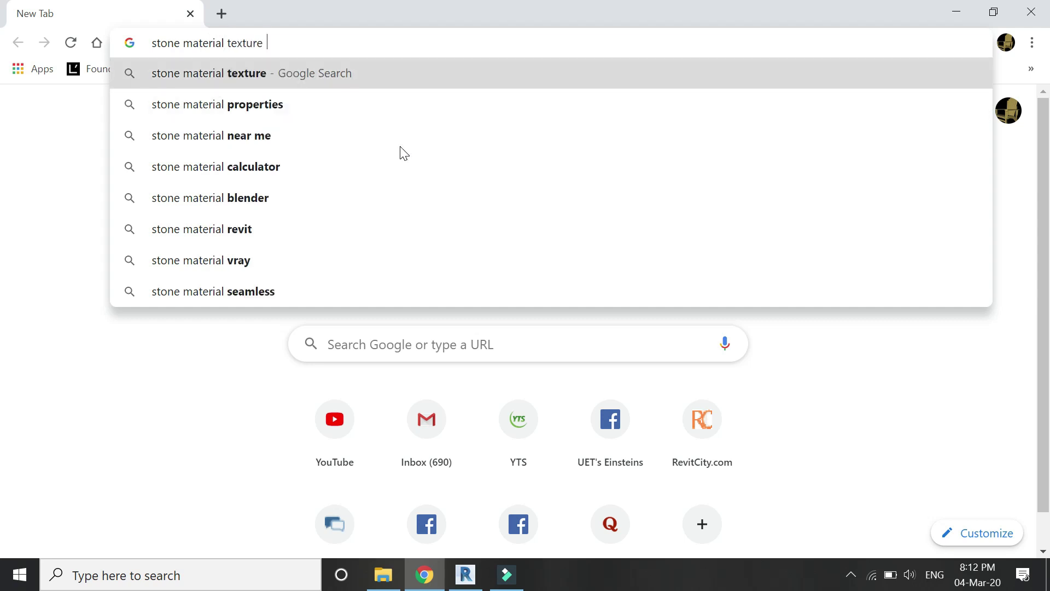
{"action": "type", "text": "amless"}
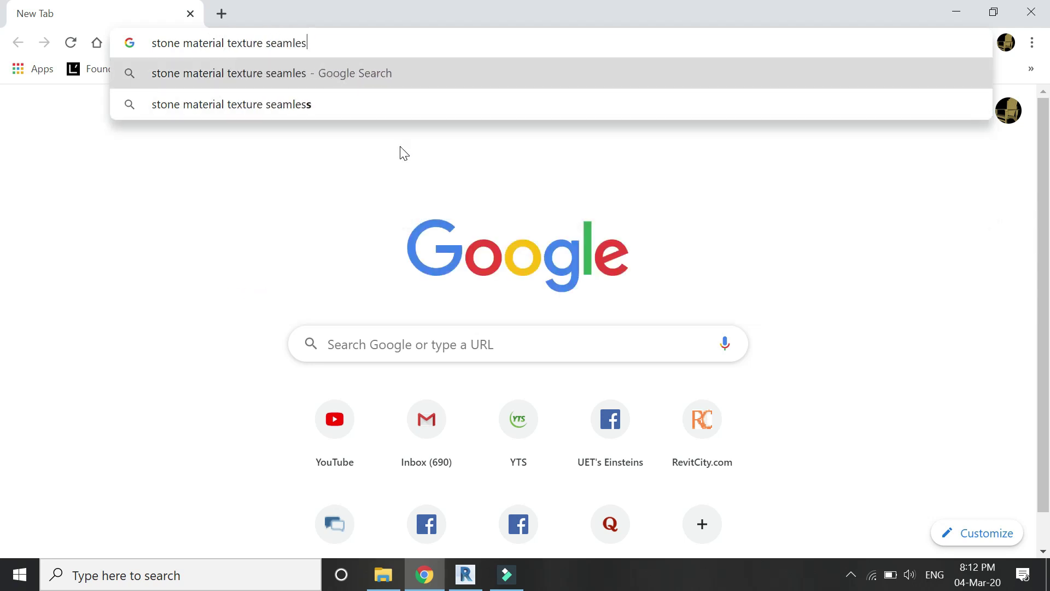
{"action": "key", "text": "Return"}
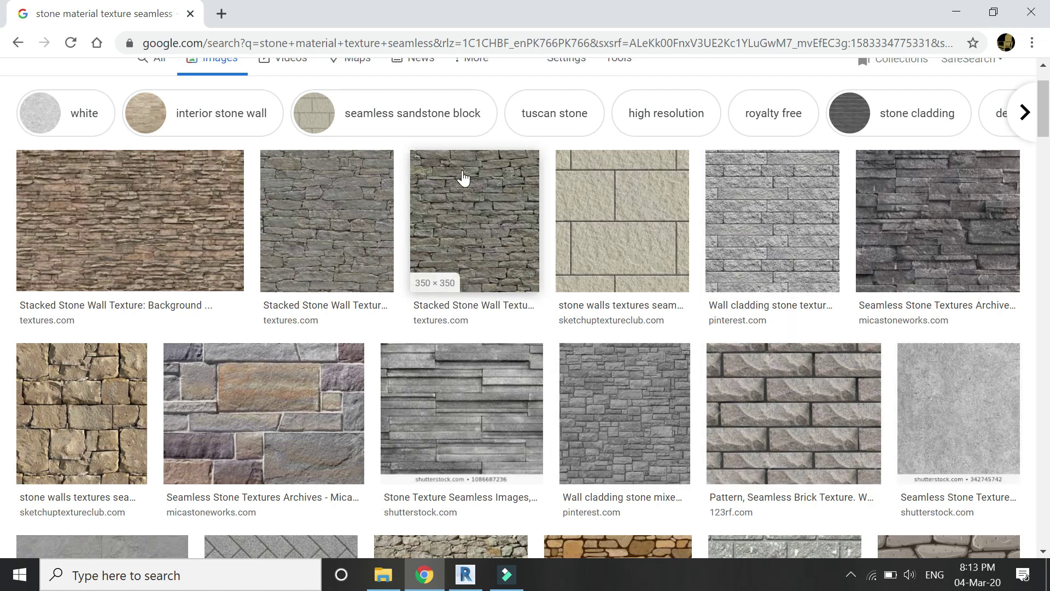
{"action": "scroll", "coordinate": [663, 224], "scroll_direction": "down", "scroll_amount": 6}
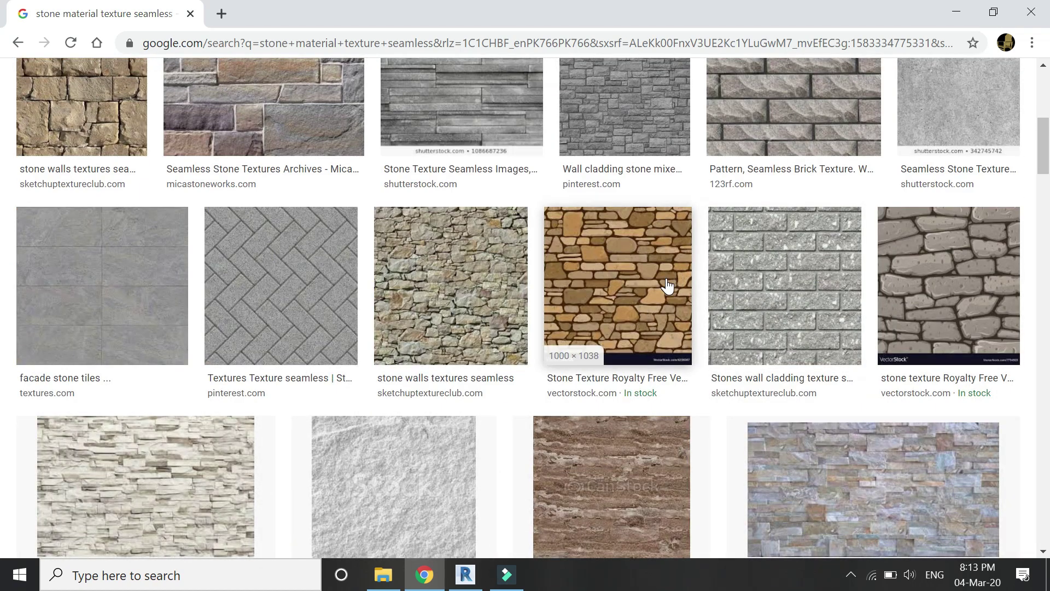
{"action": "scroll", "coordinate": [611, 219], "scroll_direction": "down", "scroll_amount": 3}
{"action": "scroll", "coordinate": [610, 219], "scroll_direction": "up", "scroll_amount": 10}
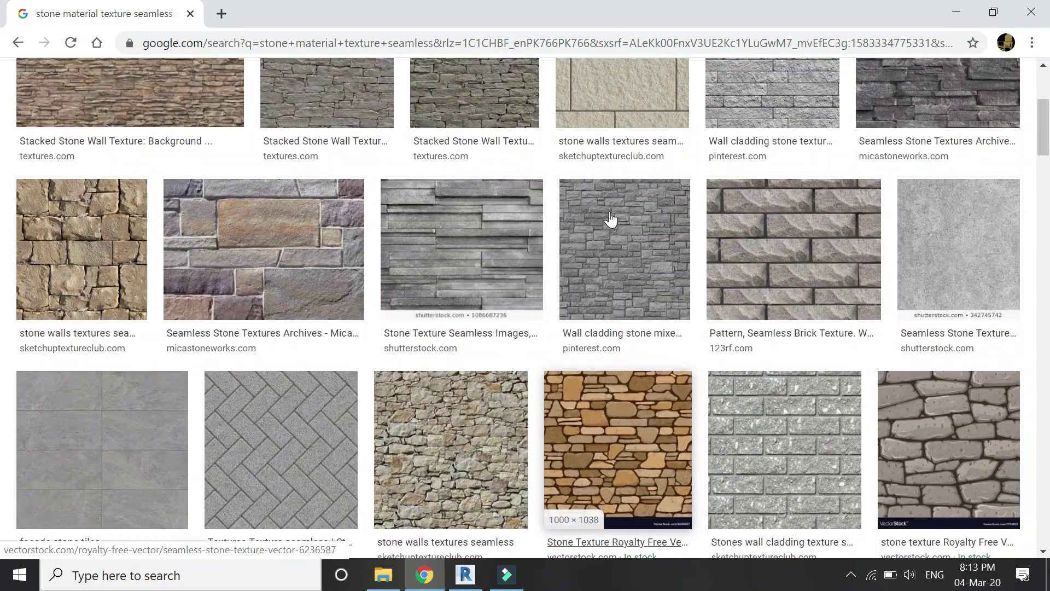
{"action": "left_click", "coordinate": [956, 12]}
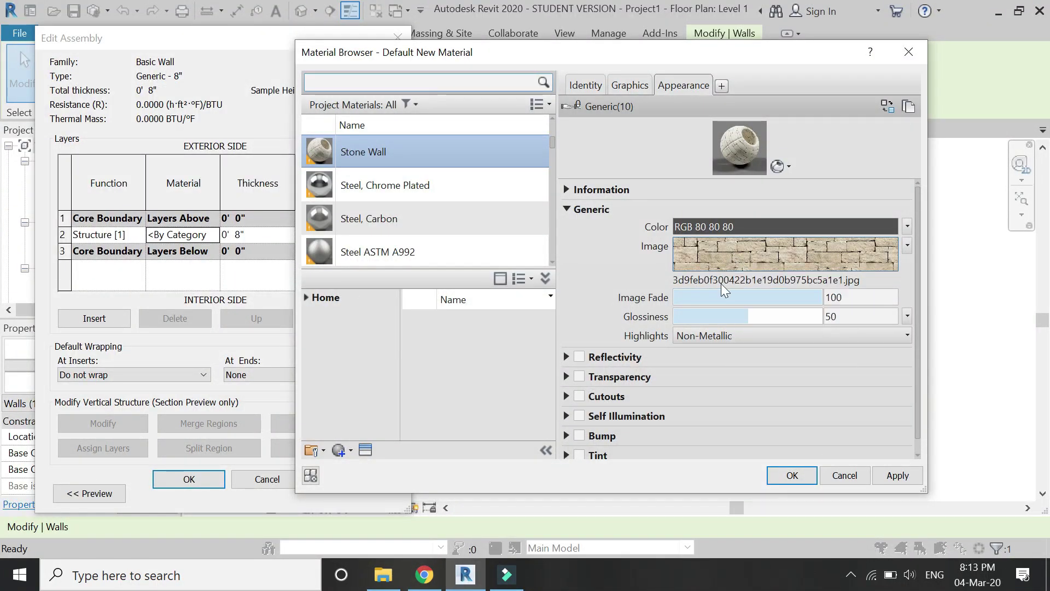
Step: Set the material's glossiness to 0 and its class to Stone
{"action": "left_click_drag", "start_coordinate": [750, 317], "coordinate": [566, 320]}
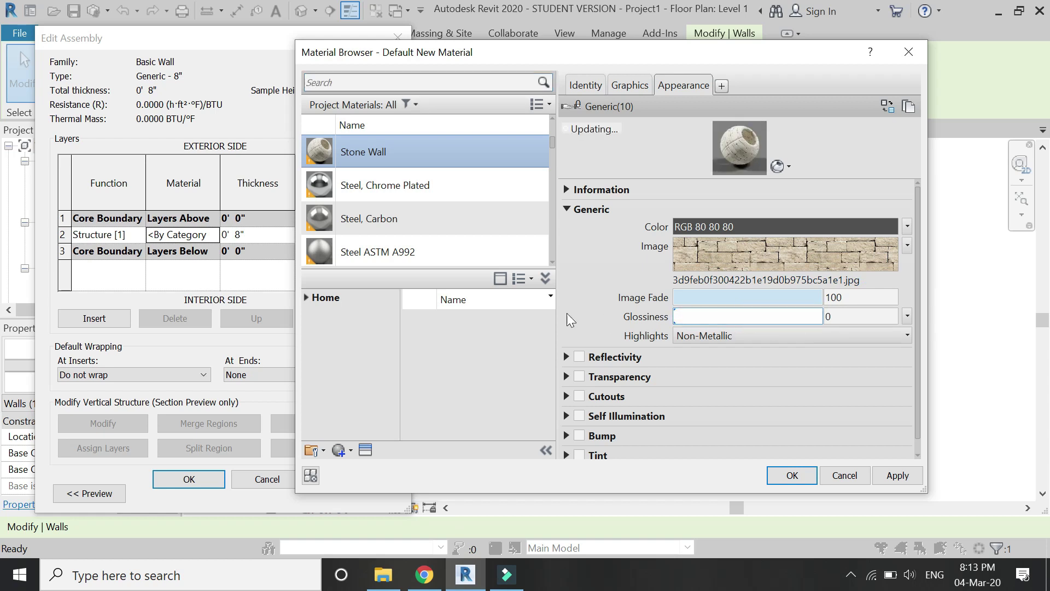
{"action": "left_click", "coordinate": [584, 87]}
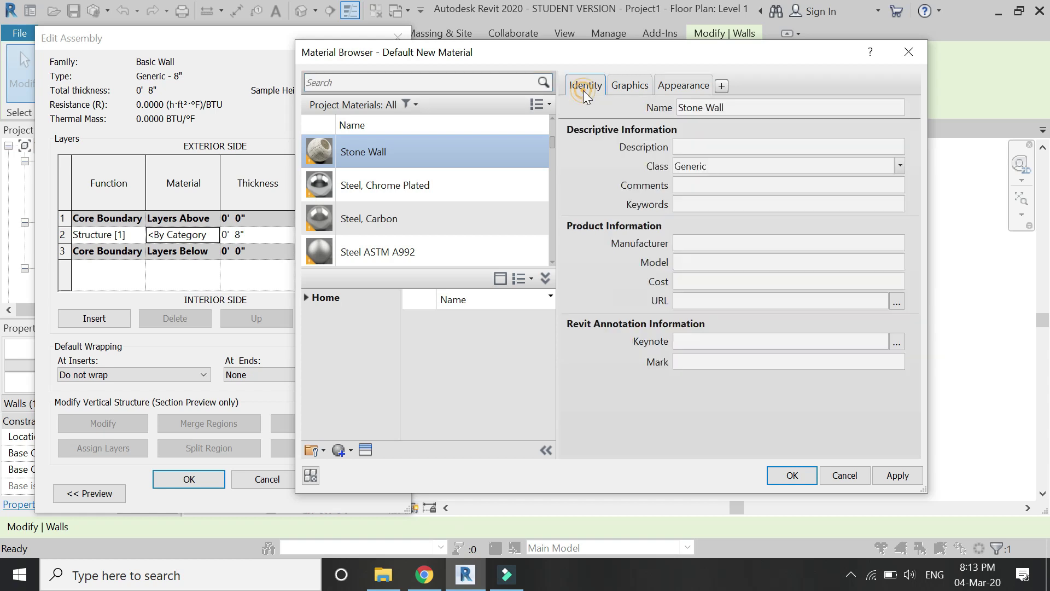
{"action": "left_click", "coordinate": [899, 165]}
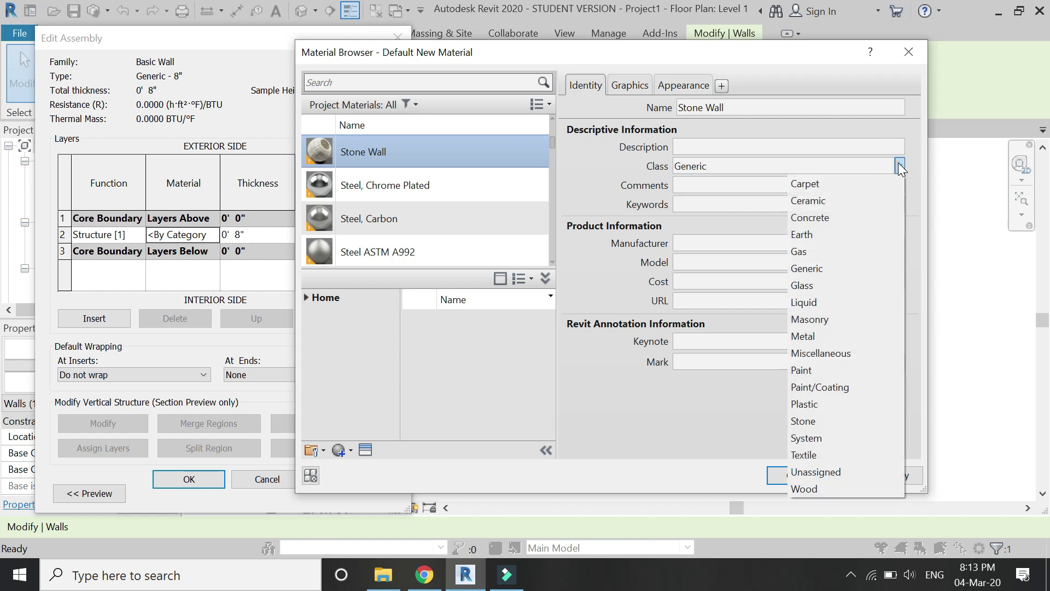
{"action": "left_click", "coordinate": [852, 420]}
{"action": "left_click", "coordinate": [682, 86]}
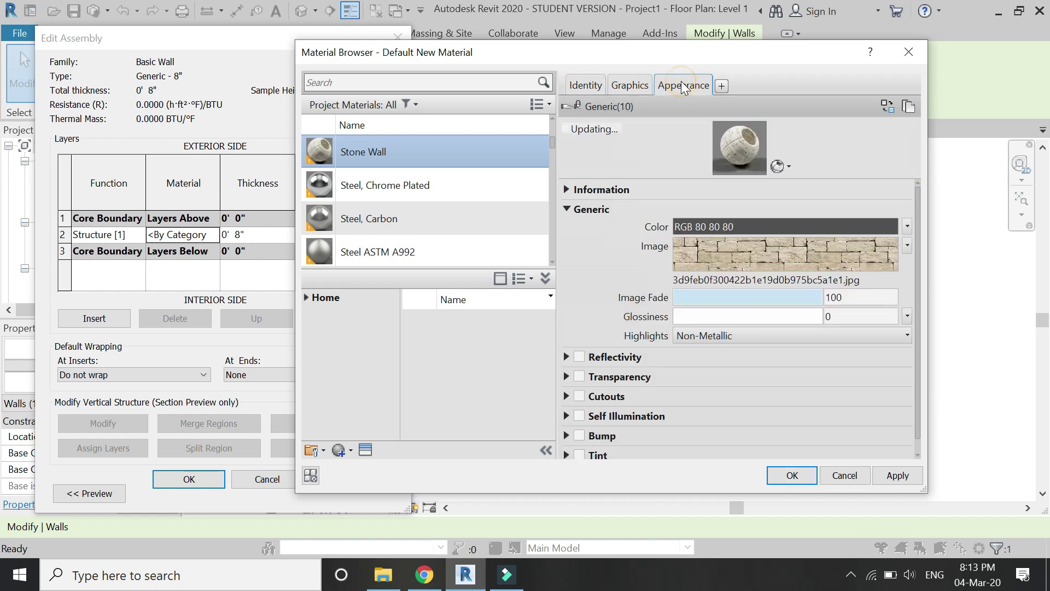
Step: Name the material 'Stone Wall' and clear its description and keywords
{"action": "left_click", "coordinate": [566, 189]}
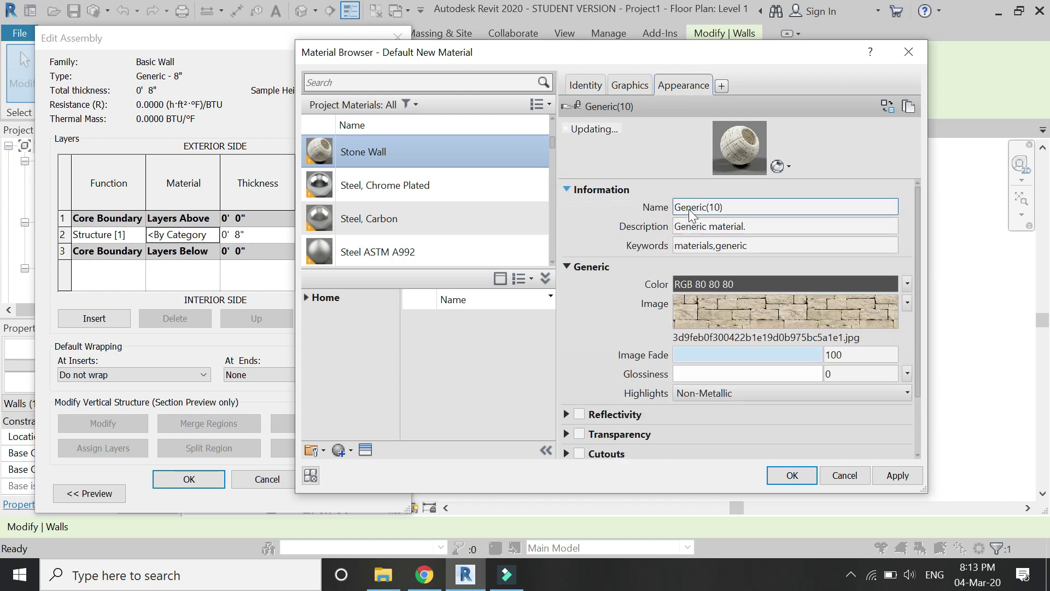
{"action": "left_click", "coordinate": [719, 210]}
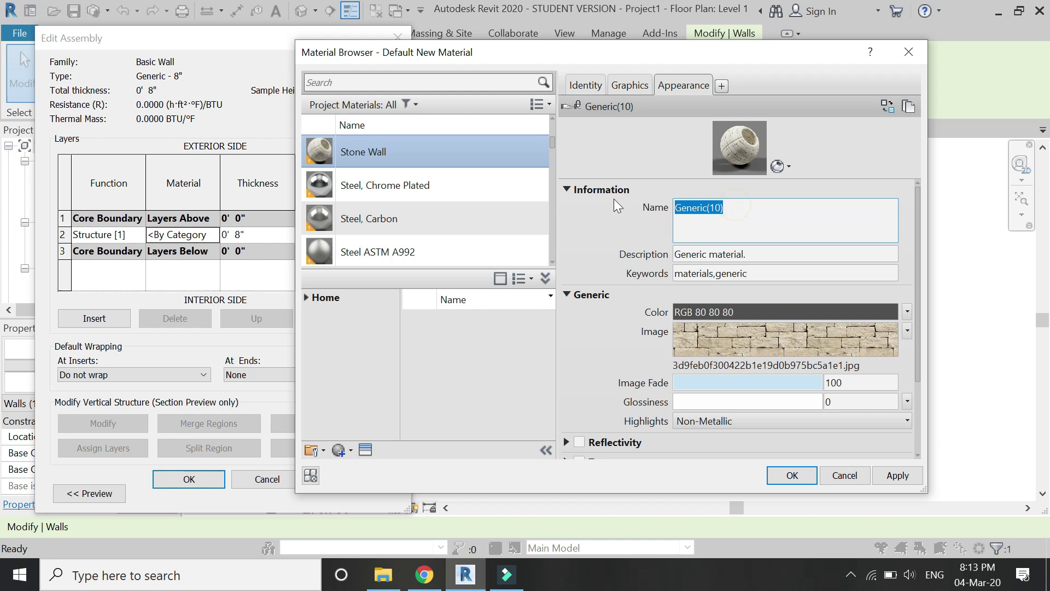
{"action": "type", "text": "Sto"}
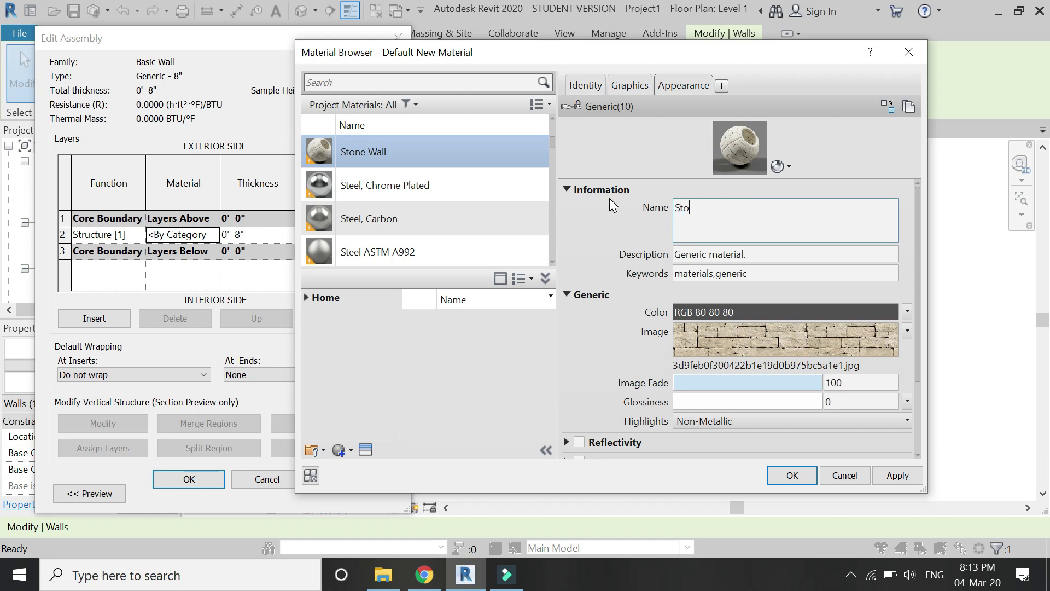
{"action": "type", "text": "ne Wall"}
{"action": "left_click", "coordinate": [722, 255]}
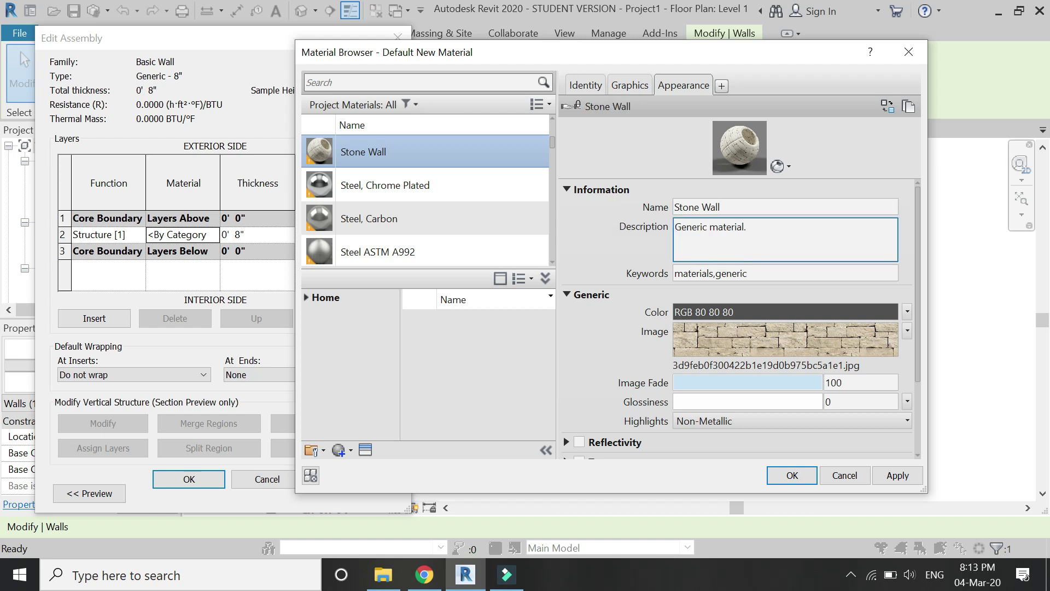
{"action": "left_click_drag", "start_coordinate": [751, 227], "coordinate": [658, 227]}
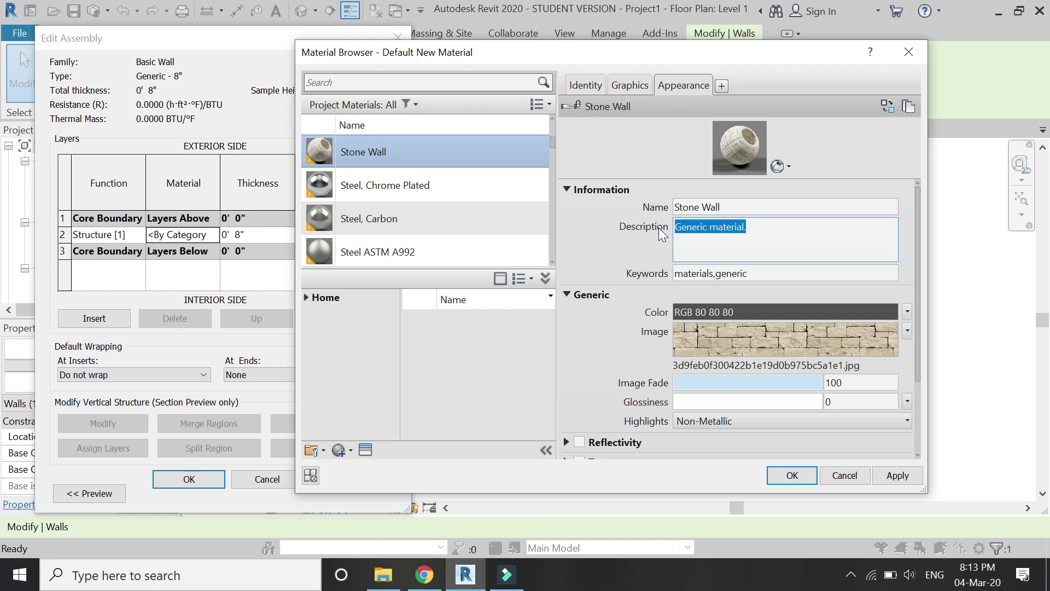
{"action": "key", "text": "Delete"}
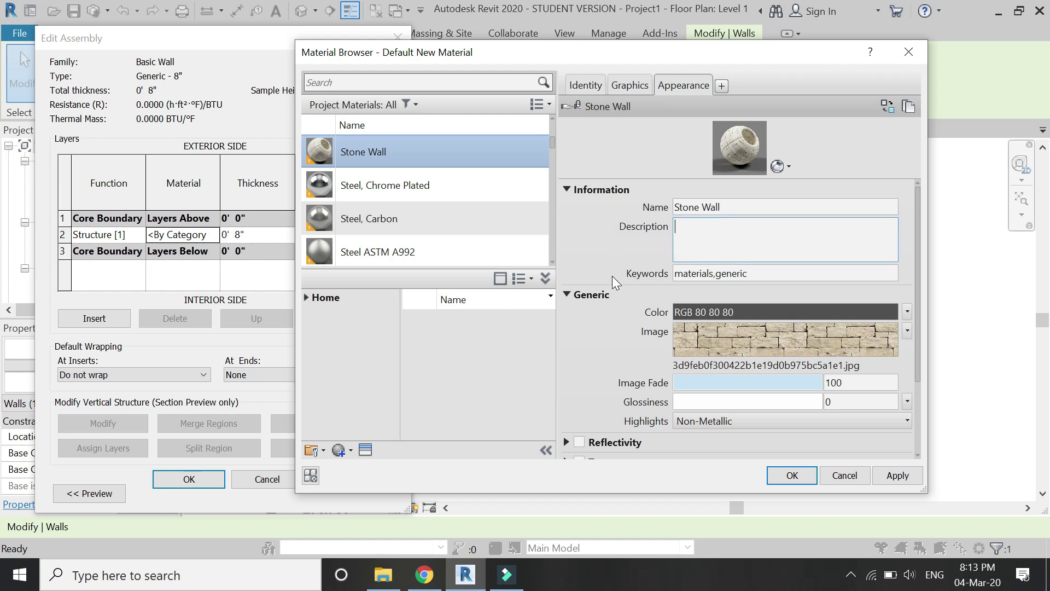
{"action": "left_click", "coordinate": [745, 272]}
{"action": "left_click_drag", "start_coordinate": [754, 253], "coordinate": [578, 242]}
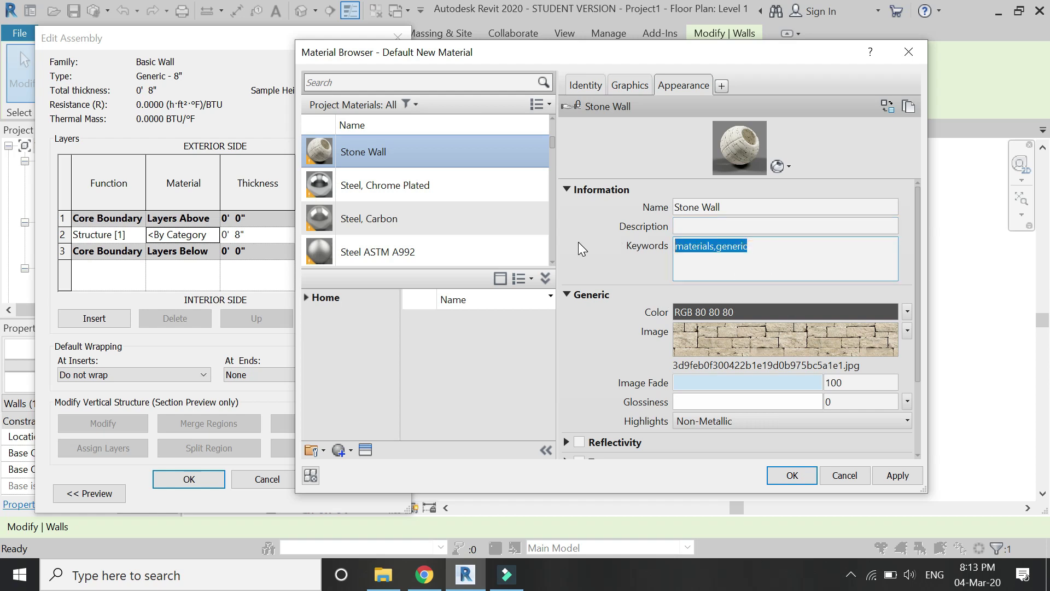
{"action": "key", "text": "Delete"}
{"action": "left_click", "coordinate": [593, 242]}
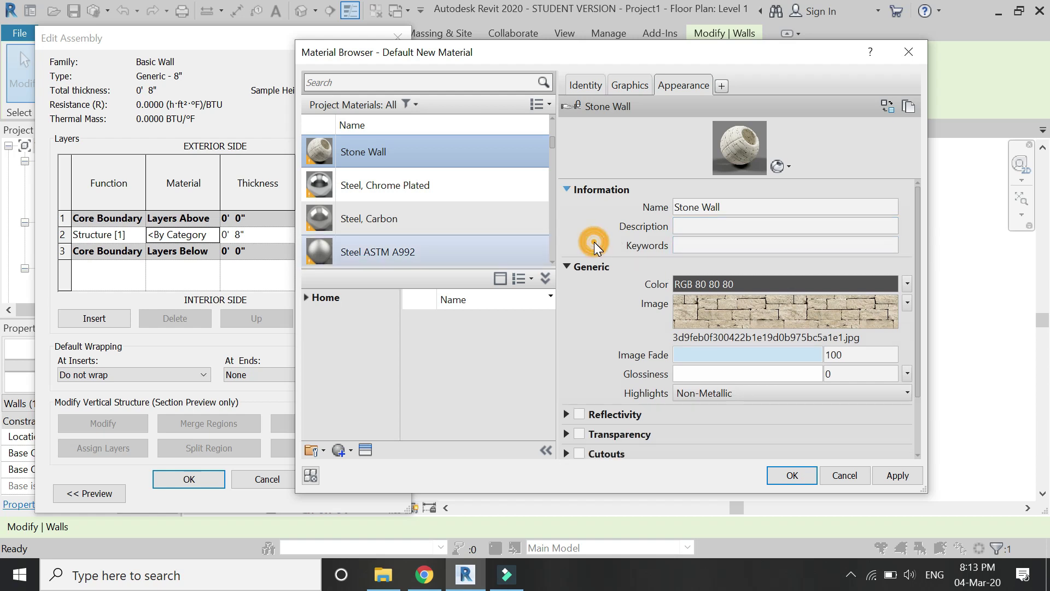
{"action": "left_click", "coordinate": [568, 190]}
Step: Try a yellow tint on the material, then switch tint back off
{"action": "scroll", "coordinate": [618, 297], "scroll_direction": "down", "scroll_amount": 1}
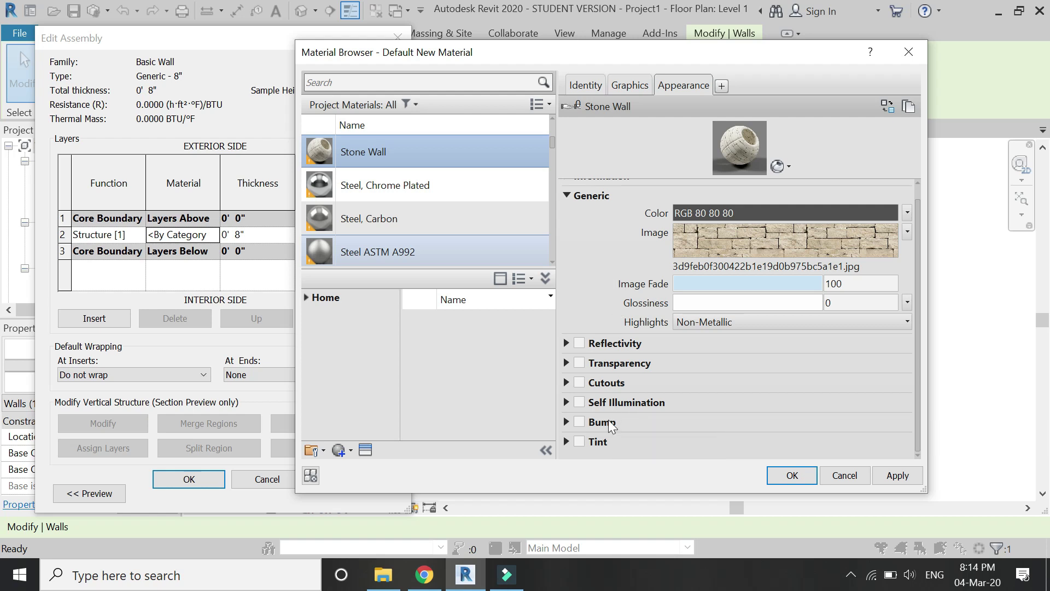
{"action": "left_click", "coordinate": [579, 441]}
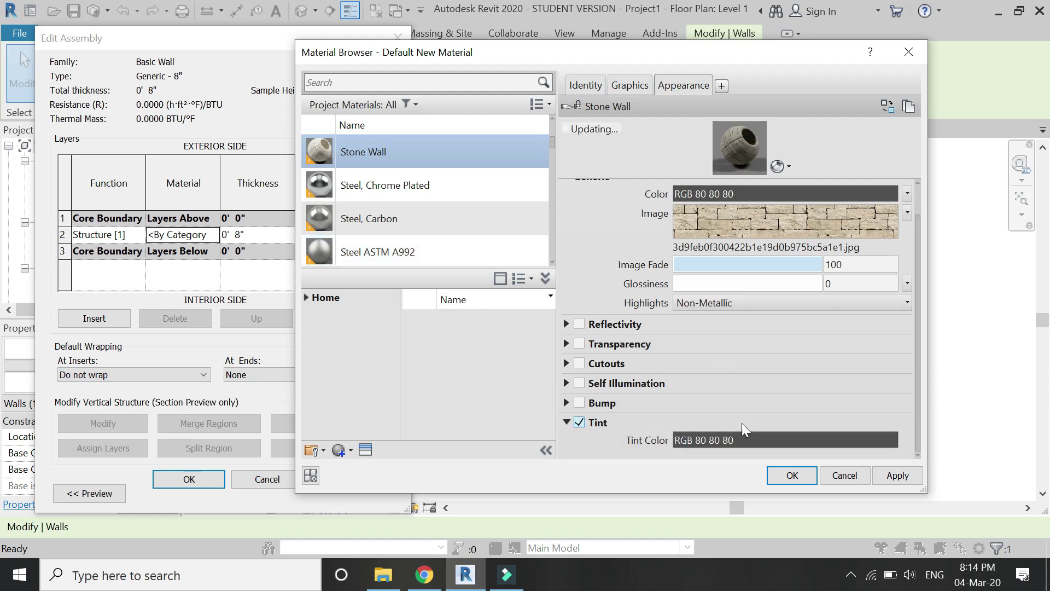
{"action": "left_click", "coordinate": [743, 441]}
{"action": "left_click", "coordinate": [461, 176]}
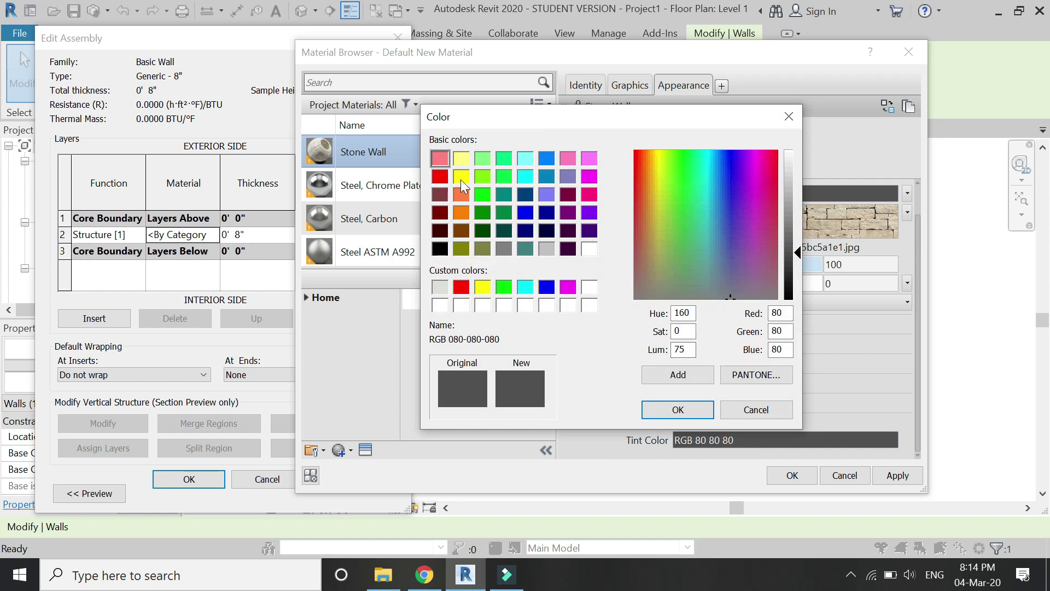
{"action": "left_click", "coordinate": [696, 411]}
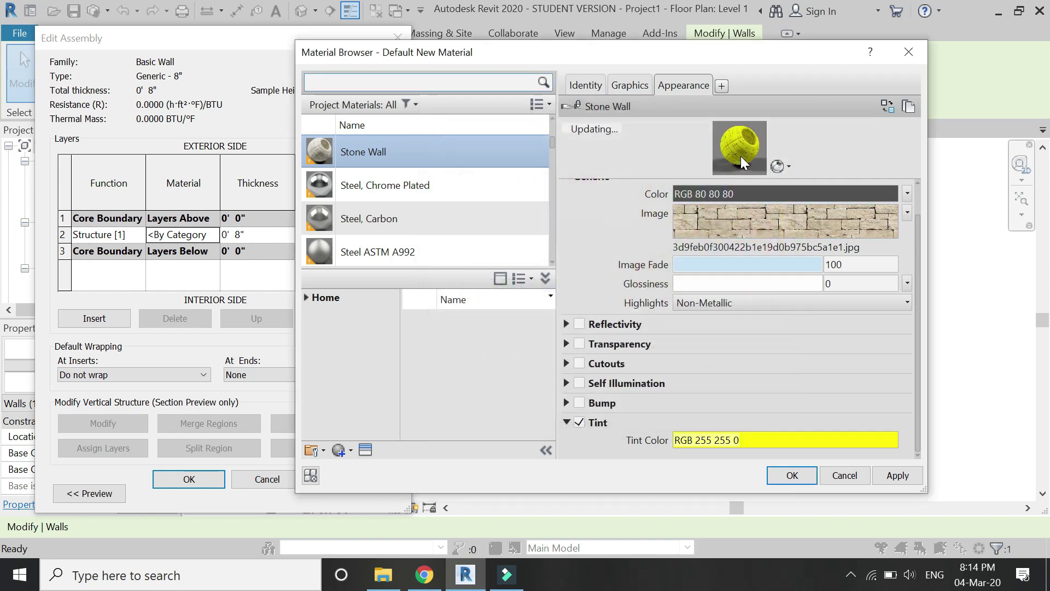
{"action": "left_click", "coordinate": [581, 423]}
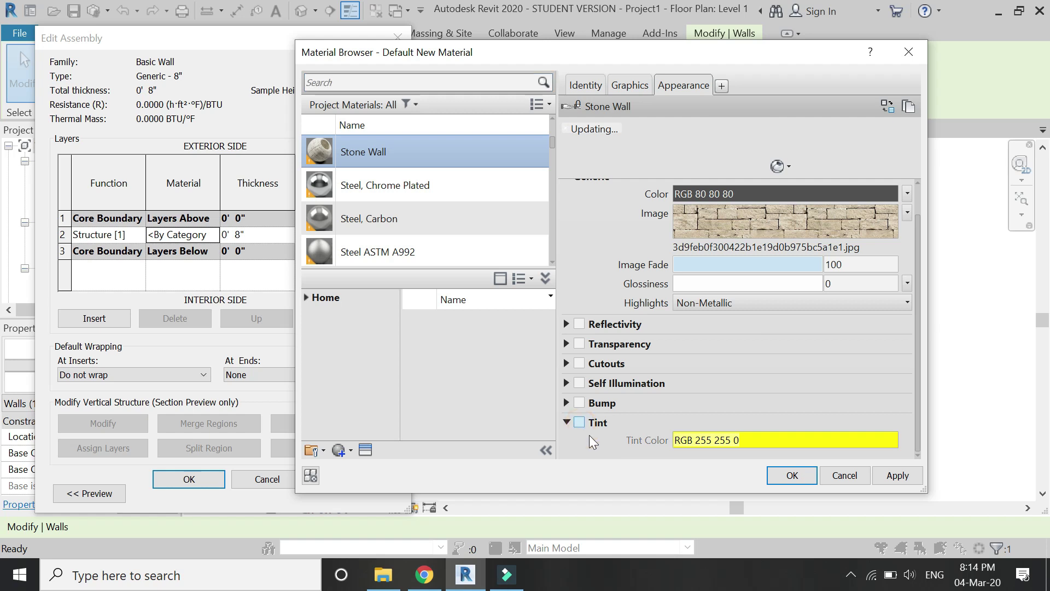
{"action": "left_click", "coordinate": [566, 421]}
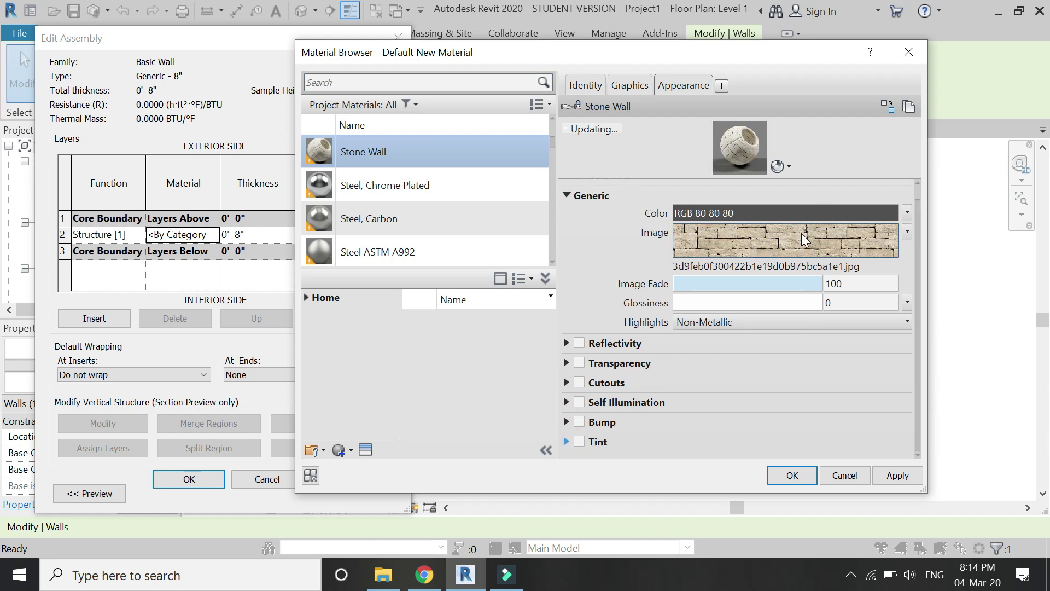
Step: Set the stone image texture's sample size width to 4'-0"
{"action": "left_click", "coordinate": [778, 238]}
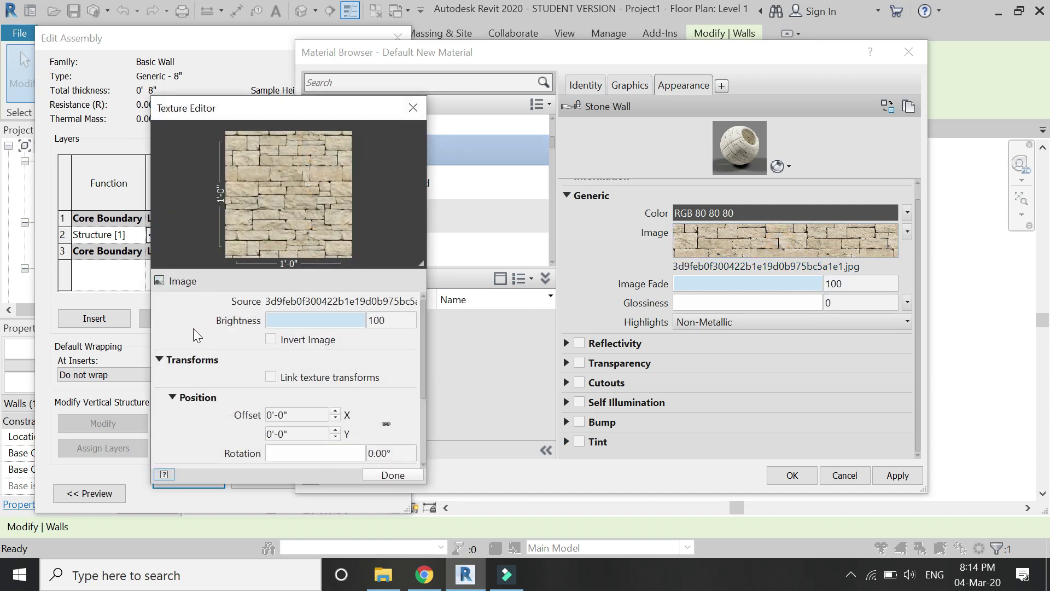
{"action": "scroll", "coordinate": [193, 327], "scroll_direction": "down", "scroll_amount": 1}
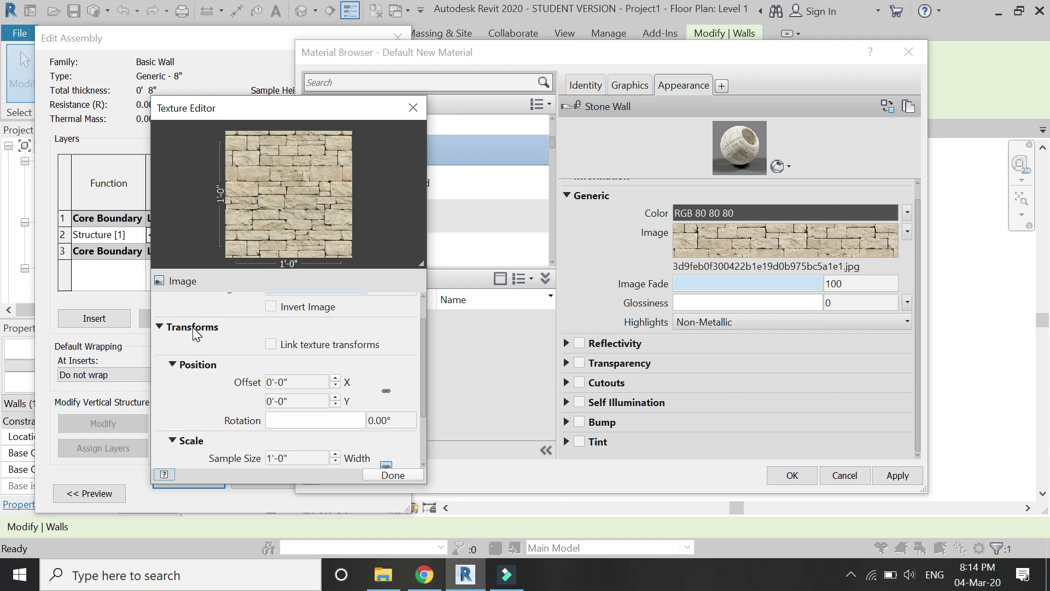
{"action": "scroll", "coordinate": [197, 336], "scroll_direction": "down", "scroll_amount": 1}
{"action": "scroll", "coordinate": [199, 341], "scroll_direction": "down", "scroll_amount": 1}
{"action": "double_click", "coordinate": [278, 392]}
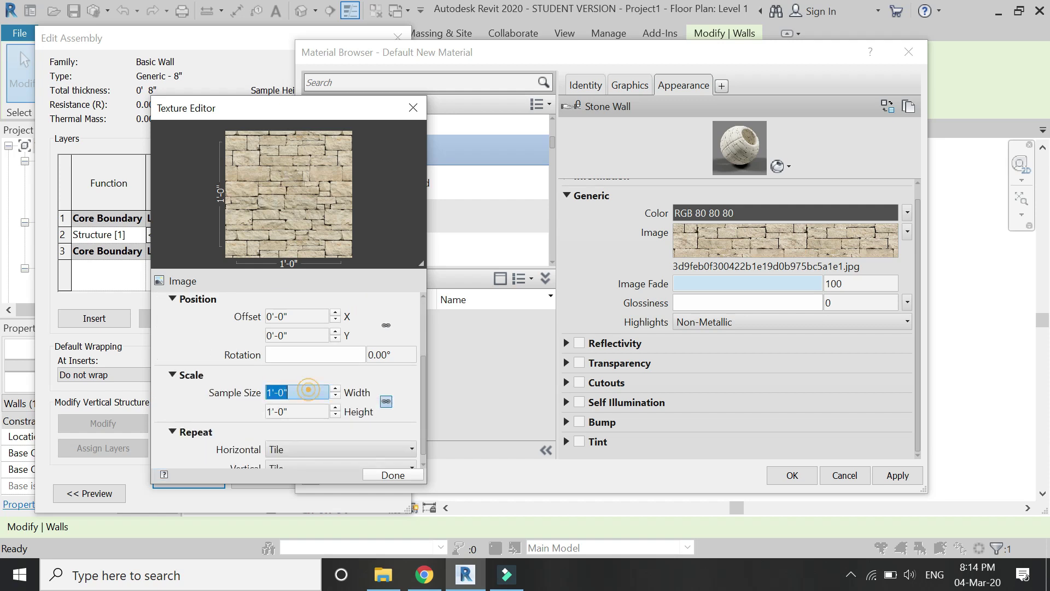
{"action": "type", "text": "4"}
{"action": "key", "text": "Return"}
Step: Close the texture, material, assembly and type dialogs so the wall uses Stone Wall
{"action": "left_click", "coordinate": [369, 474]}
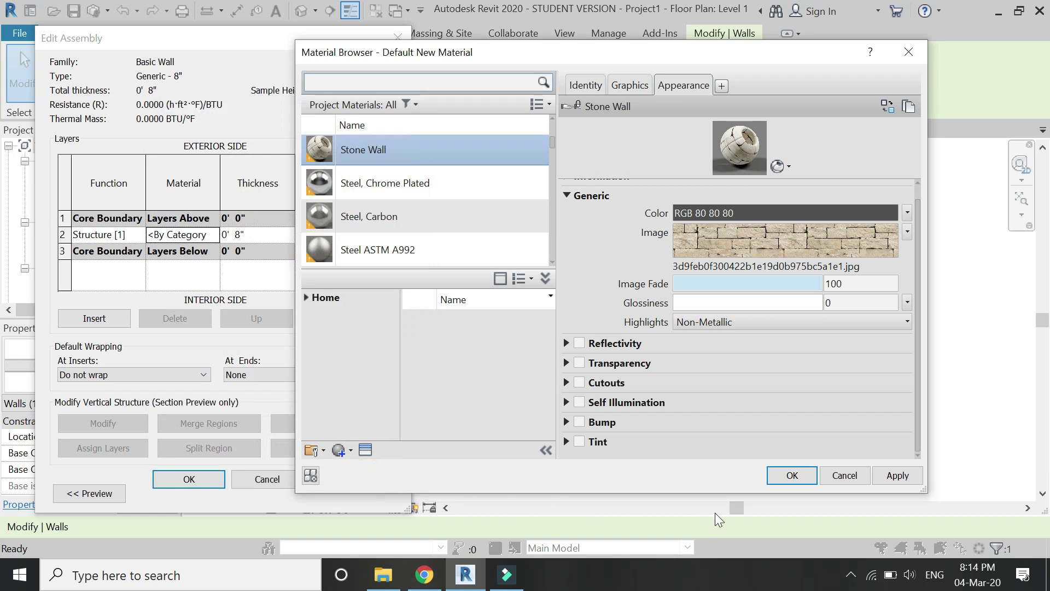
{"action": "left_click", "coordinate": [772, 482]}
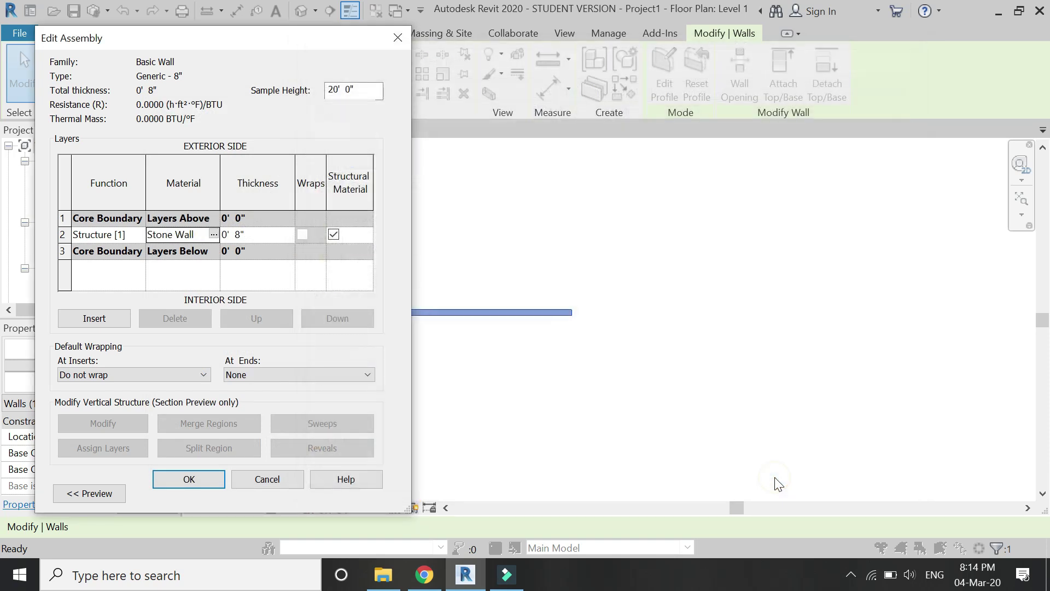
{"action": "left_click", "coordinate": [206, 479]}
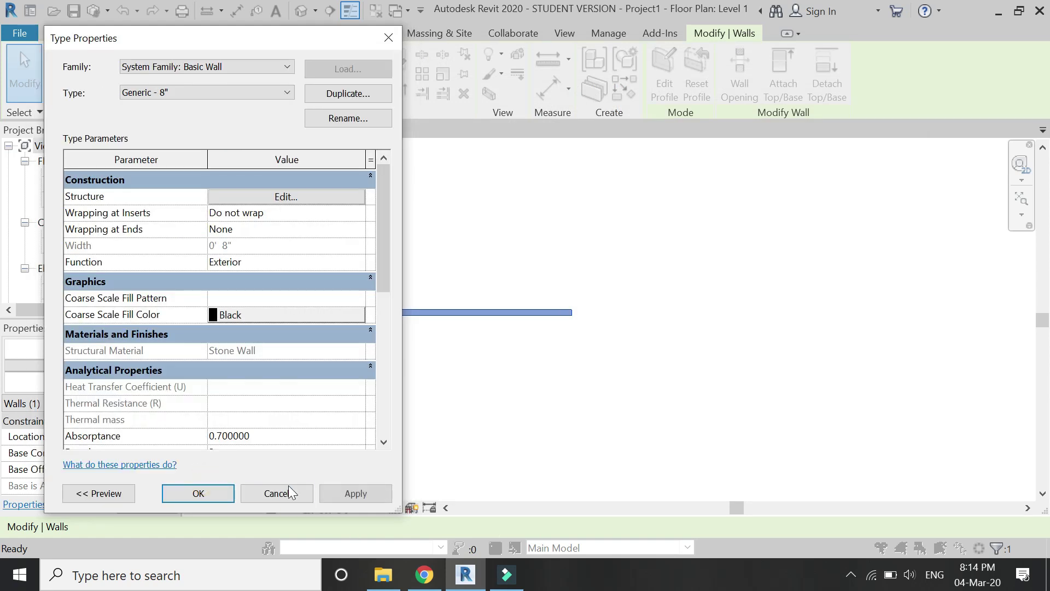
{"action": "left_click", "coordinate": [231, 495]}
{"action": "left_click", "coordinate": [422, 379]}
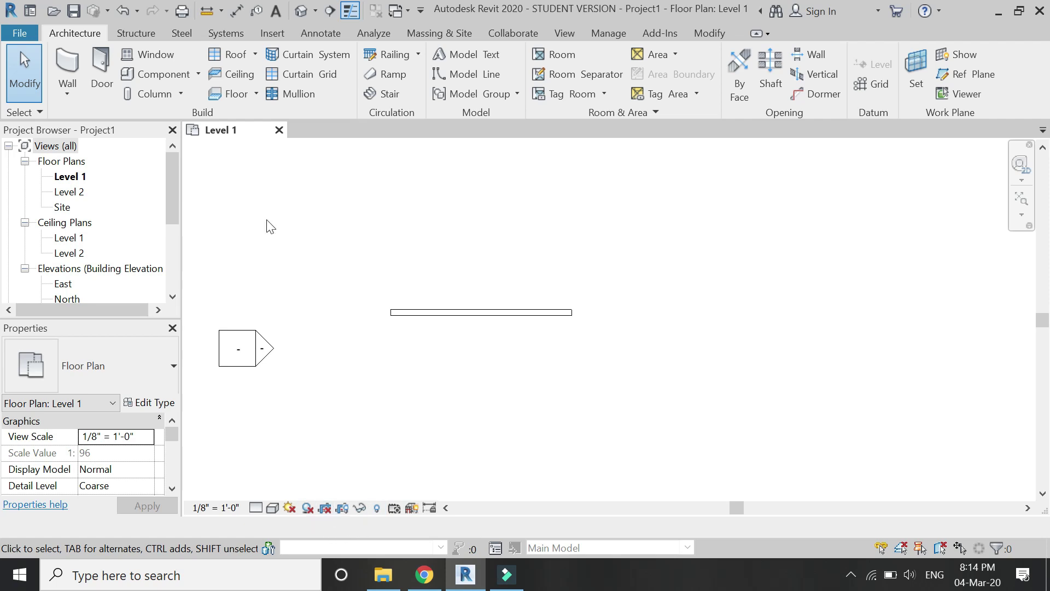
Step: Place a camera below the wall aimed at it, creating 3D View 1
{"action": "left_click", "coordinate": [566, 33]}
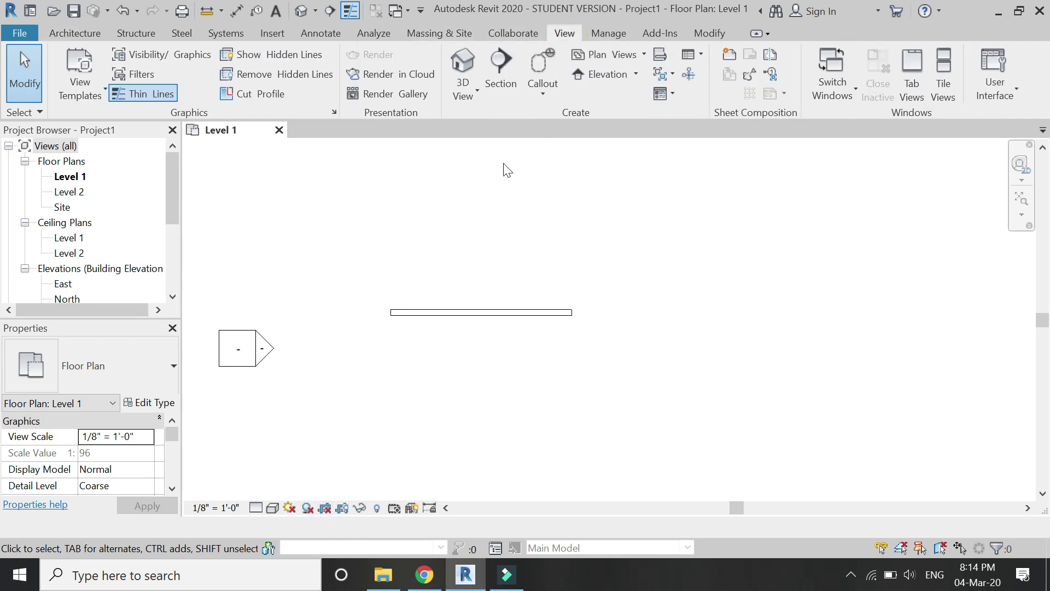
{"action": "left_click", "coordinate": [465, 94]}
{"action": "left_click", "coordinate": [484, 153]}
{"action": "left_click", "coordinate": [556, 441]}
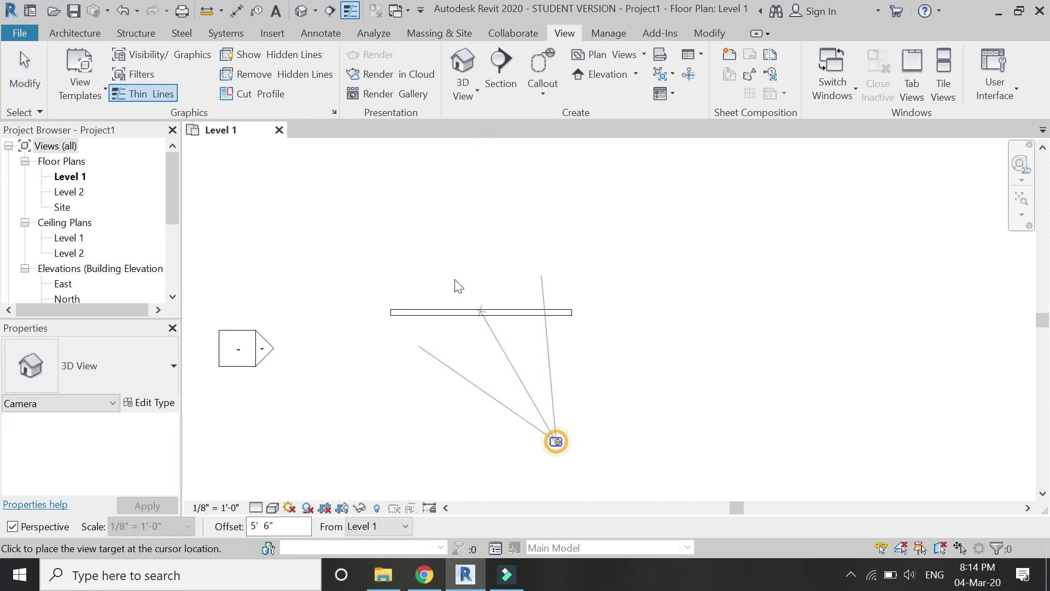
{"action": "left_click", "coordinate": [466, 252]}
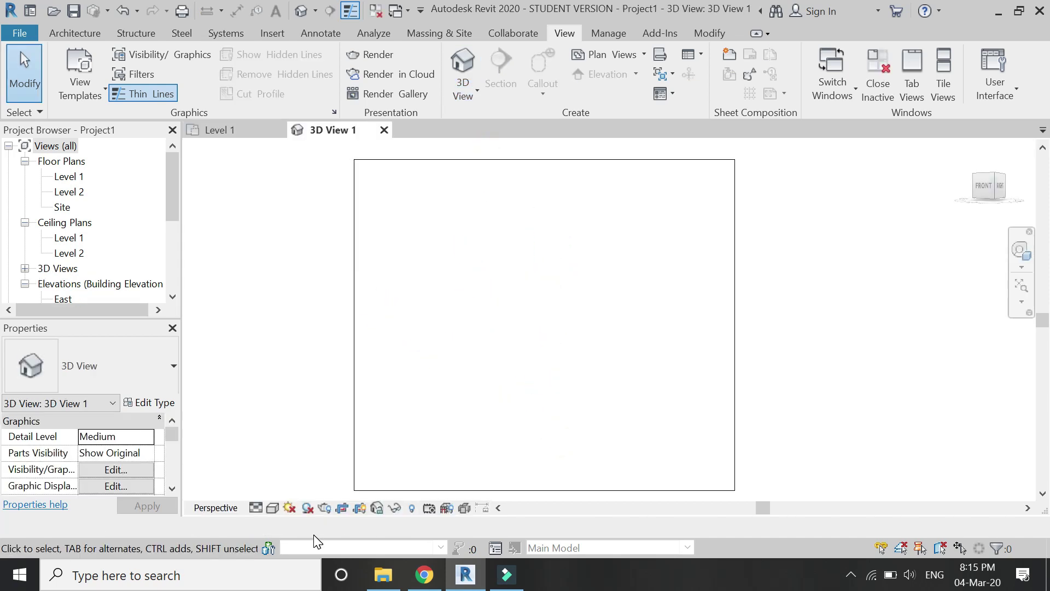
Step: Render 3D View 1, then return to the Level 1 floor plan
{"action": "left_click", "coordinate": [324, 507]}
{"action": "left_click", "coordinate": [73, 47]}
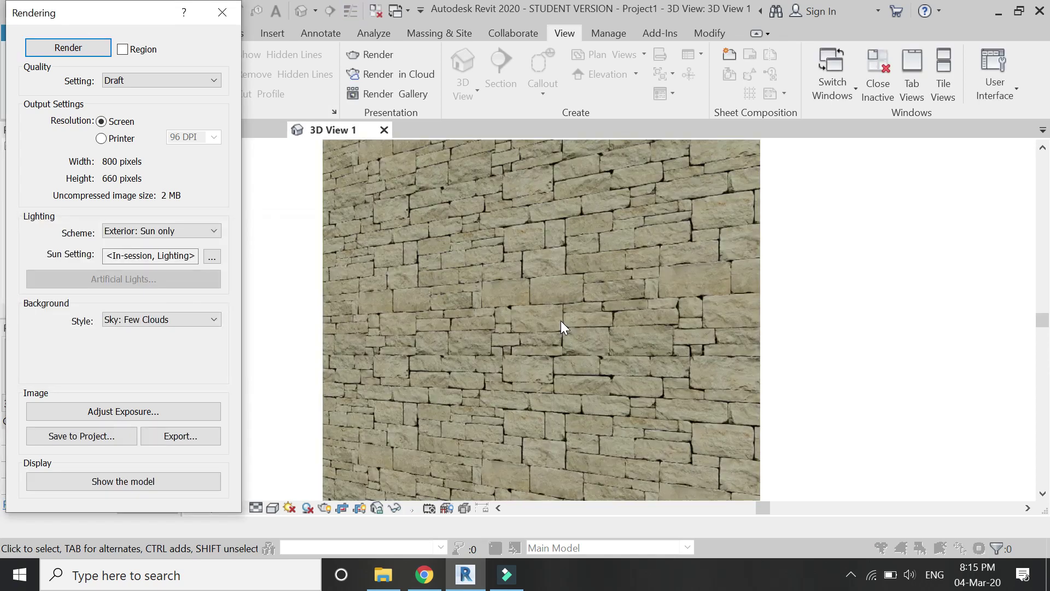
{"action": "scroll", "coordinate": [560, 320], "scroll_direction": "up", "scroll_amount": 3}
{"action": "scroll", "coordinate": [758, 416], "scroll_direction": "down", "scroll_amount": 2}
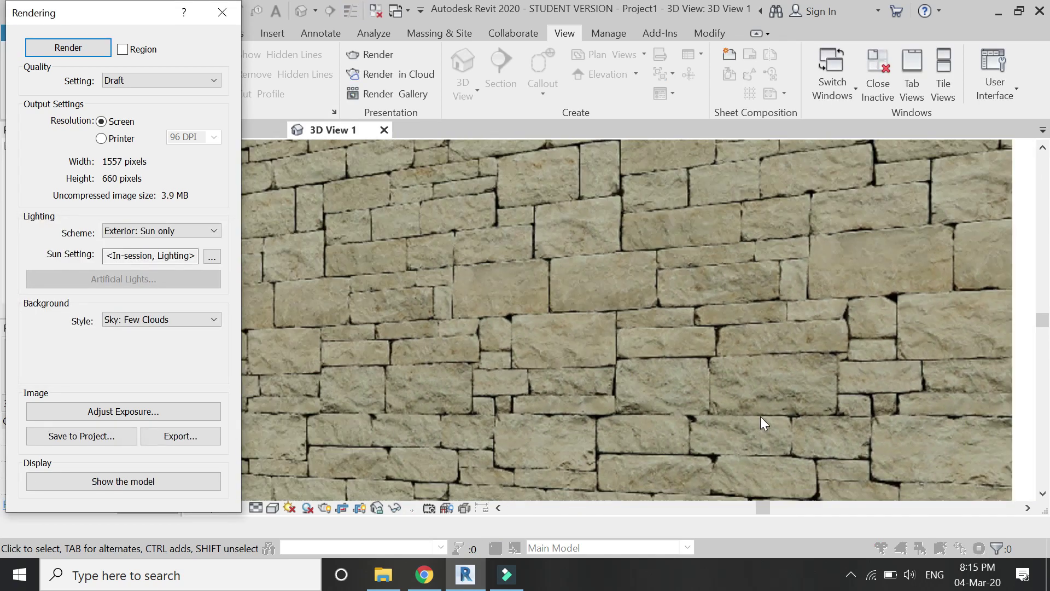
{"action": "scroll", "coordinate": [517, 264], "scroll_direction": "up", "scroll_amount": 3}
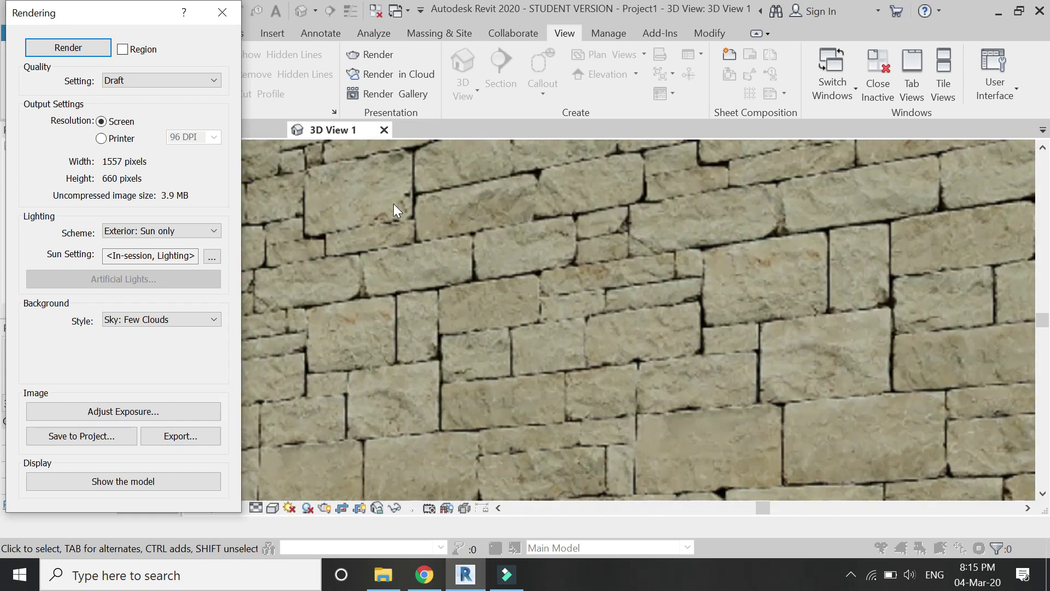
{"action": "scroll", "coordinate": [392, 203], "scroll_direction": "down", "scroll_amount": 4}
{"action": "left_click", "coordinate": [221, 12]}
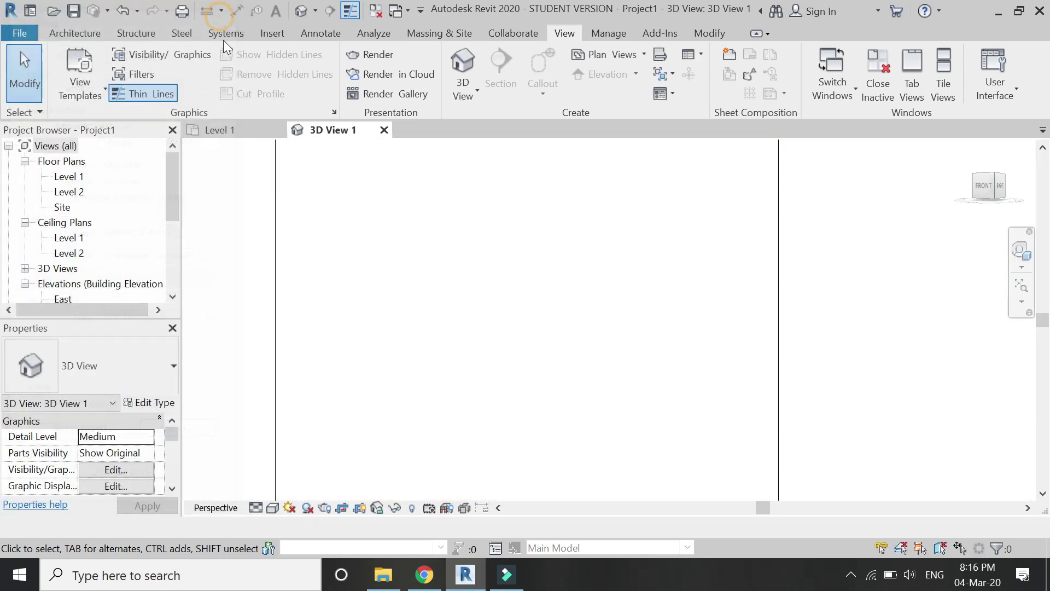
{"action": "left_click", "coordinate": [250, 130]}
{"action": "left_click", "coordinate": [278, 571]}
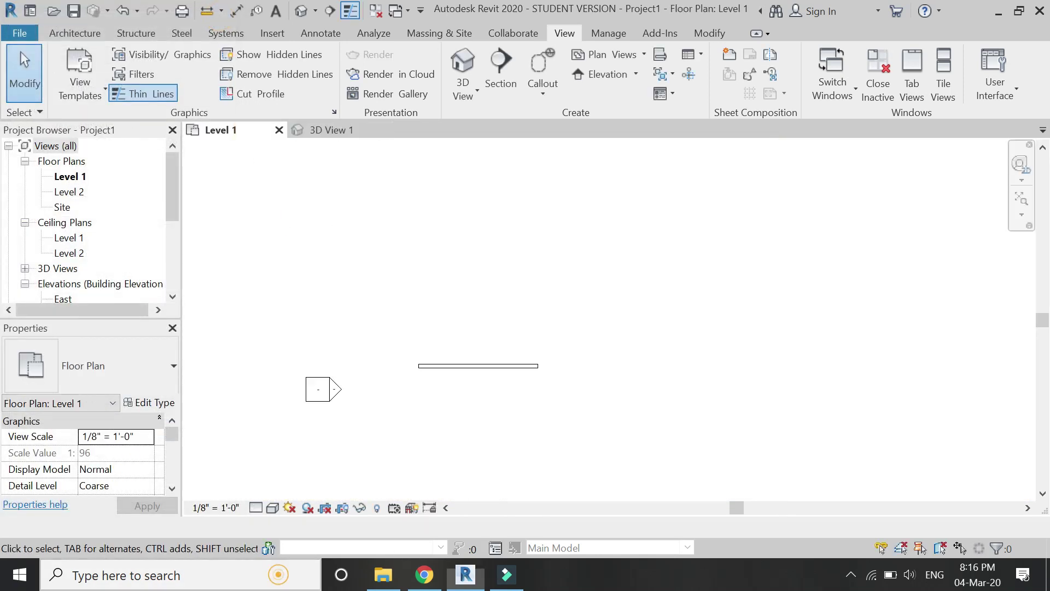
Step: Launch Photoshop and open the stone texture JPG from the misc folder
{"action": "type", "text": "photo"}
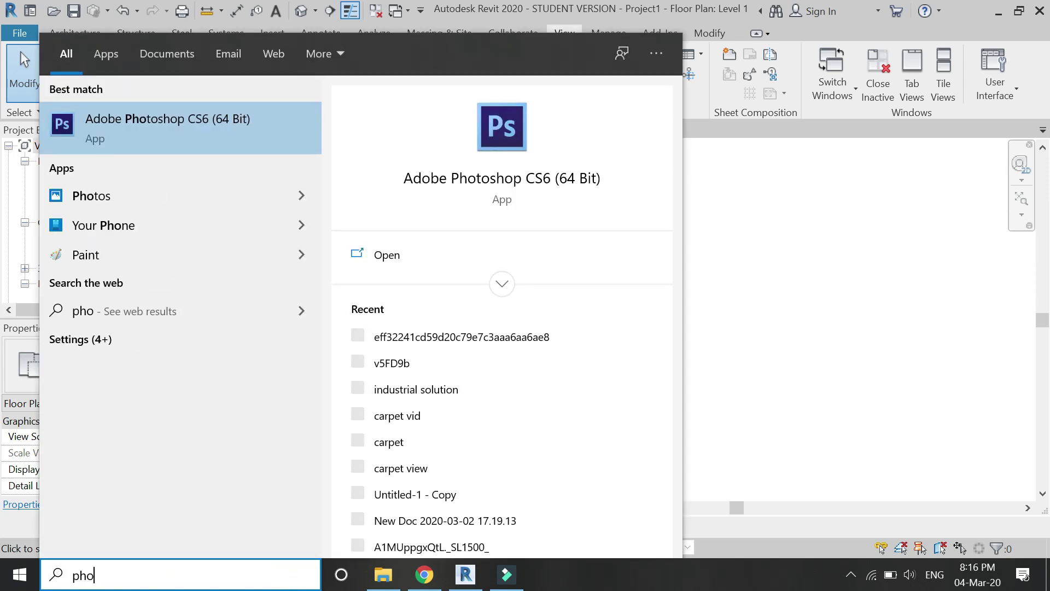
{"action": "left_click", "coordinate": [201, 127]}
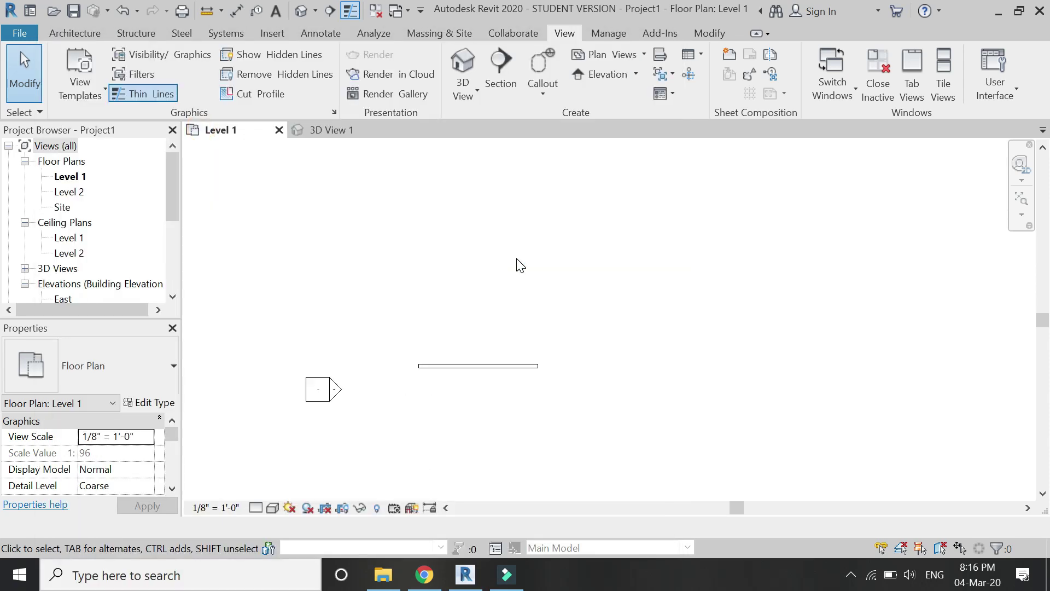
{"action": "left_click", "coordinate": [24, 7]}
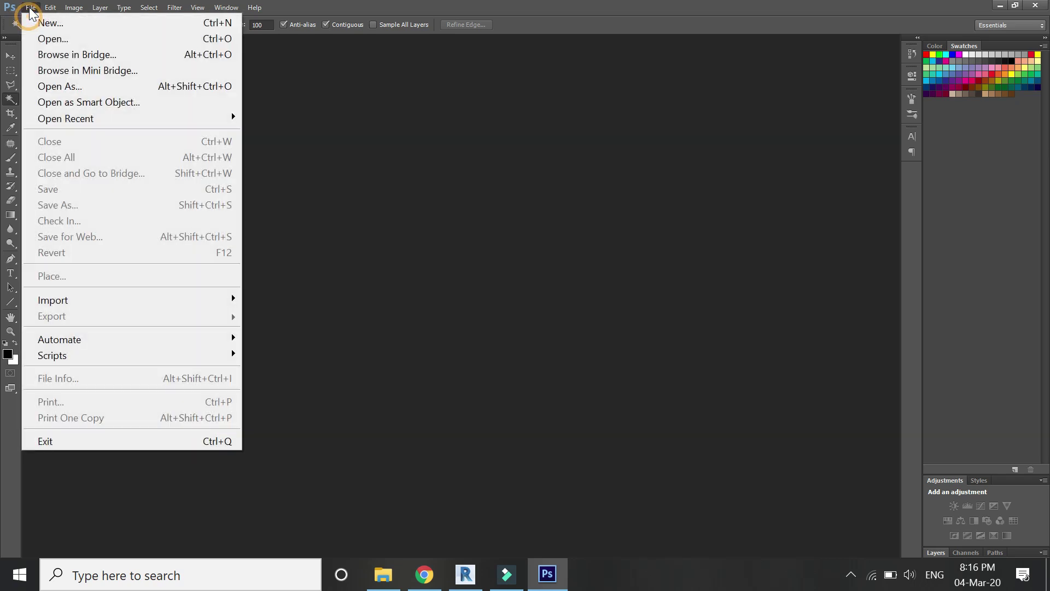
{"action": "left_click", "coordinate": [39, 37]}
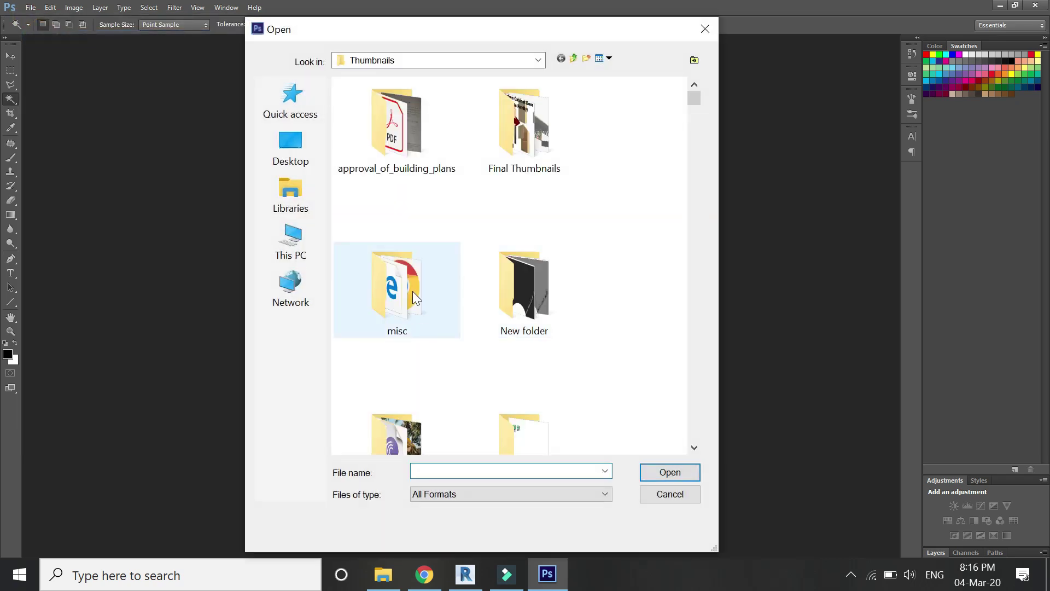
{"action": "double_click", "coordinate": [413, 291]}
{"action": "left_click", "coordinate": [498, 270]}
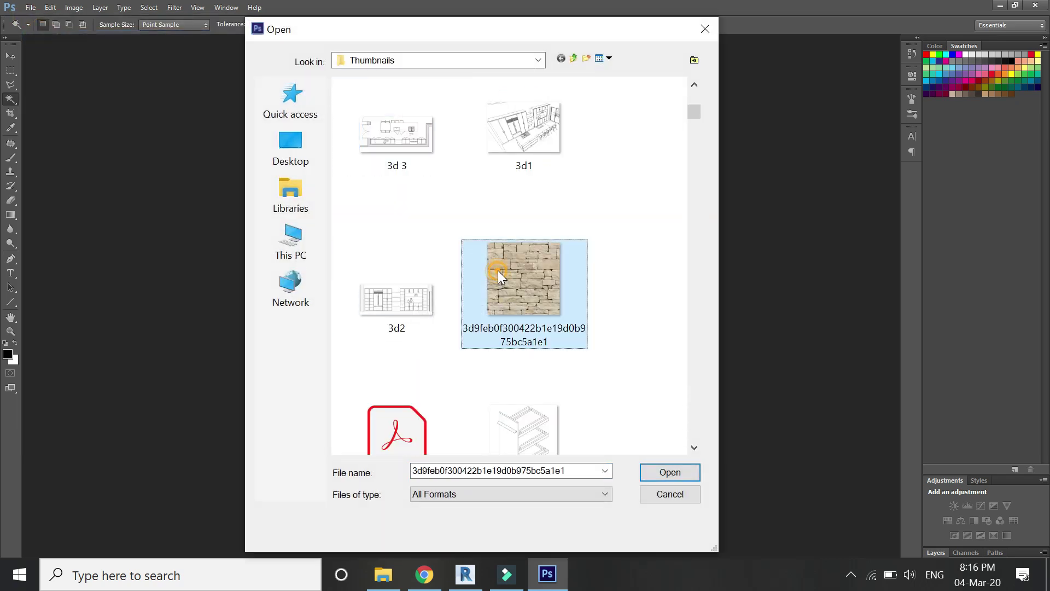
{"action": "left_click", "coordinate": [649, 471]}
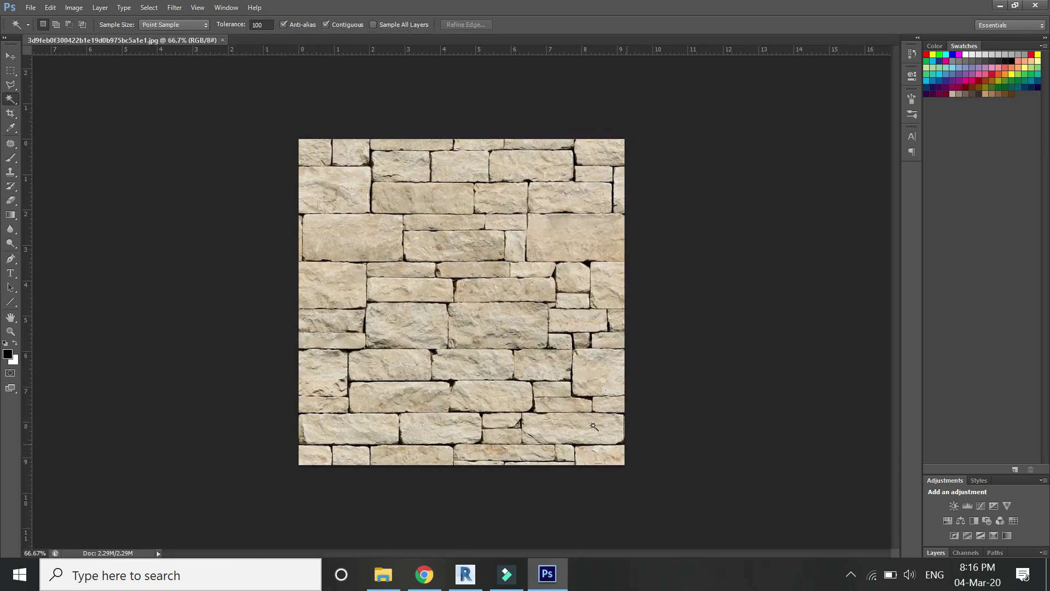
Step: Convert the stone image to black and white
{"action": "key", "text": "ctrl+plus"}
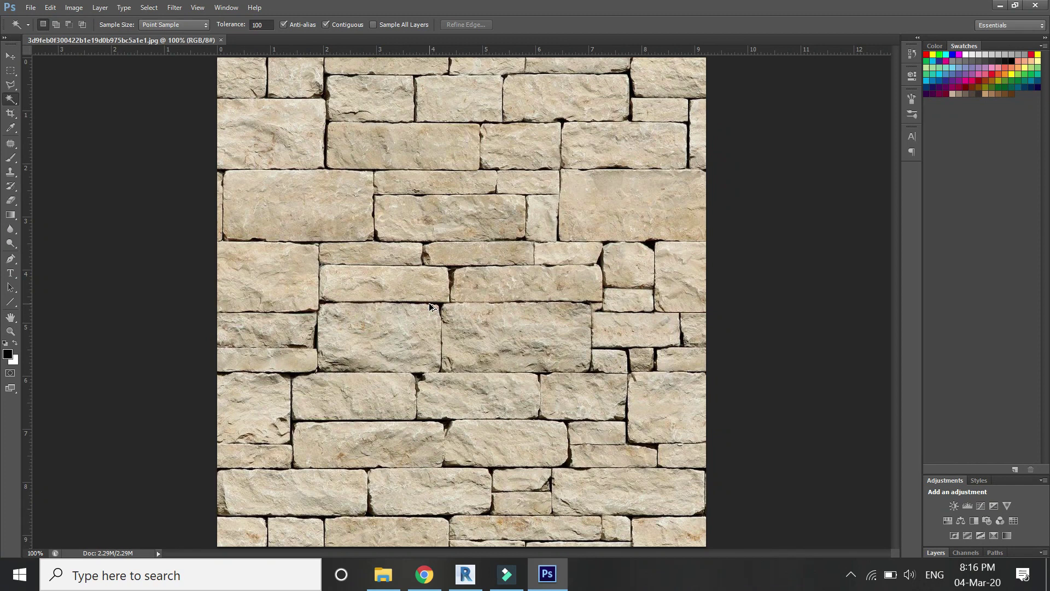
{"action": "key", "text": "alt+shift+ctrl+b"}
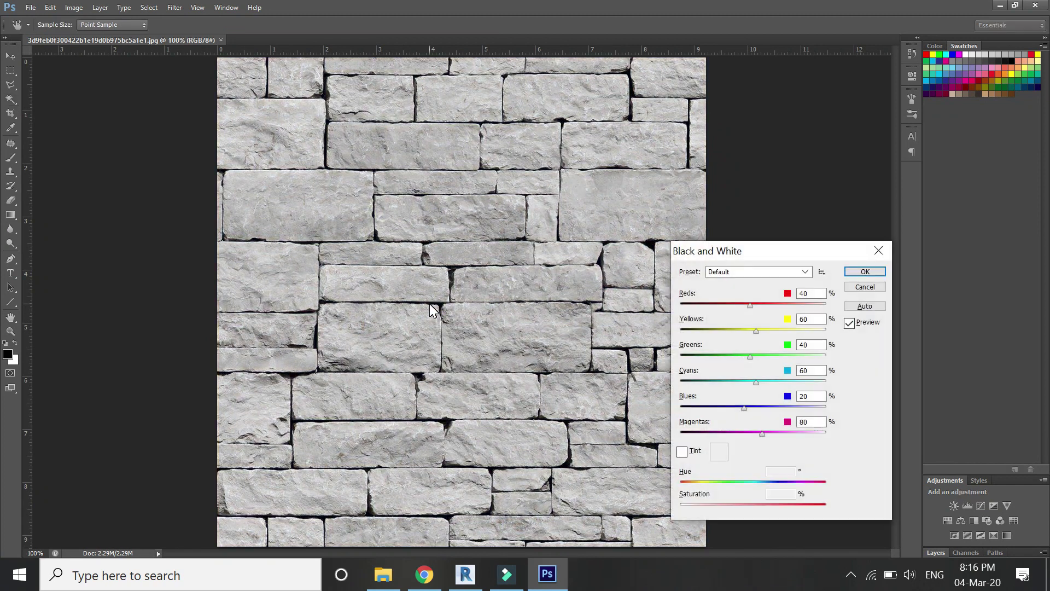
{"action": "key", "text": "Return"}
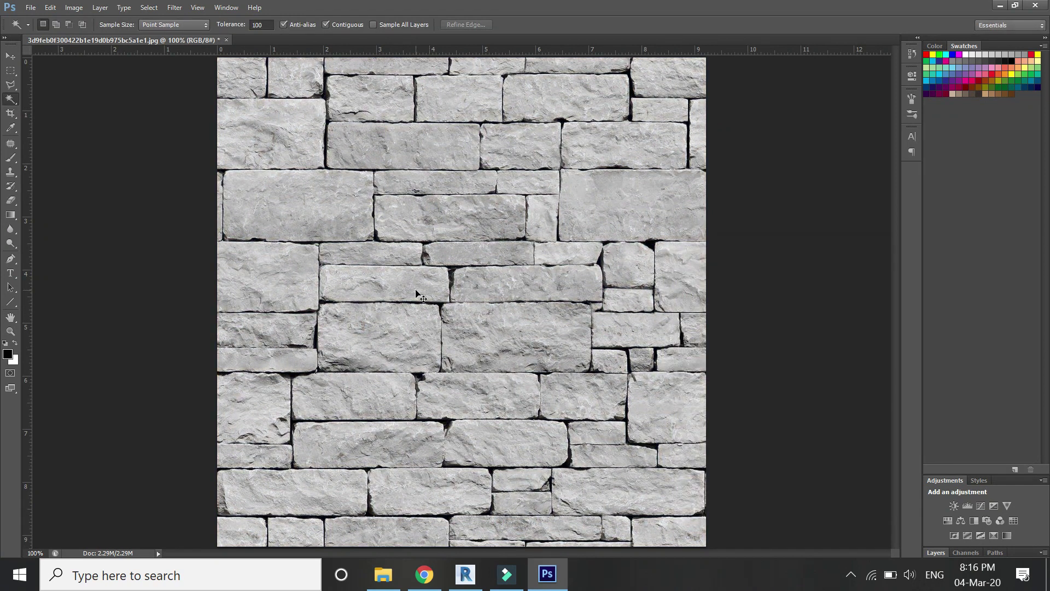
{"action": "key", "text": "ctrl+l"}
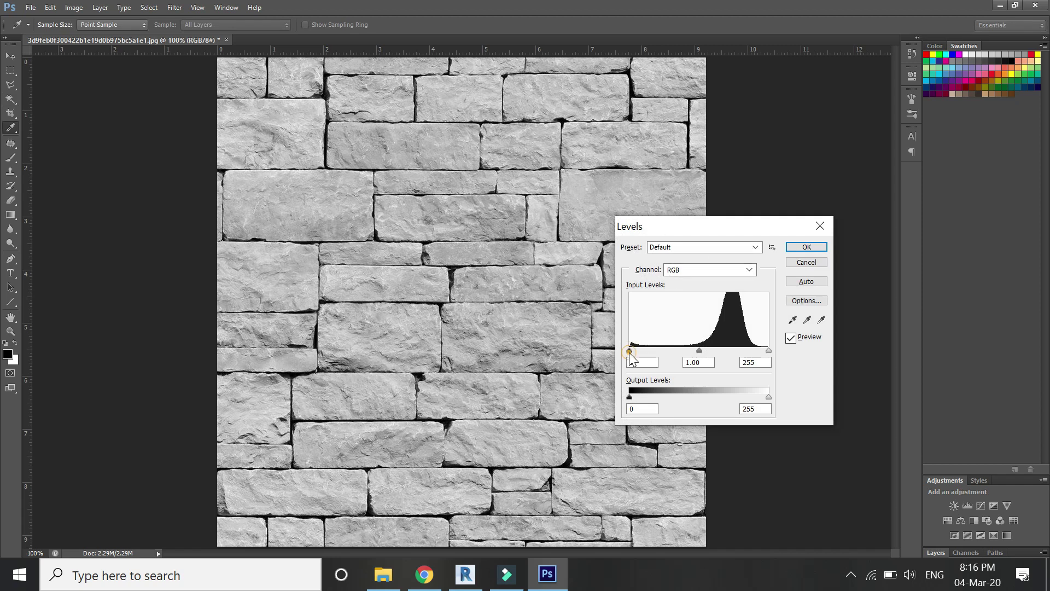
Step: Set the Levels input values to about 18, 2.92 and 229 and apply them
{"action": "left_click_drag", "start_coordinate": [629, 351], "coordinate": [640, 361]}
{"action": "left_click_drag", "start_coordinate": [702, 351], "coordinate": [665, 350]}
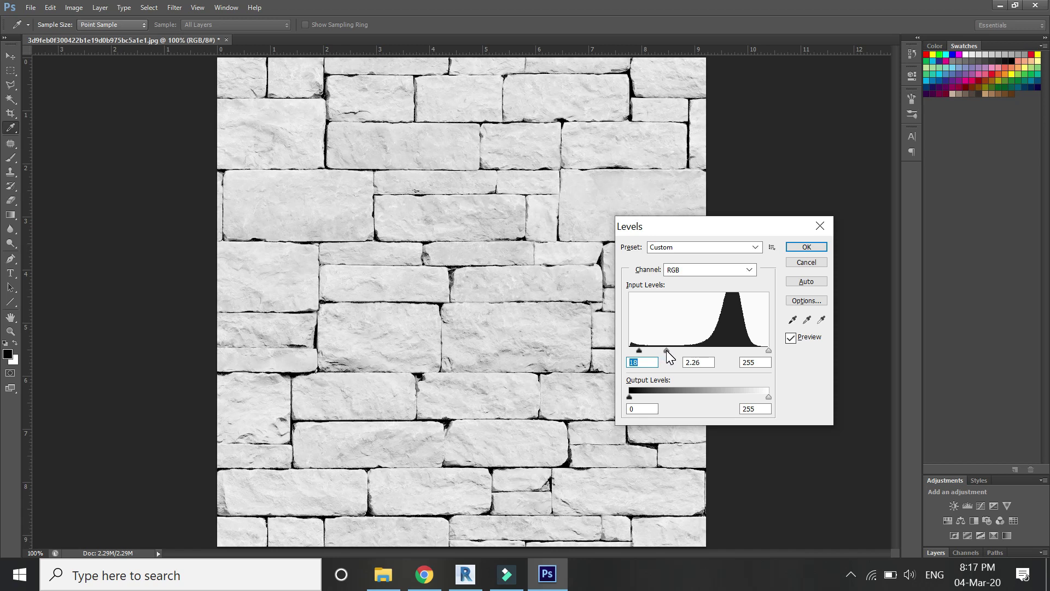
{"action": "left_click", "coordinate": [667, 351]}
{"action": "left_click_drag", "start_coordinate": [666, 351], "coordinate": [656, 351]}
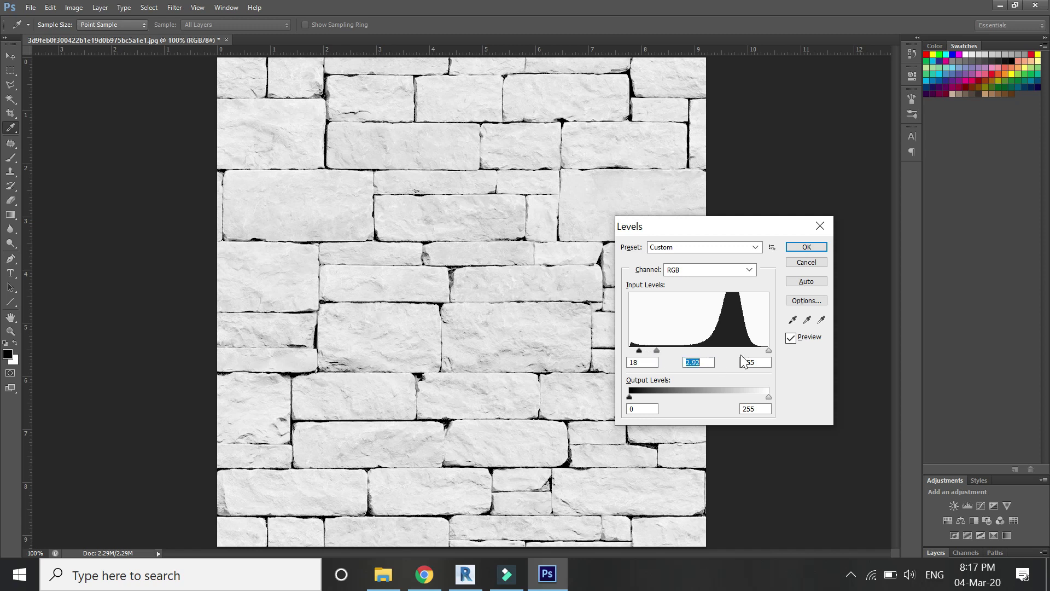
{"action": "left_click_drag", "start_coordinate": [768, 352], "coordinate": [750, 359]}
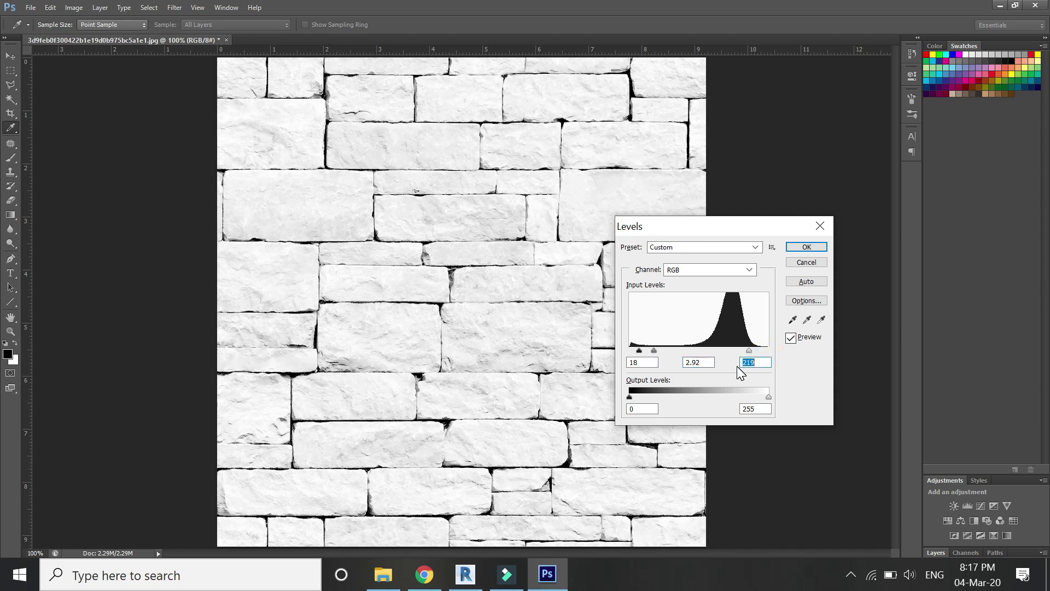
{"action": "left_click", "coordinate": [806, 246]}
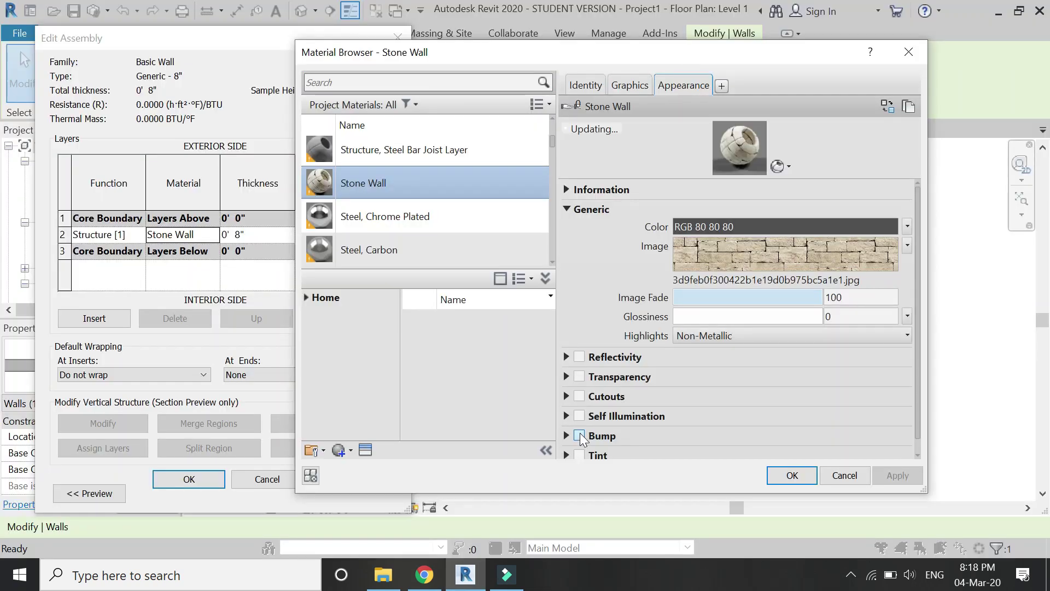
{"action": "left_click", "coordinate": [579, 435]}
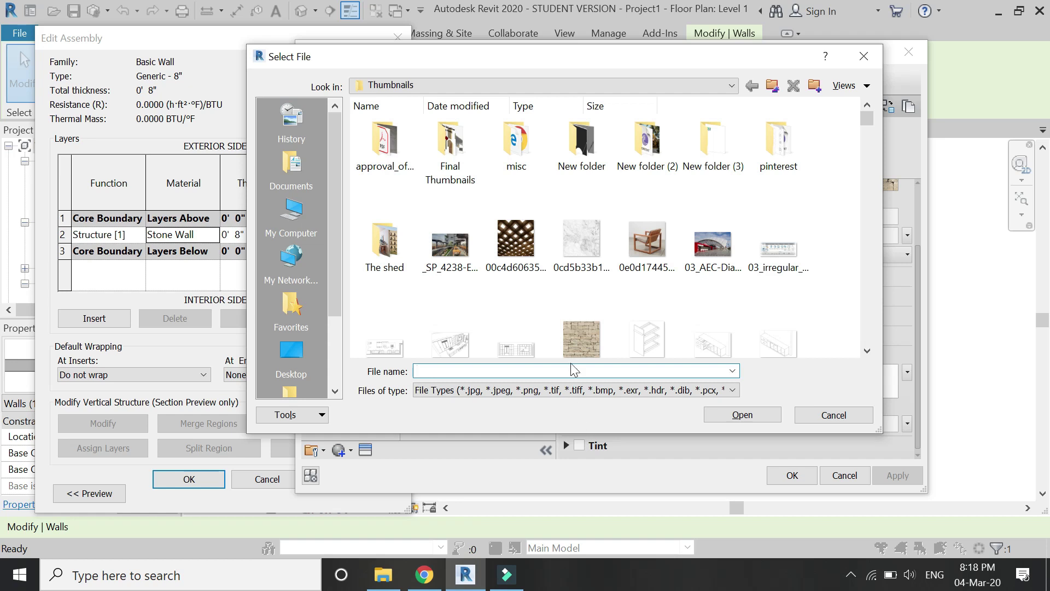
Step: Use Stone image B&W.jpg as the Stone Wall material's bump image
{"action": "left_click", "coordinate": [552, 371]}
{"action": "type", "text": "st"}
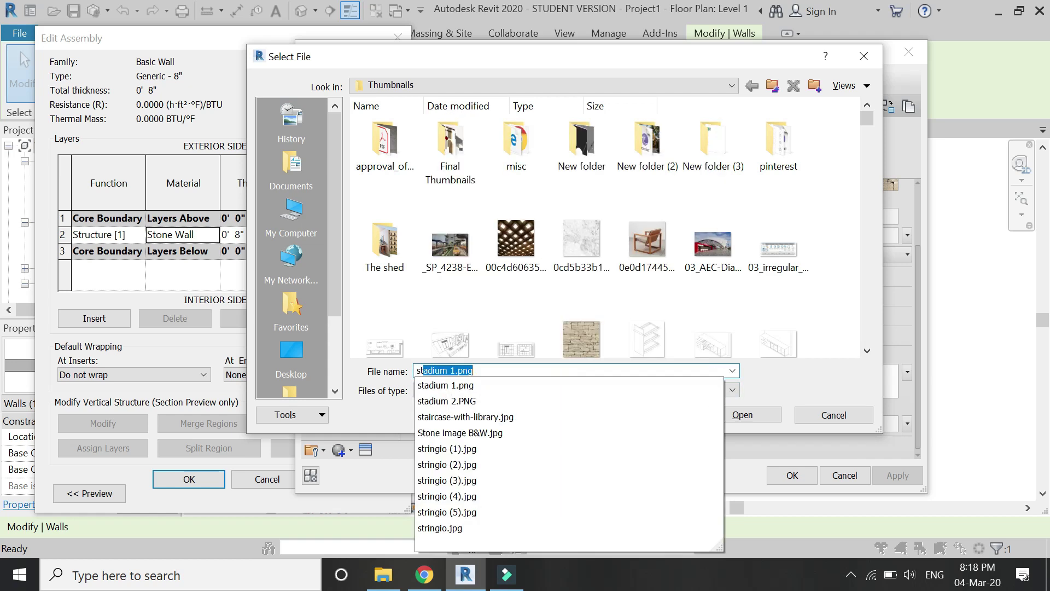
{"action": "type", "text": "one image"}
{"action": "left_click", "coordinate": [549, 388]}
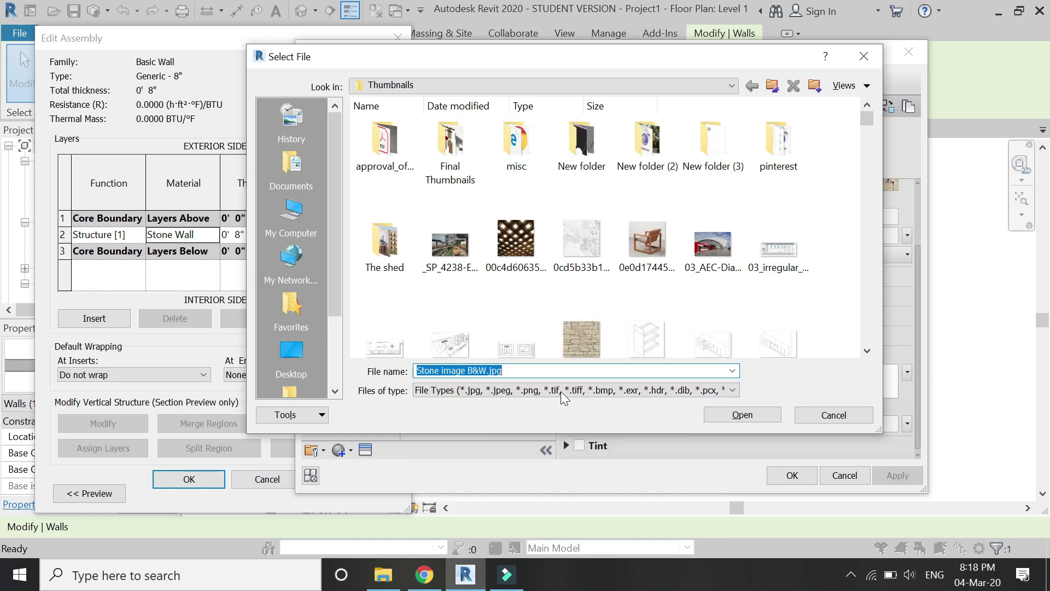
{"action": "left_click", "coordinate": [745, 416]}
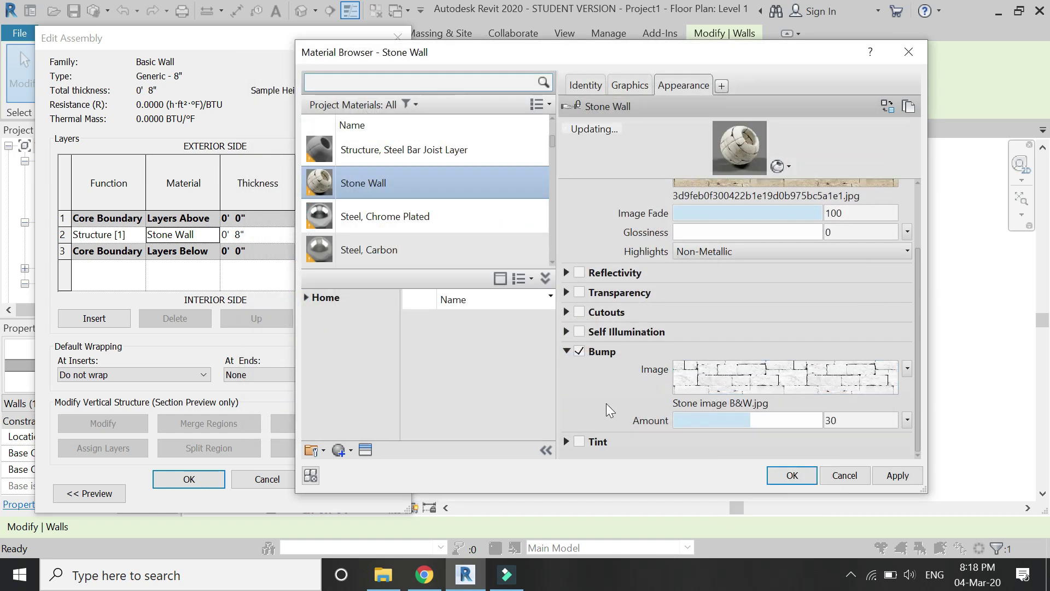
Step: Set the bump texture sample size to 4'-0" and raise bump amount to 382
{"action": "left_click", "coordinate": [747, 382]}
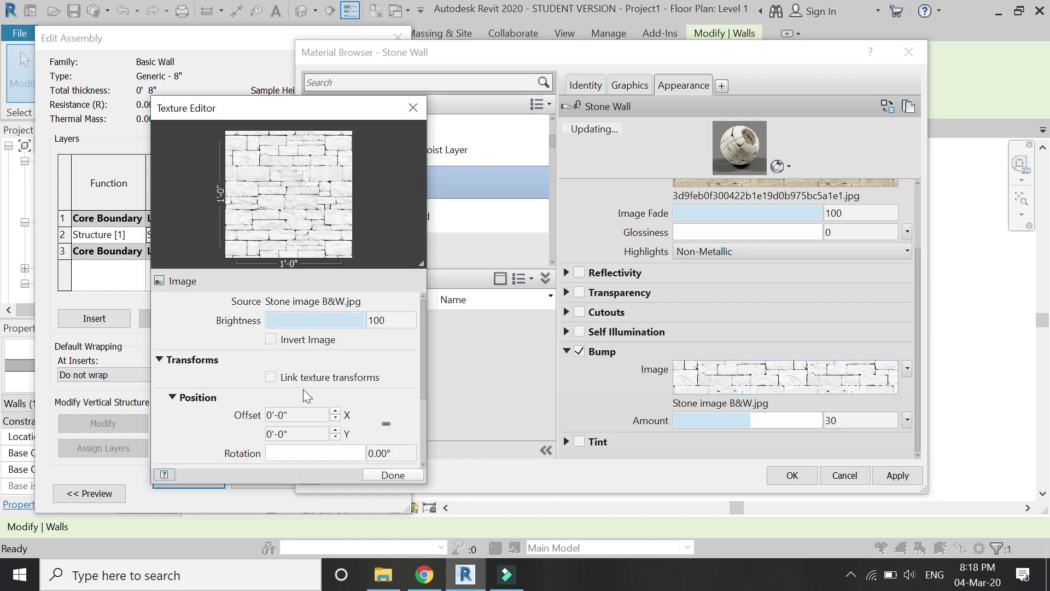
{"action": "scroll", "coordinate": [233, 363], "scroll_direction": "down", "scroll_amount": 3}
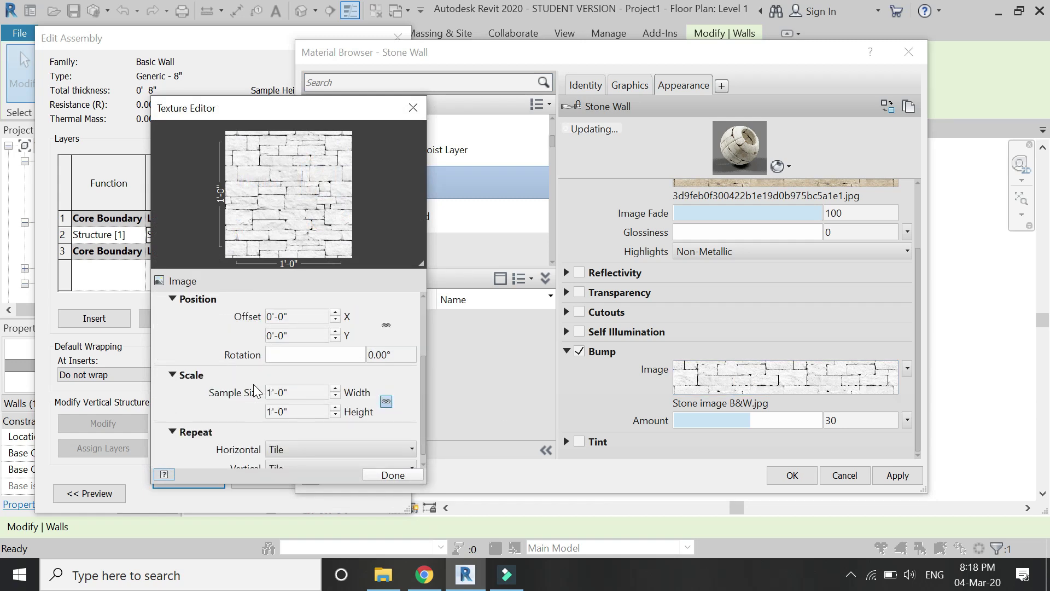
{"action": "left_click", "coordinate": [292, 393]}
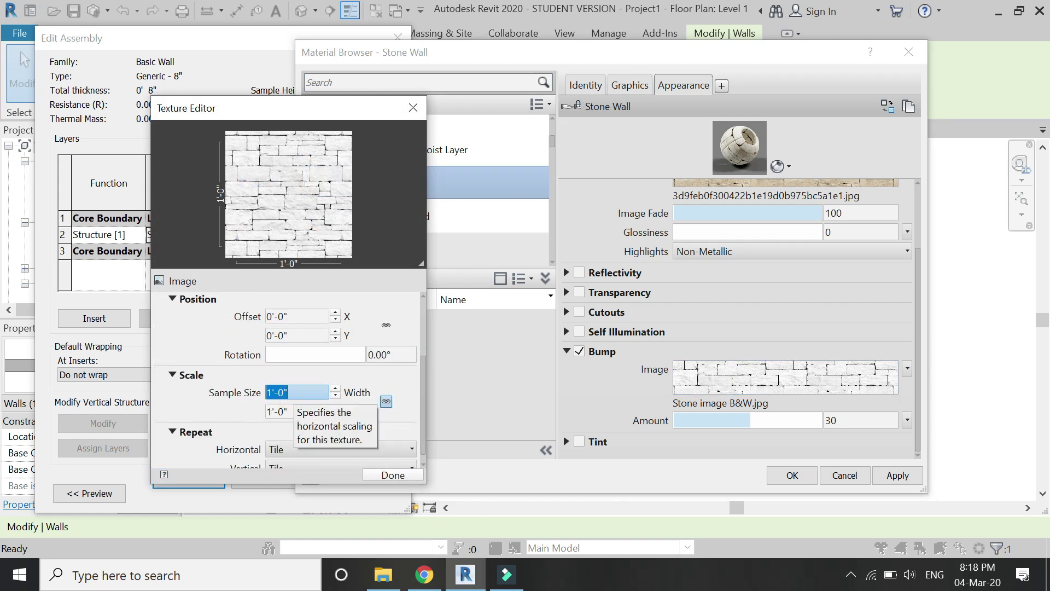
{"action": "type", "text": "4"}
{"action": "key", "text": "Return"}
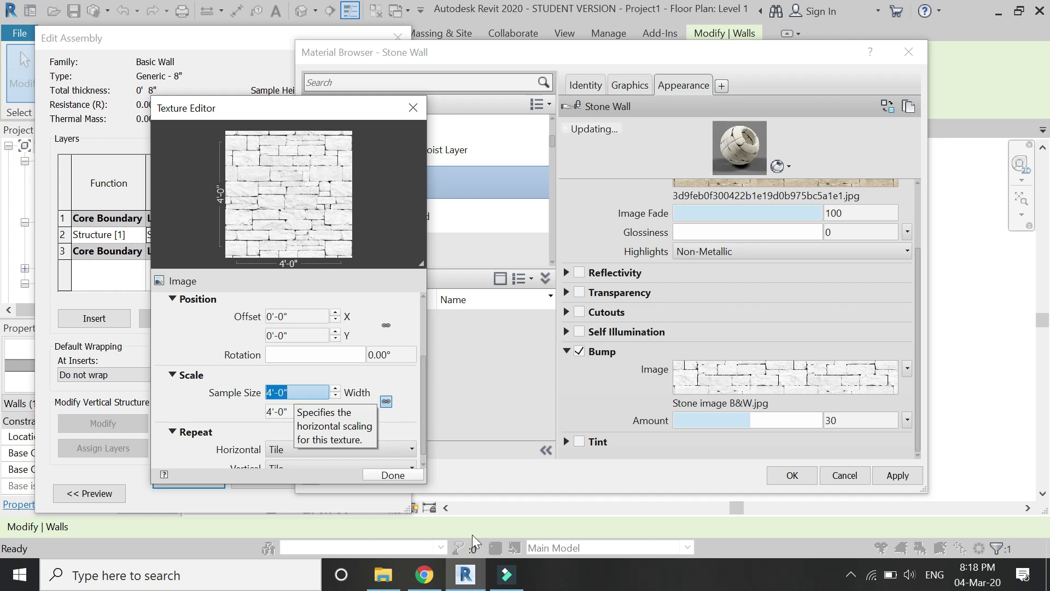
{"action": "left_click", "coordinate": [386, 476]}
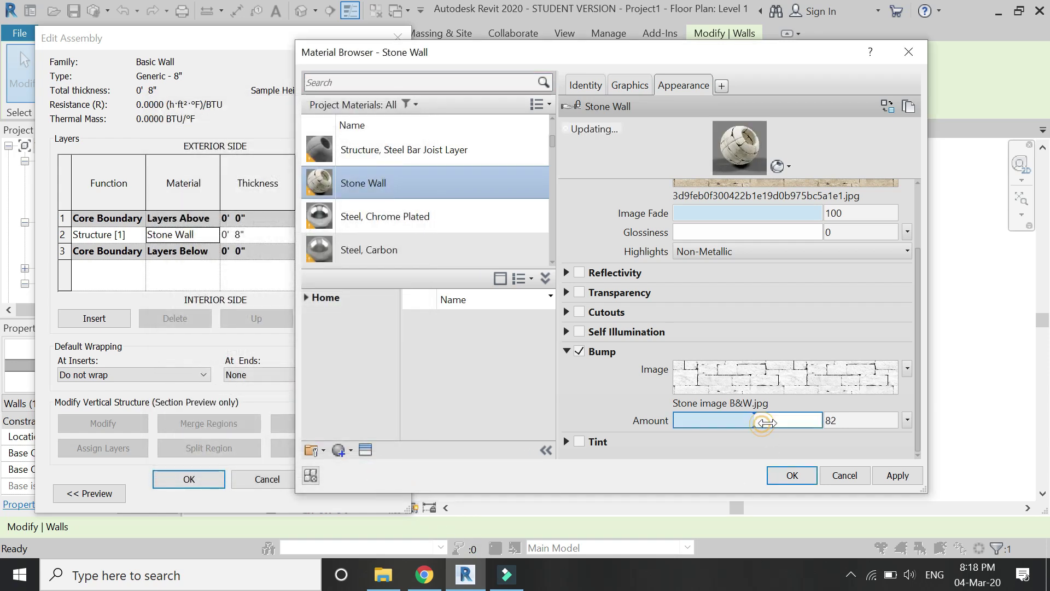
{"action": "left_click_drag", "start_coordinate": [750, 421], "coordinate": [786, 422]}
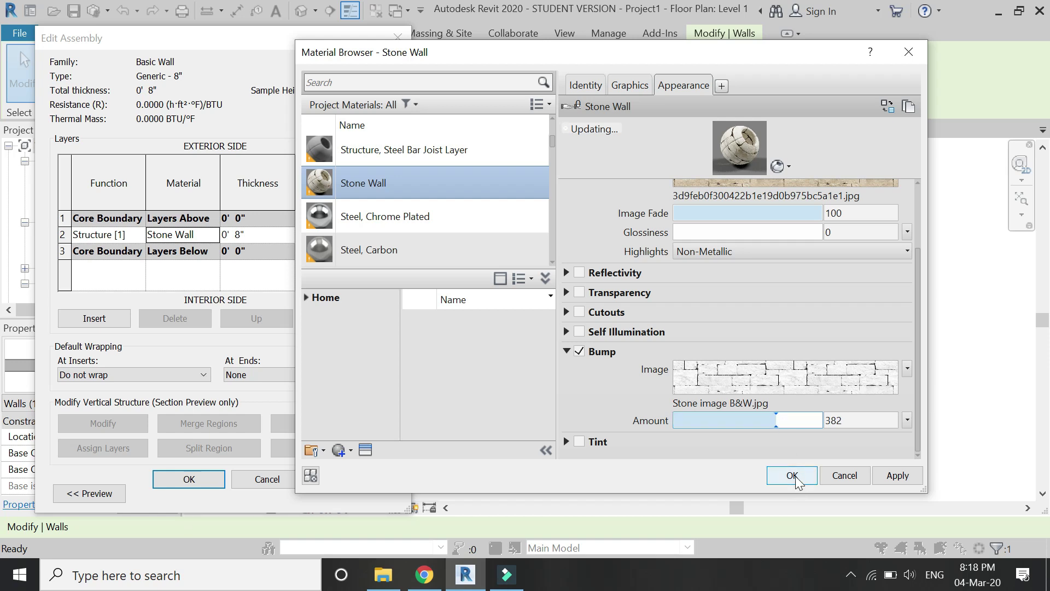
{"action": "left_click", "coordinate": [791, 475]}
Step: Confirm the wall dialogs, switch to 3D View 1 and render the bump-mapped stone wall
{"action": "left_click", "coordinate": [193, 482]}
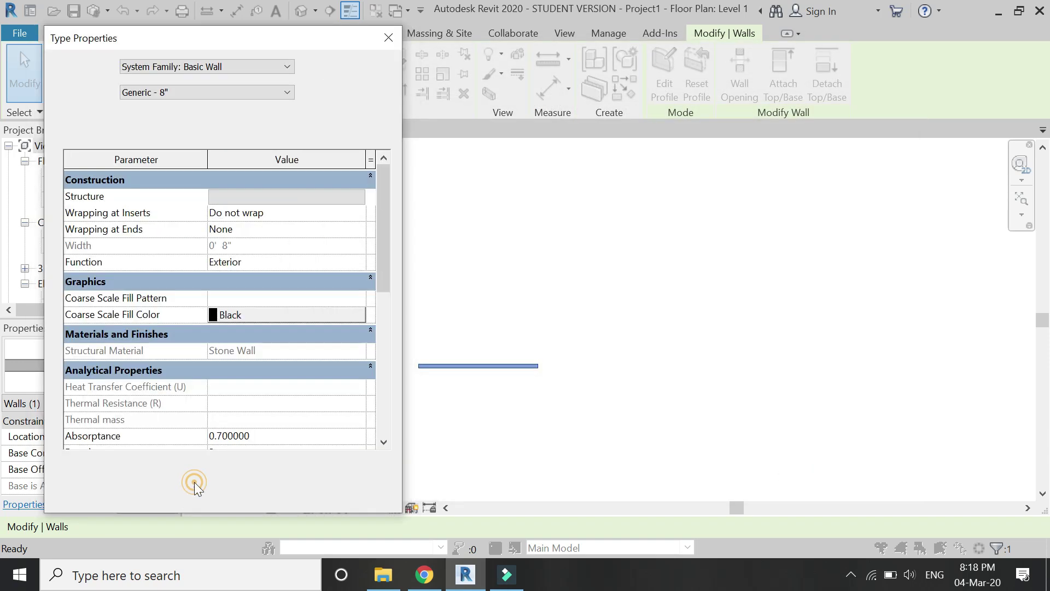
{"action": "left_click", "coordinate": [201, 490]}
{"action": "left_click", "coordinate": [365, 485]}
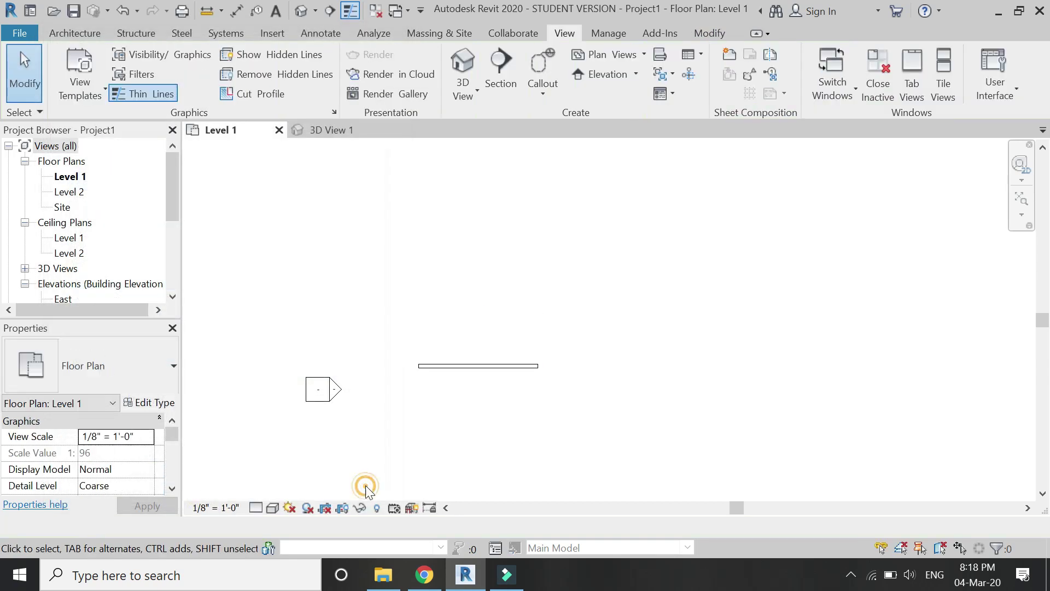
{"action": "left_click", "coordinate": [333, 131]}
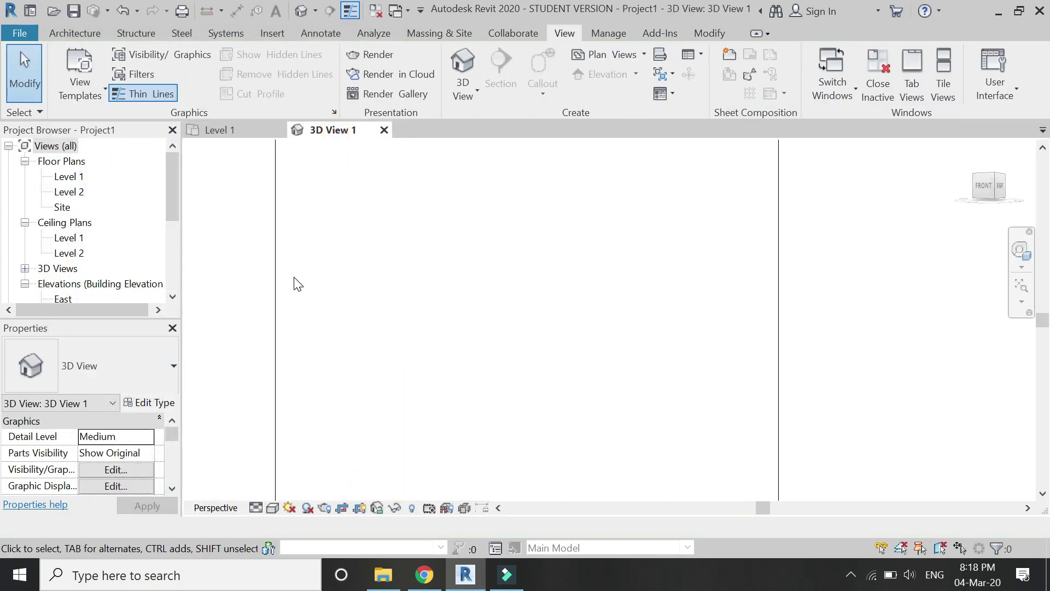
{"action": "left_click", "coordinate": [325, 508]}
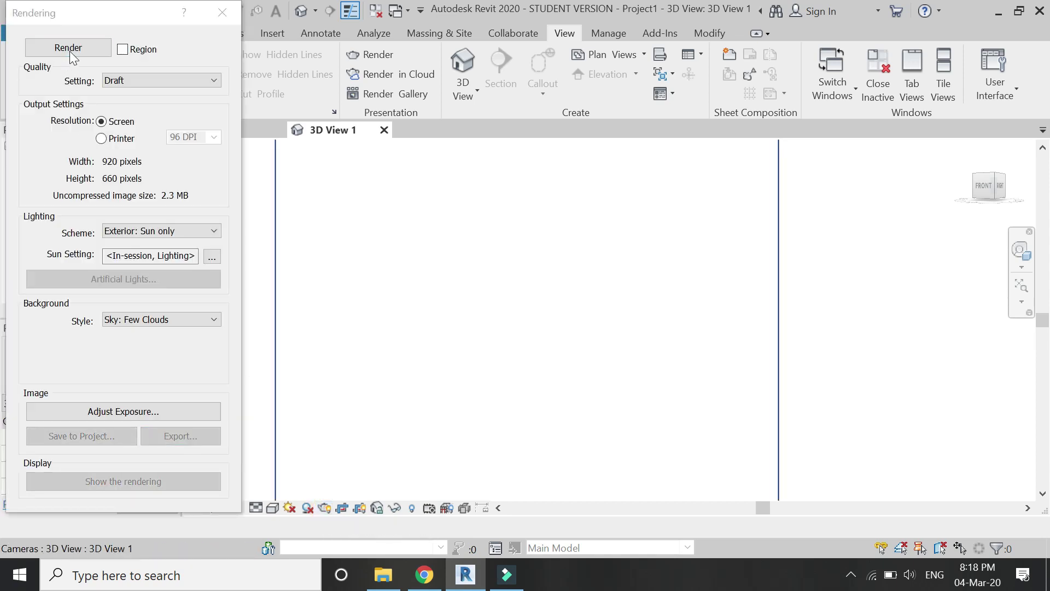
{"action": "key", "text": "Return"}
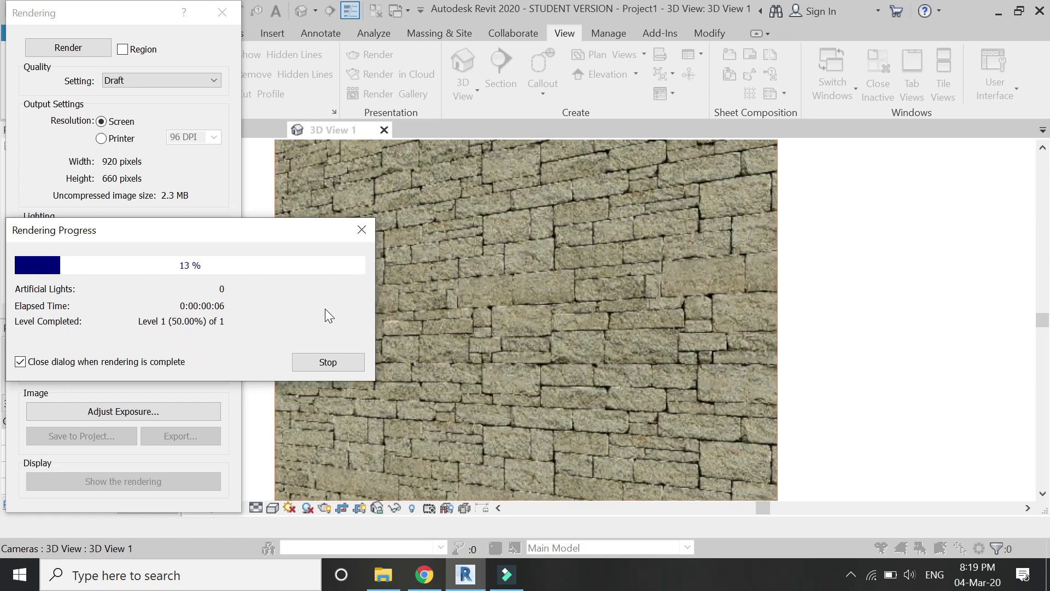
{"action": "scroll", "coordinate": [477, 290], "scroll_direction": "up", "scroll_amount": 3}
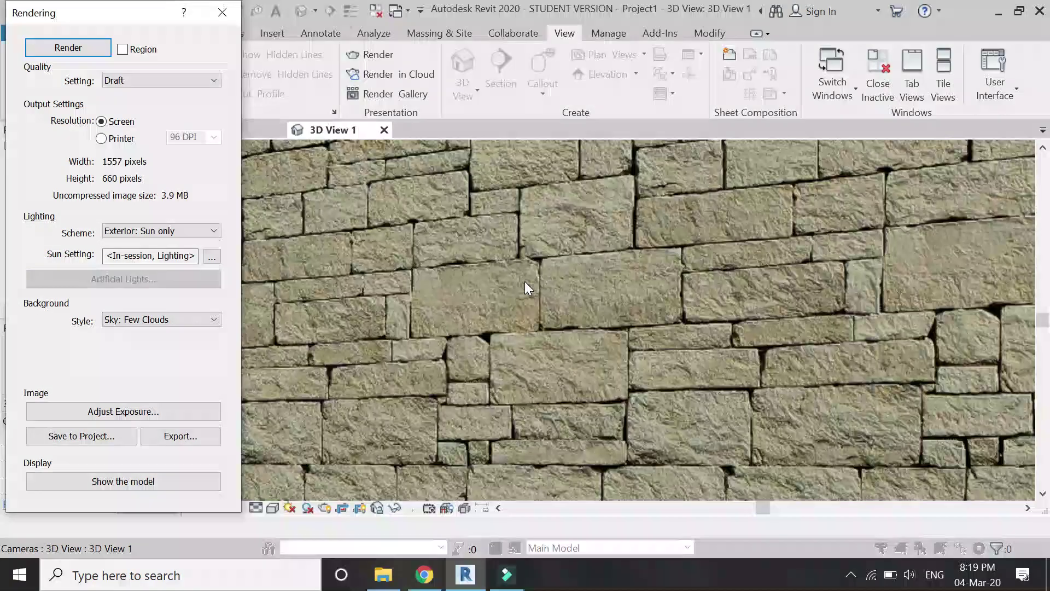
{"action": "scroll", "coordinate": [524, 281], "scroll_direction": "down", "scroll_amount": 3}
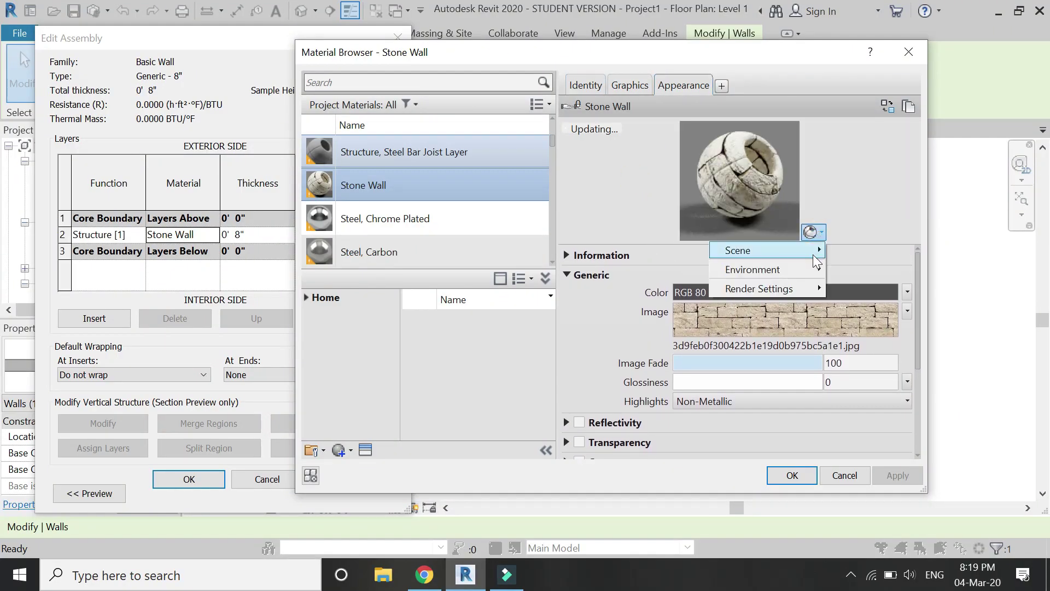
Step: Preview the Stone Wall material on a wall scene at draft render quality
{"action": "mouse_move", "coordinate": [813, 257]}
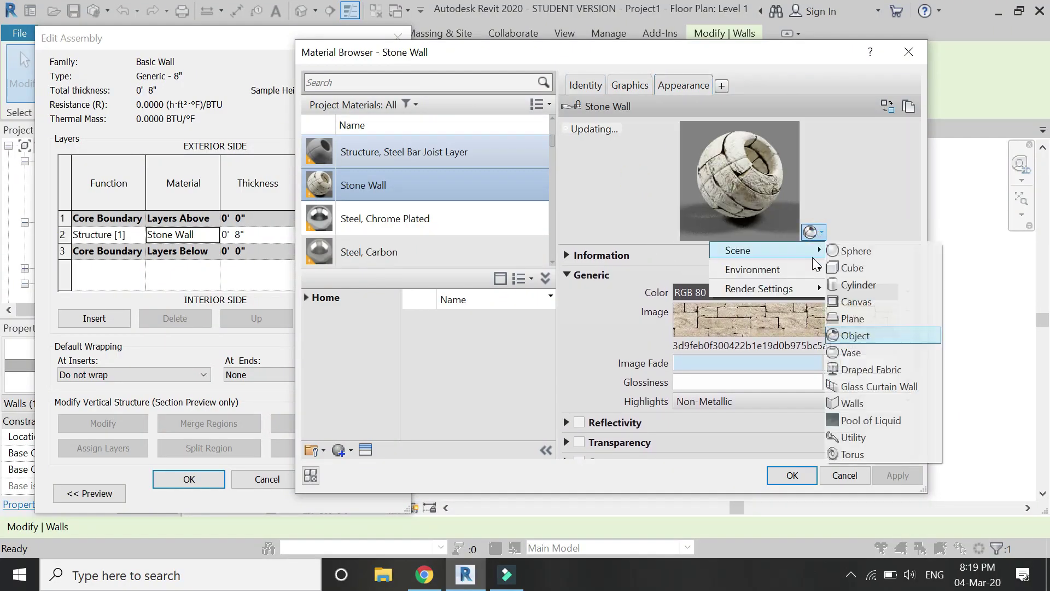
{"action": "left_click", "coordinate": [881, 403]}
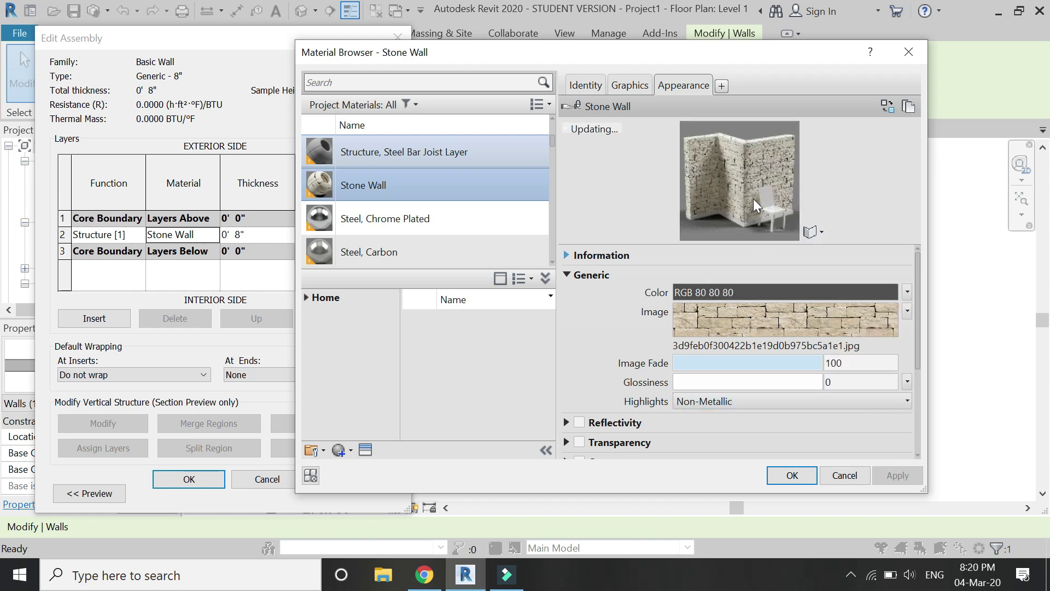
{"action": "left_click", "coordinate": [810, 232]}
{"action": "mouse_move", "coordinate": [810, 290]}
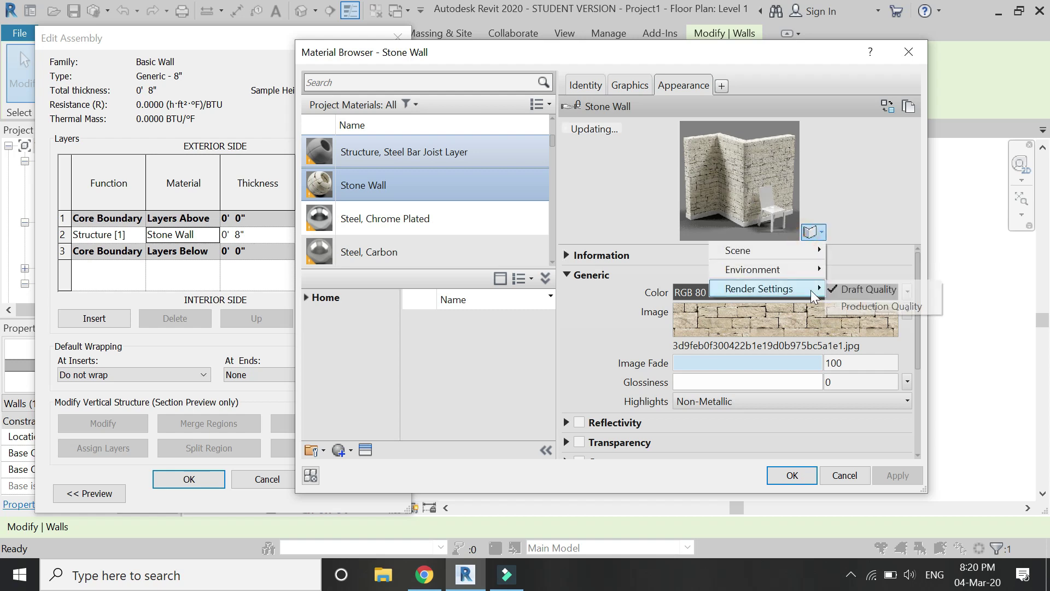
{"action": "left_click", "coordinate": [857, 291]}
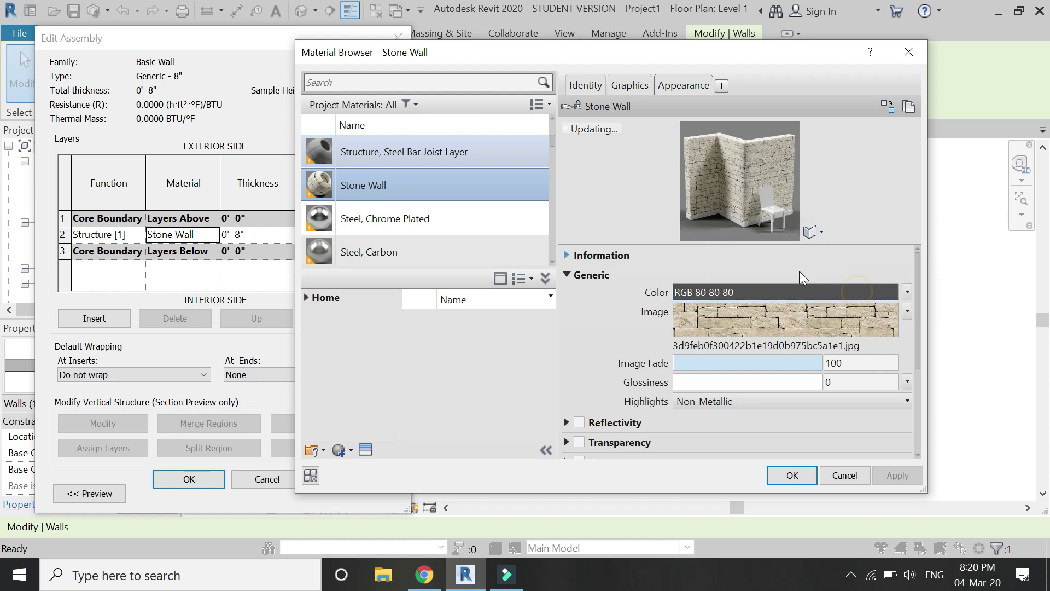
Step: Try the Warm Light and Plaza environments on the material preview
{"action": "left_click", "coordinate": [811, 232]}
{"action": "mouse_move", "coordinate": [814, 271]}
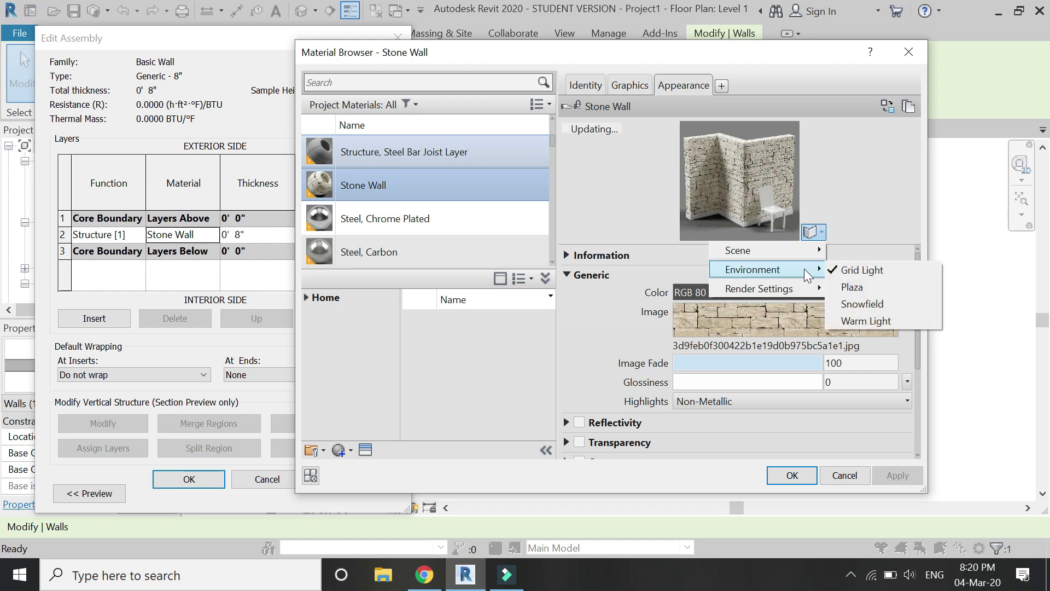
{"action": "left_click", "coordinate": [859, 320]}
{"action": "mouse_move", "coordinate": [858, 321]}
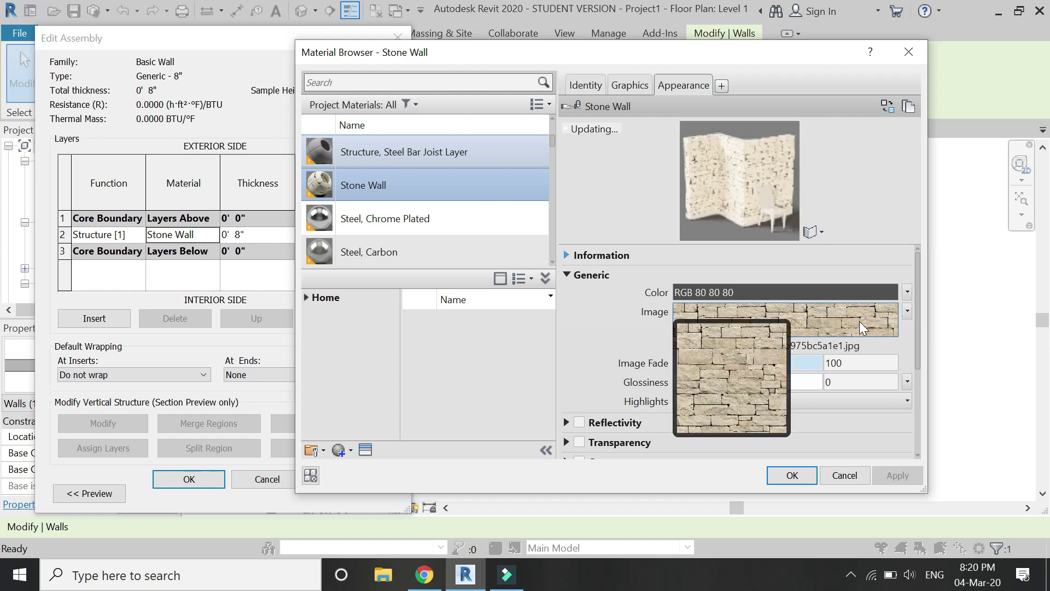
{"action": "left_click", "coordinate": [813, 232]}
{"action": "mouse_move", "coordinate": [809, 269]}
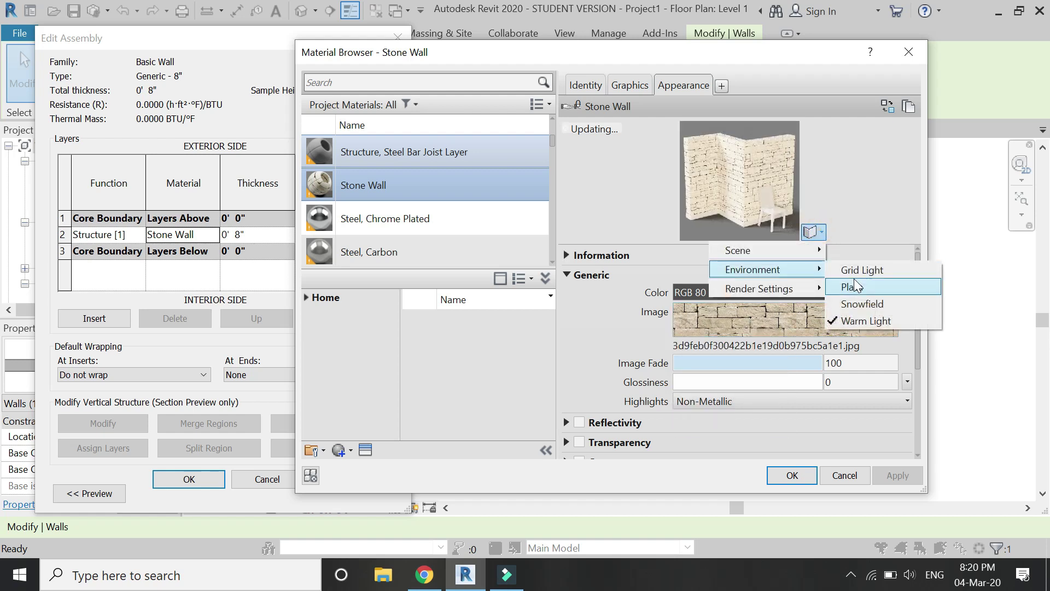
{"action": "left_click", "coordinate": [858, 285]}
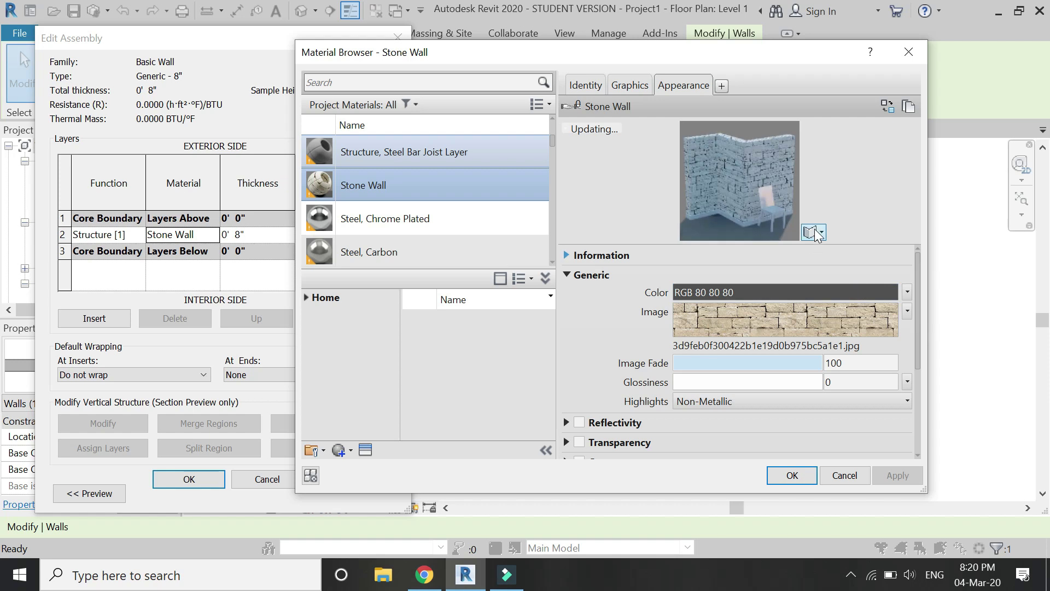
Step: Switch the preview to Snowfield, then Grid Light, and shrink the preview to reveal Bump settings
{"action": "left_click", "coordinate": [814, 235]}
{"action": "mouse_move", "coordinate": [818, 267]}
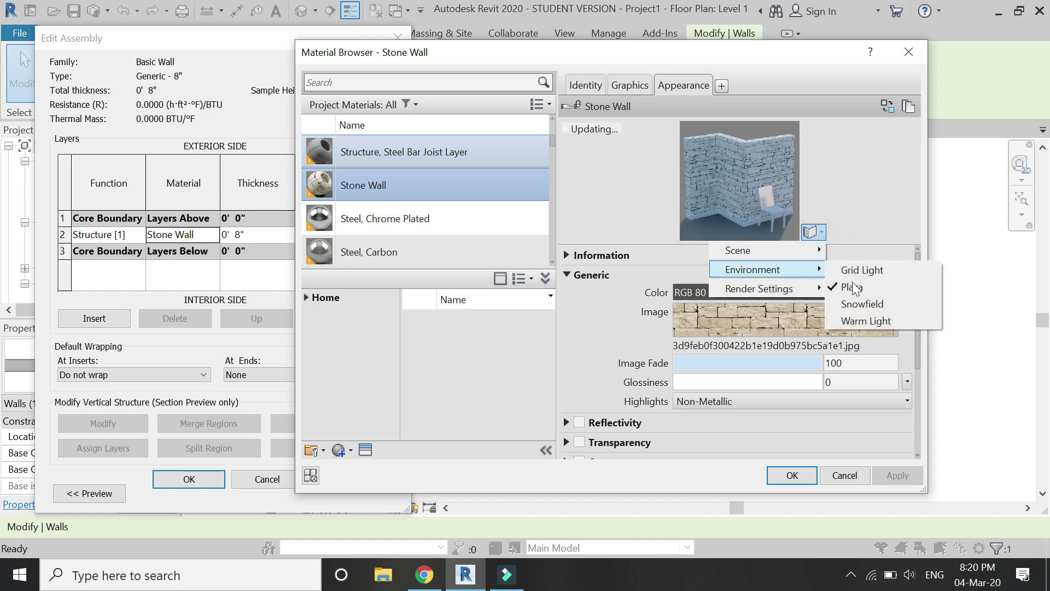
{"action": "left_click", "coordinate": [855, 303]}
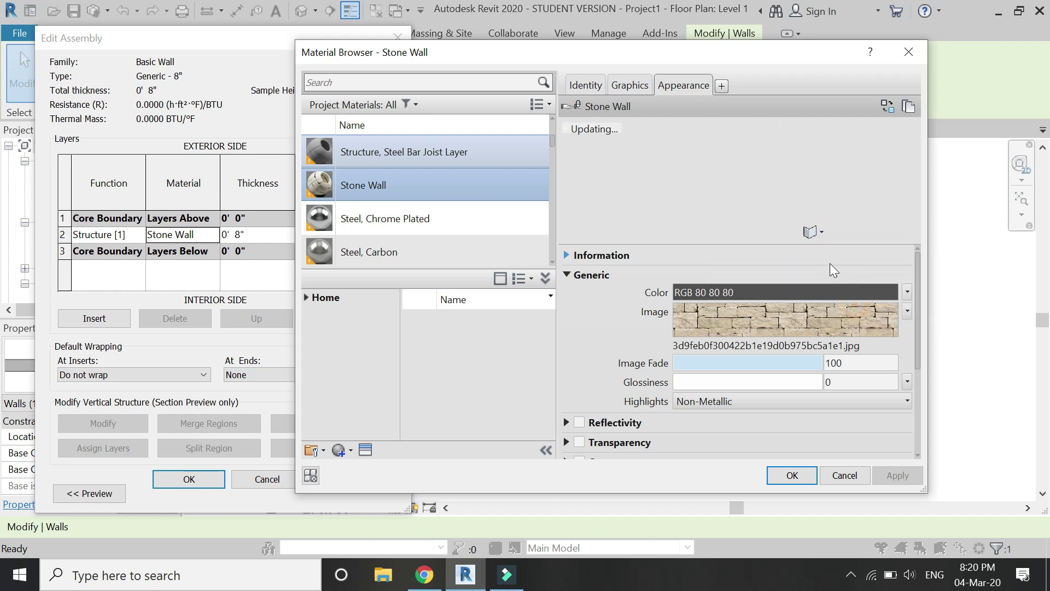
{"action": "left_click", "coordinate": [816, 232]}
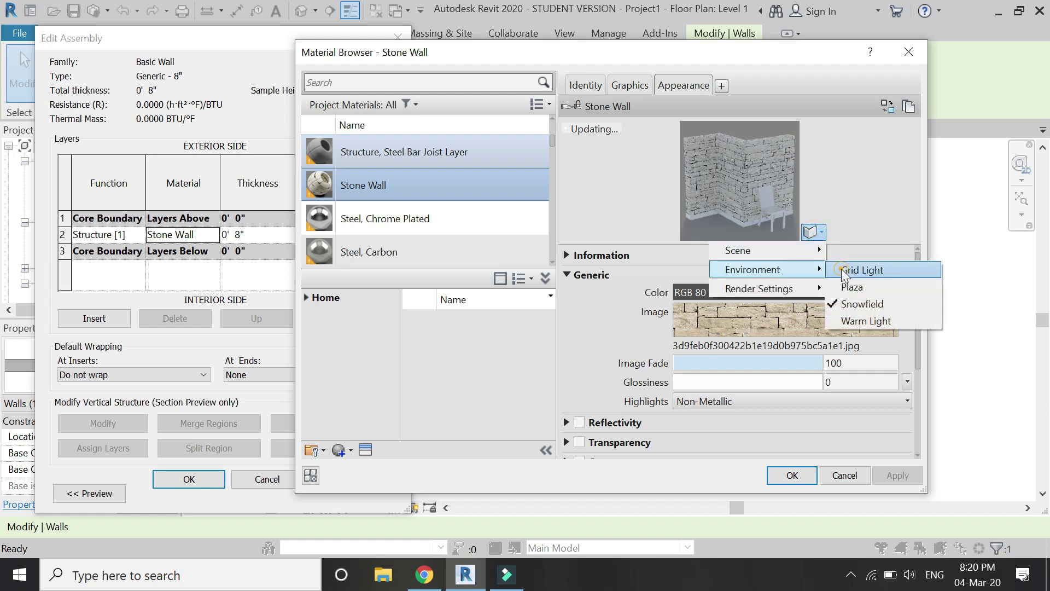
{"action": "left_click", "coordinate": [848, 269]}
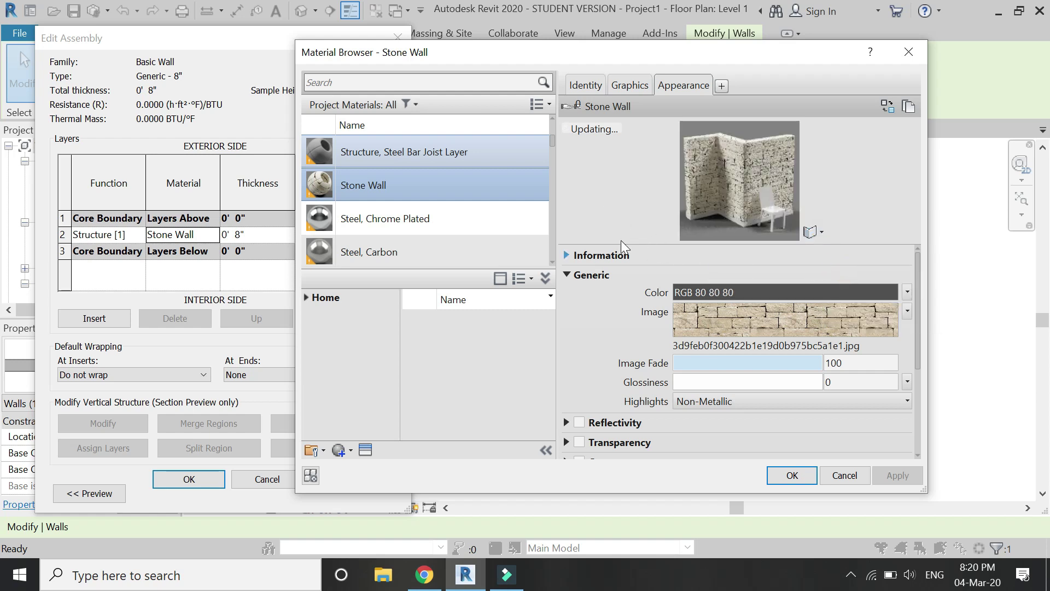
{"action": "left_click_drag", "start_coordinate": [626, 244], "coordinate": [628, 187]}
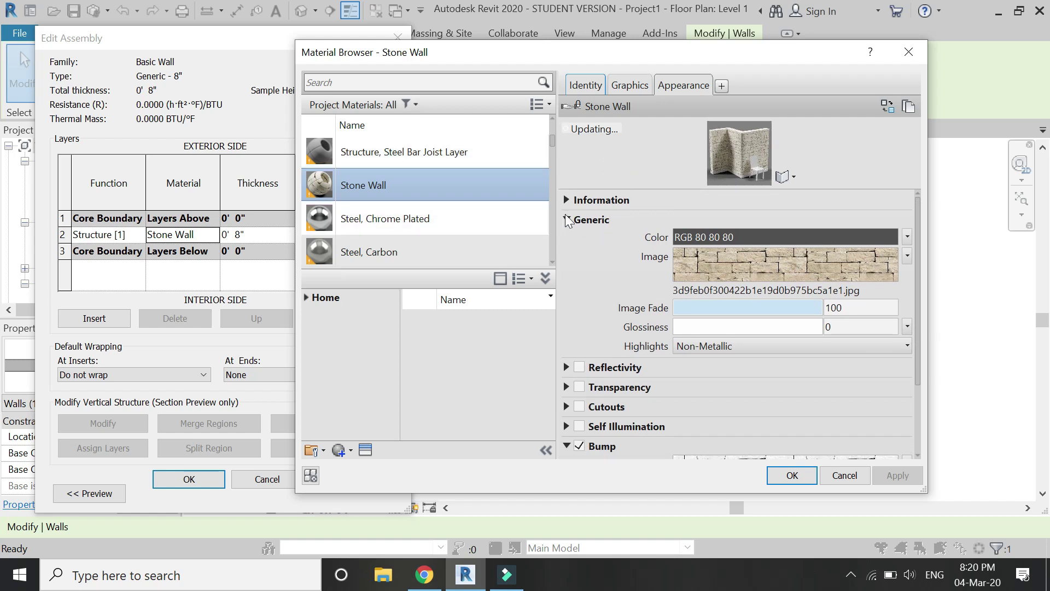
Step: Make shading use the render appearance colour (RGB 192 179 153) and browse fill patterns without choosing one
{"action": "left_click", "coordinate": [631, 87]}
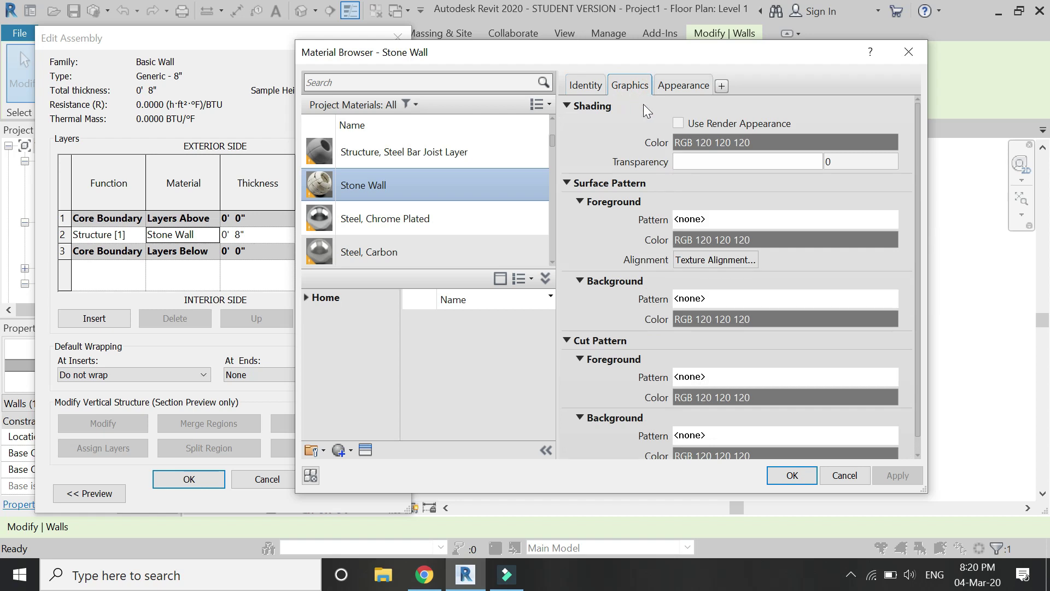
{"action": "left_click", "coordinate": [677, 123]}
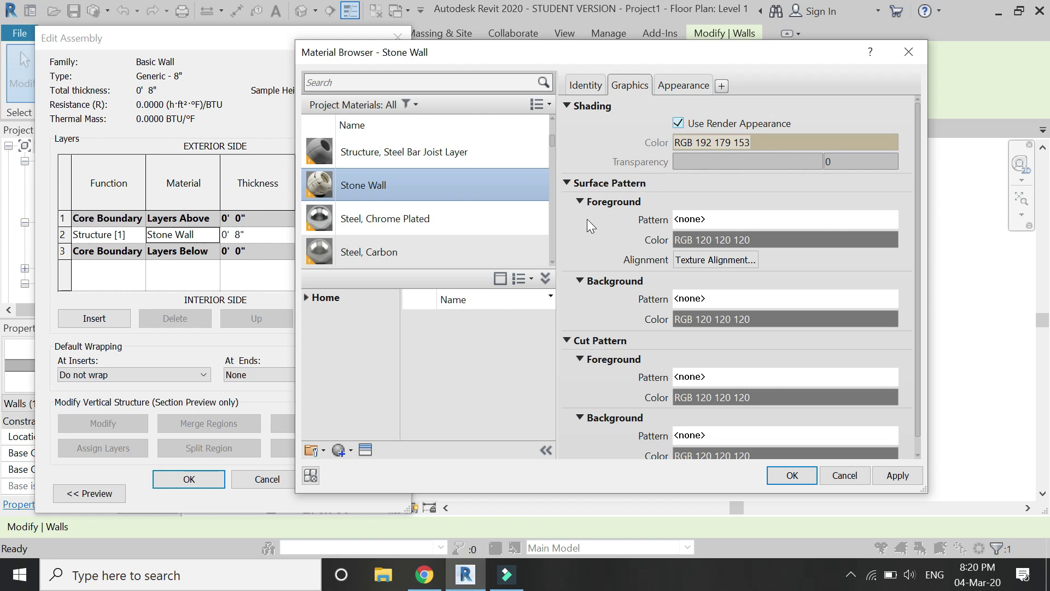
{"action": "left_click", "coordinate": [730, 219]}
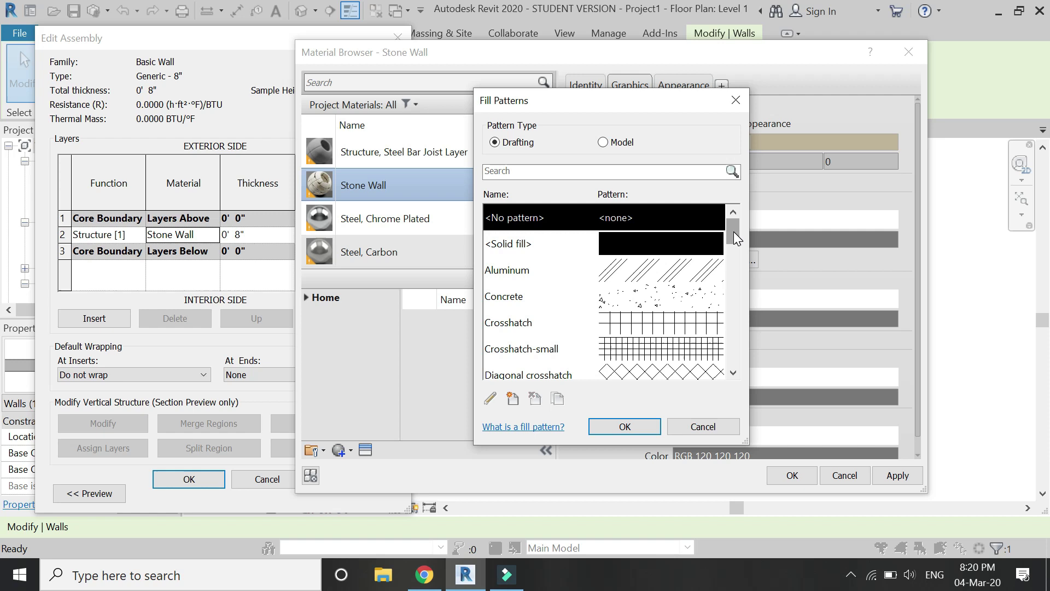
{"action": "mouse_move", "coordinate": [733, 231]}
{"action": "left_mouse_down"}
{"action": "mouse_move", "coordinate": [757, 336]}
{"action": "mouse_move", "coordinate": [741, 223]}
{"action": "mouse_move", "coordinate": [756, 350]}
{"action": "mouse_move", "coordinate": [728, 222]}
{"action": "left_mouse_up"}
{"action": "left_click", "coordinate": [603, 142]}
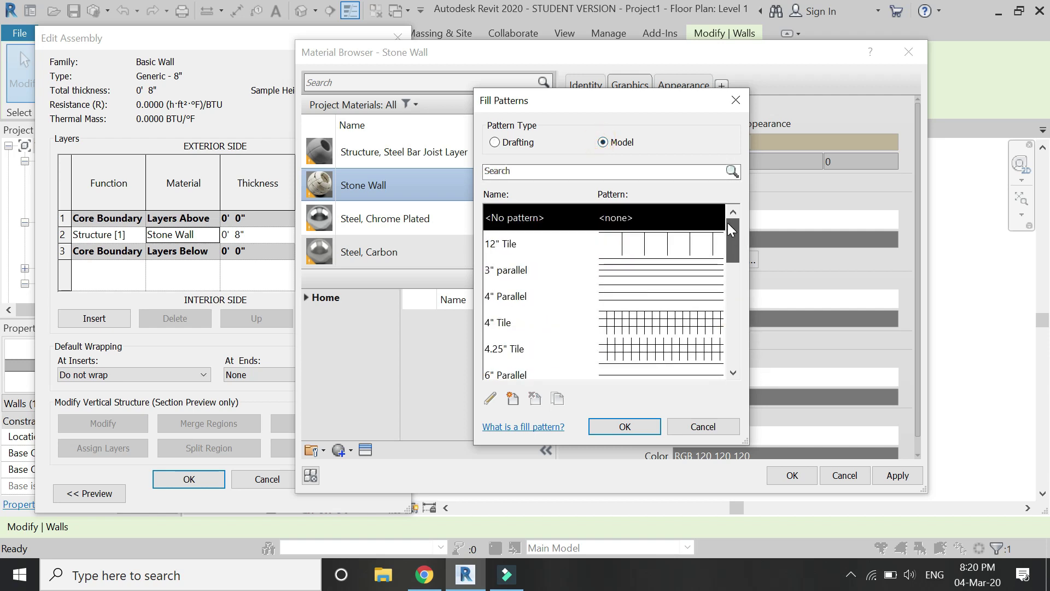
{"action": "left_click", "coordinate": [496, 143]}
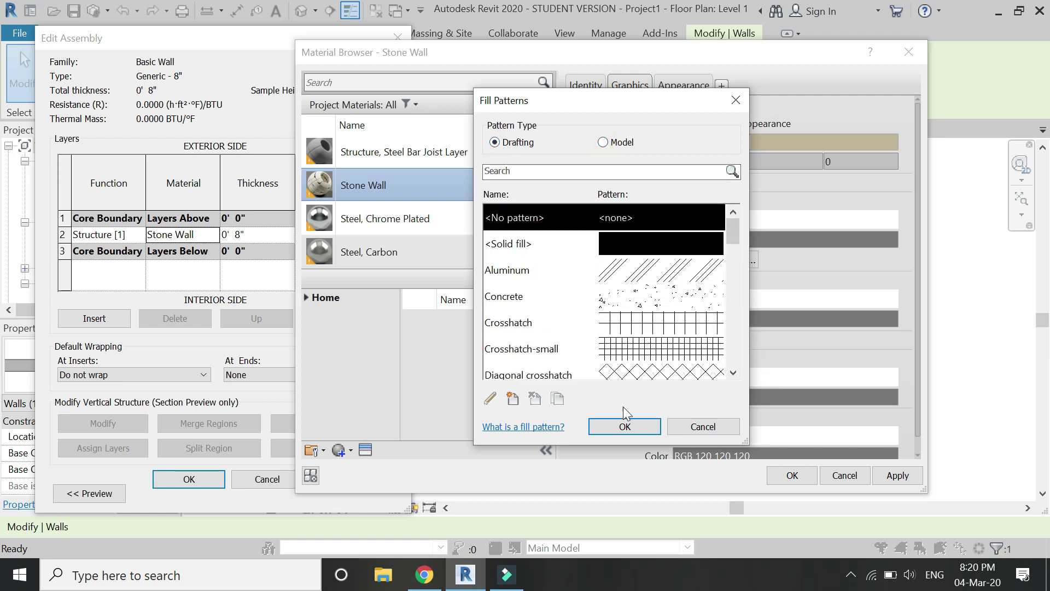
{"action": "left_click", "coordinate": [683, 427]}
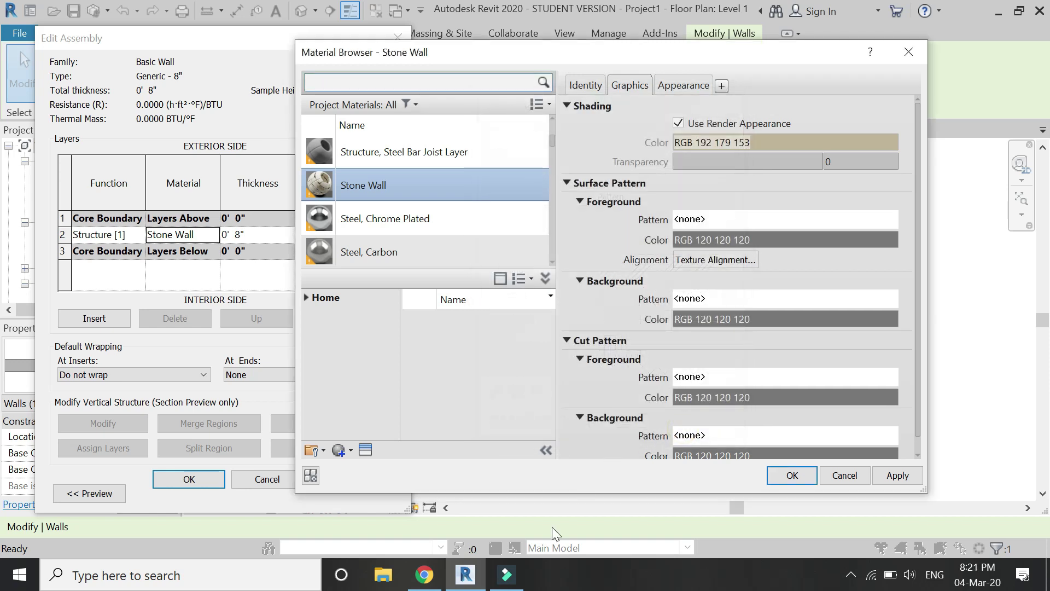
Step: Load cadhatch.com in a new browser tab and close the stone texture search tab
{"action": "left_click", "coordinate": [424, 574]}
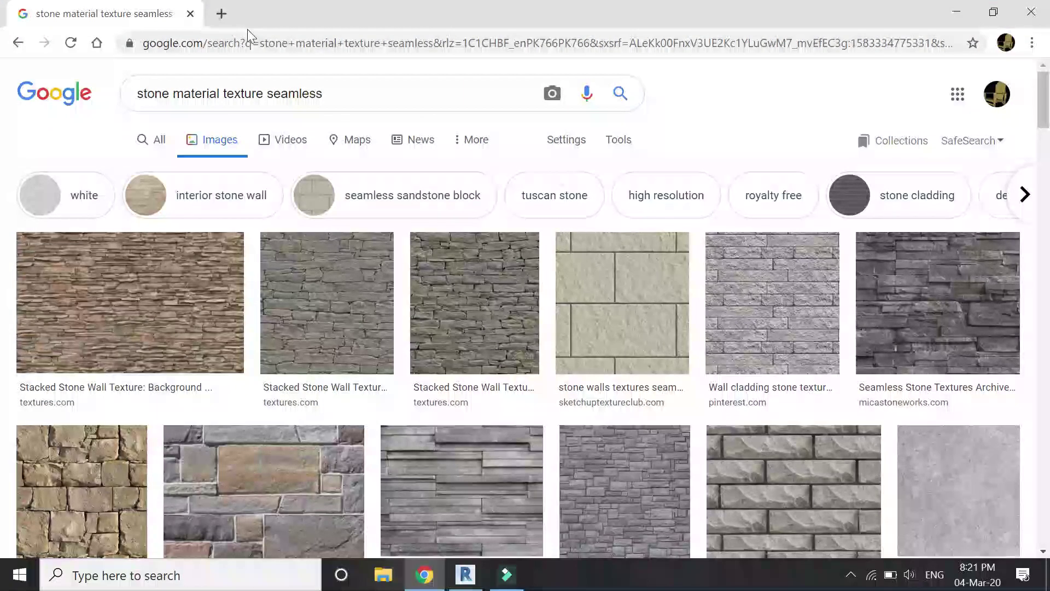
{"action": "left_click", "coordinate": [222, 13]}
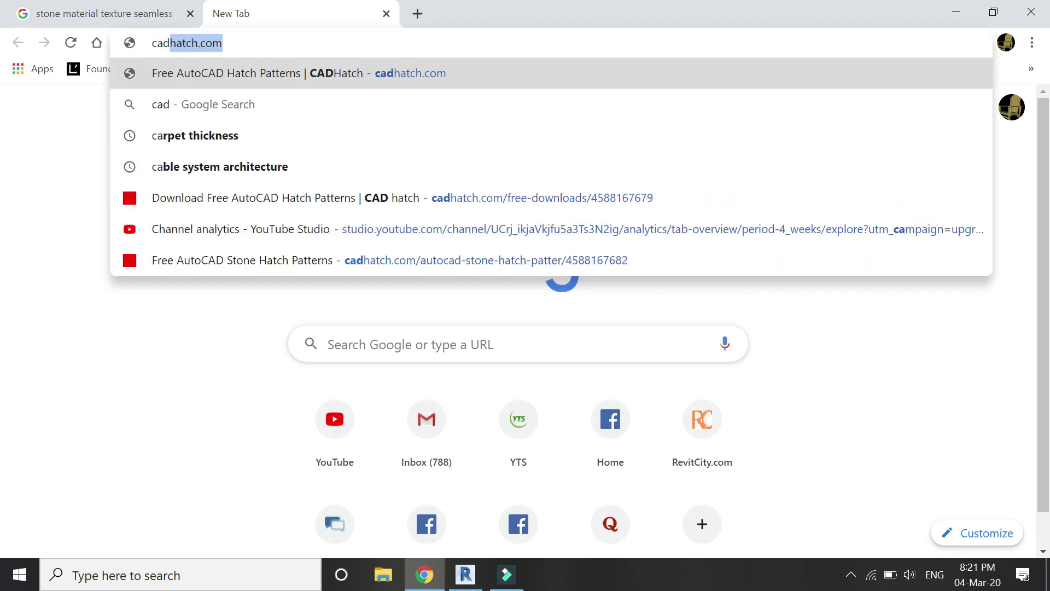
{"action": "key", "text": "Return"}
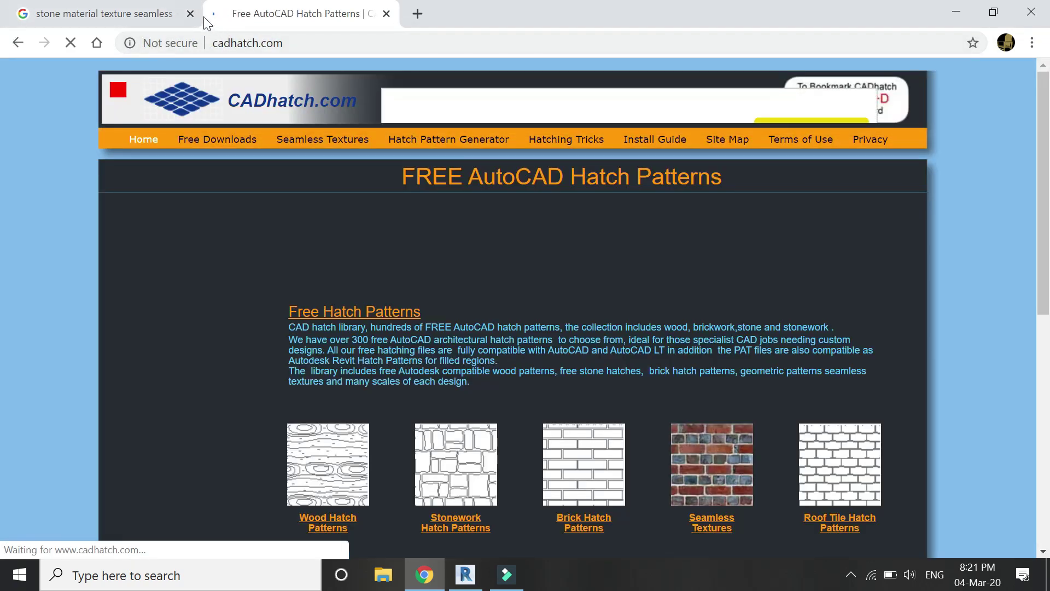
{"action": "left_click", "coordinate": [189, 13]}
Step: From Free Downloads > Stonework Hatch Patterns, download and save HSTON5E0.pat
{"action": "left_click", "coordinate": [217, 139]}
{"action": "scroll", "coordinate": [466, 248], "scroll_direction": "down", "scroll_amount": 2}
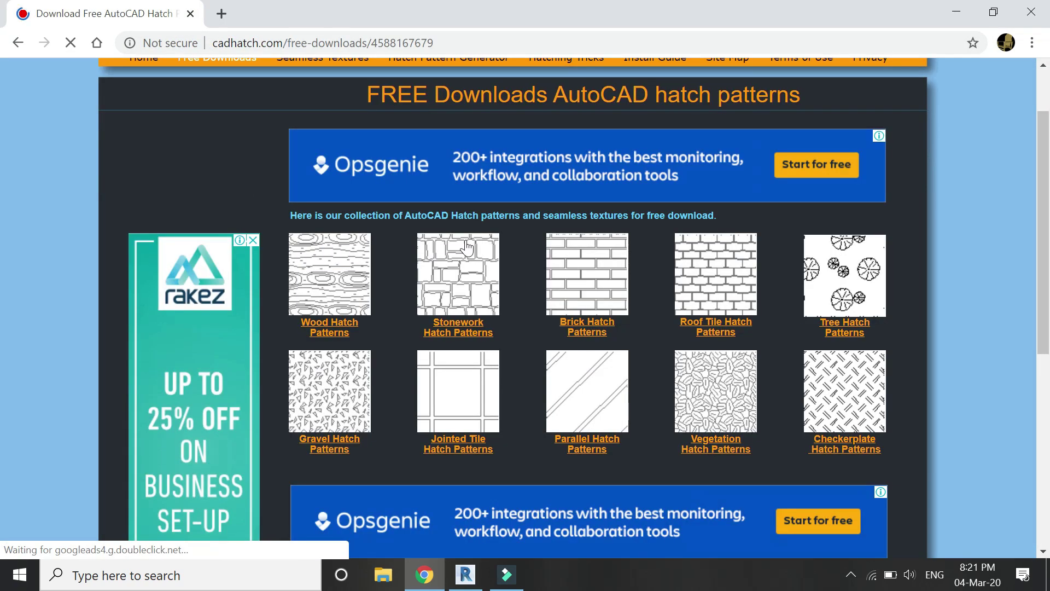
{"action": "left_click", "coordinate": [568, 300]}
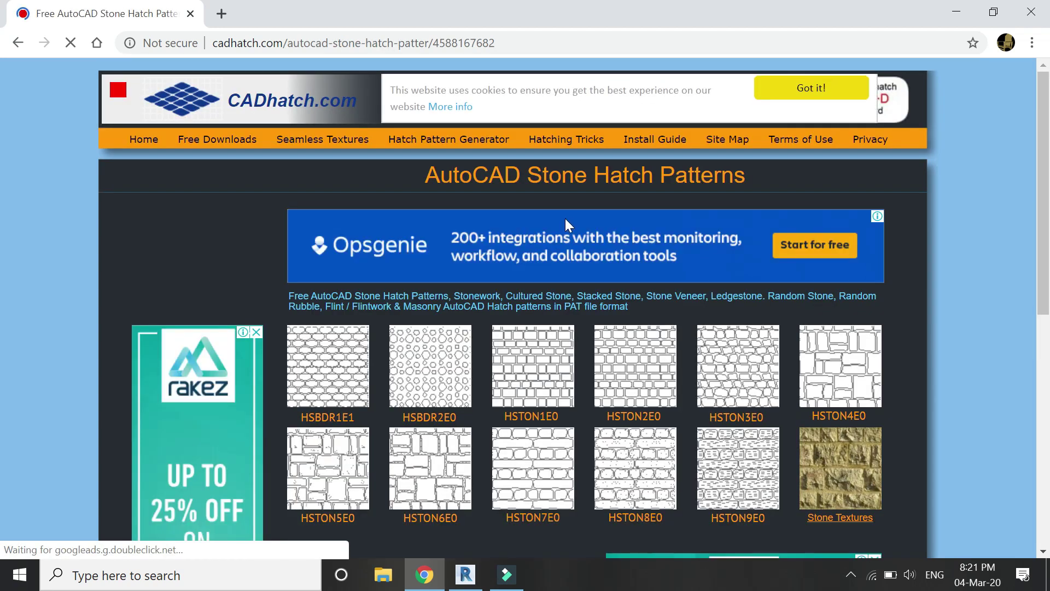
{"action": "scroll", "coordinate": [565, 218], "scroll_direction": "down", "scroll_amount": 1}
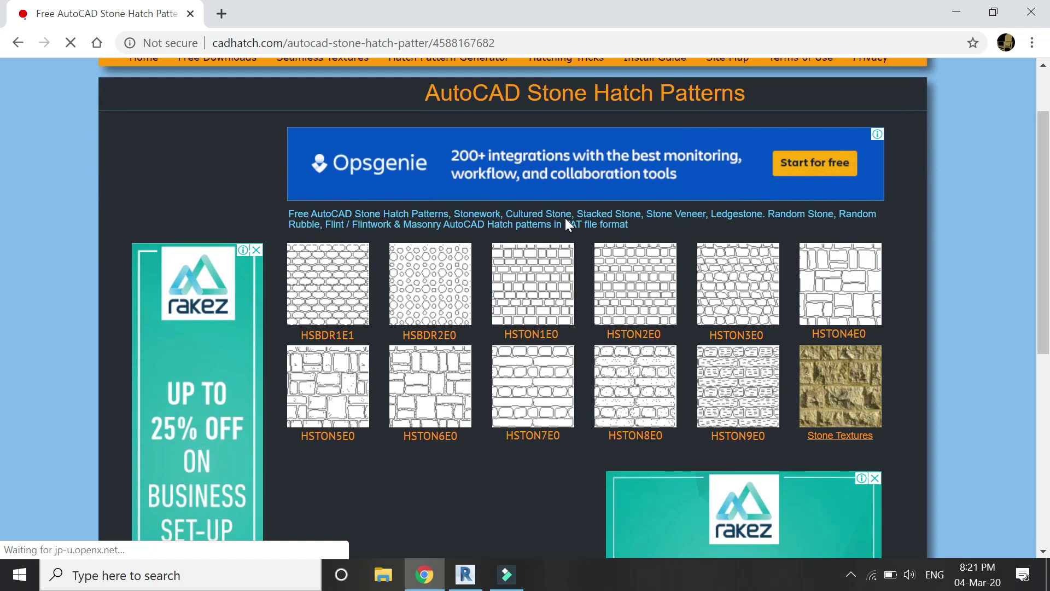
{"action": "scroll", "coordinate": [565, 218], "scroll_direction": "down", "scroll_amount": 1}
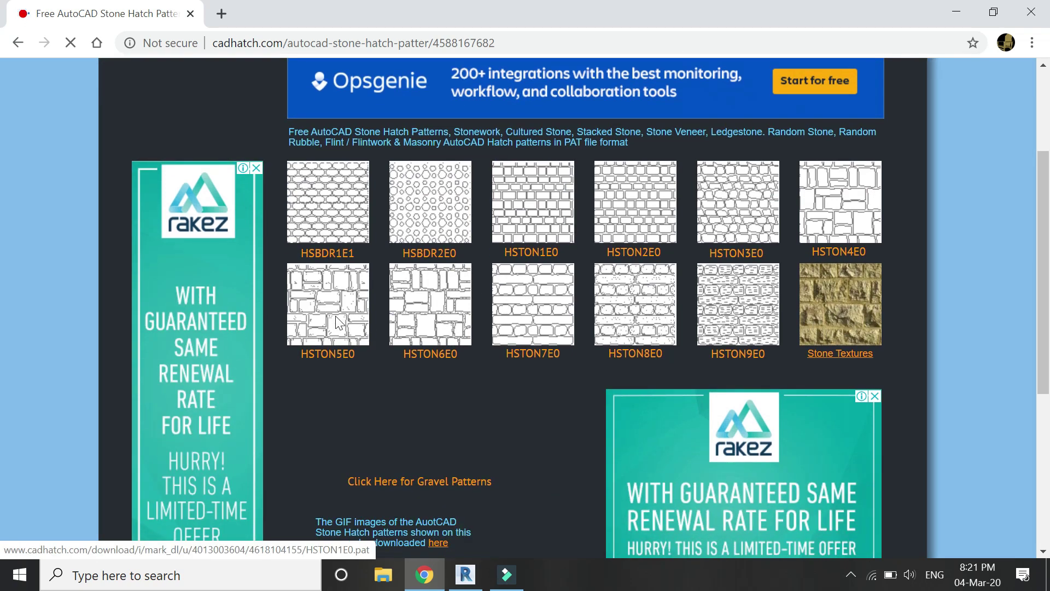
{"action": "left_click", "coordinate": [337, 355]}
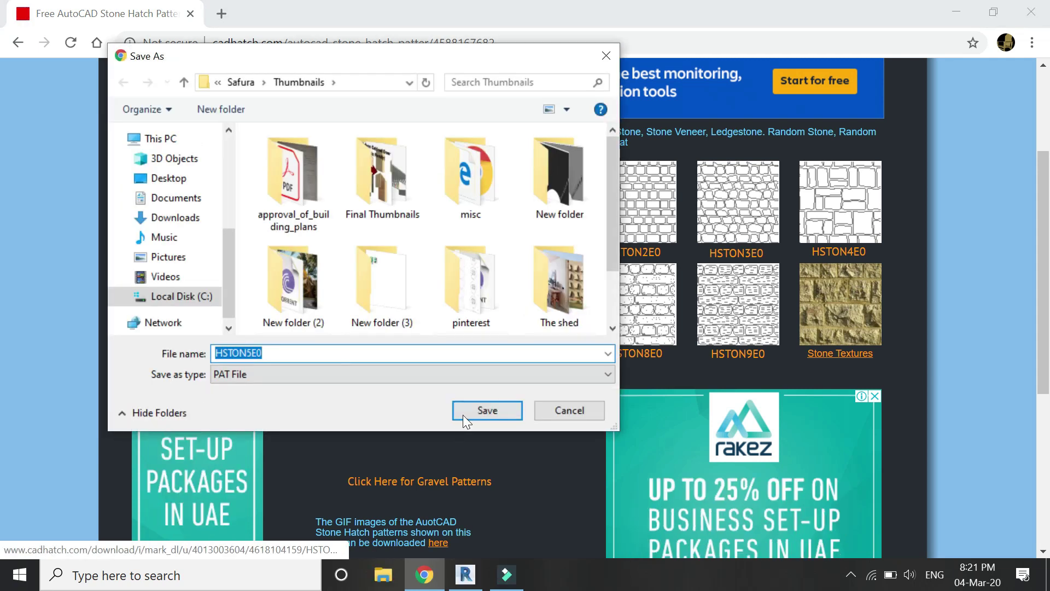
{"action": "left_click", "coordinate": [463, 414]}
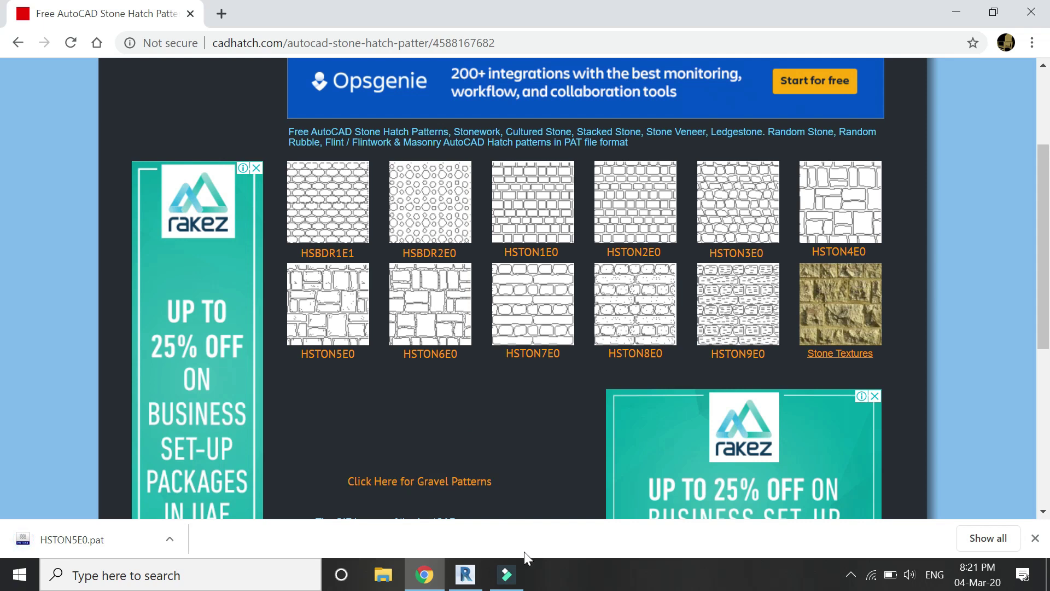
Step: Create a new custom foreground fill pattern imported from the HSTON5E0.pat file
{"action": "left_click", "coordinate": [466, 574]}
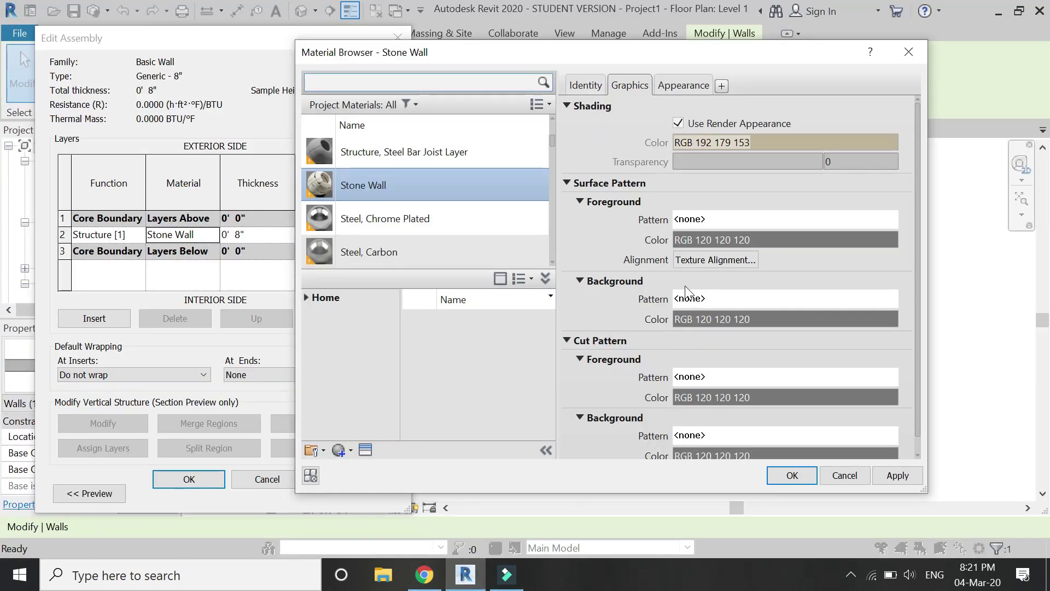
{"action": "left_click", "coordinate": [704, 222]}
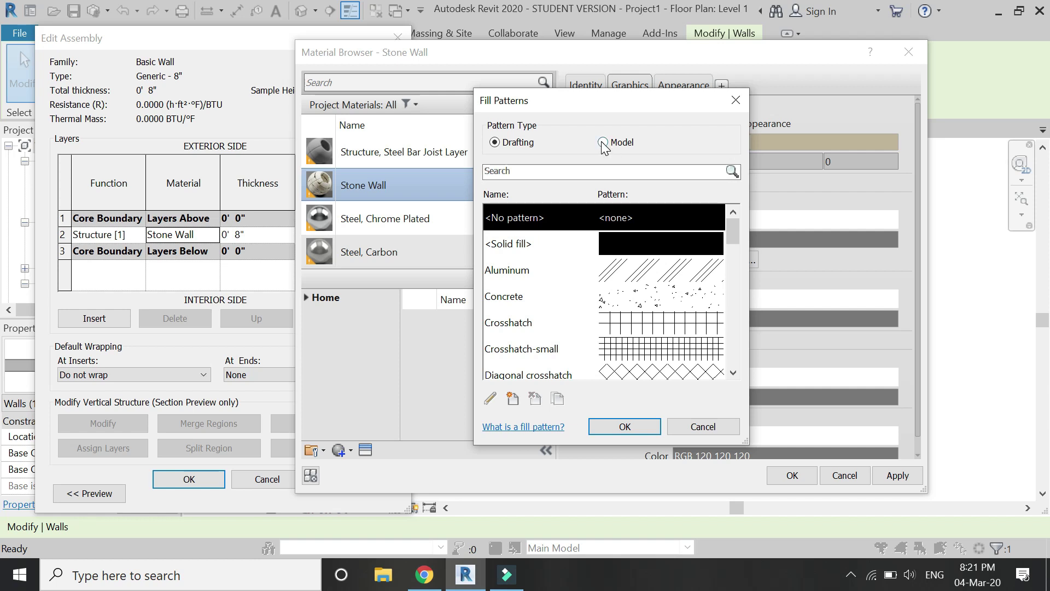
{"action": "left_click", "coordinate": [513, 399]}
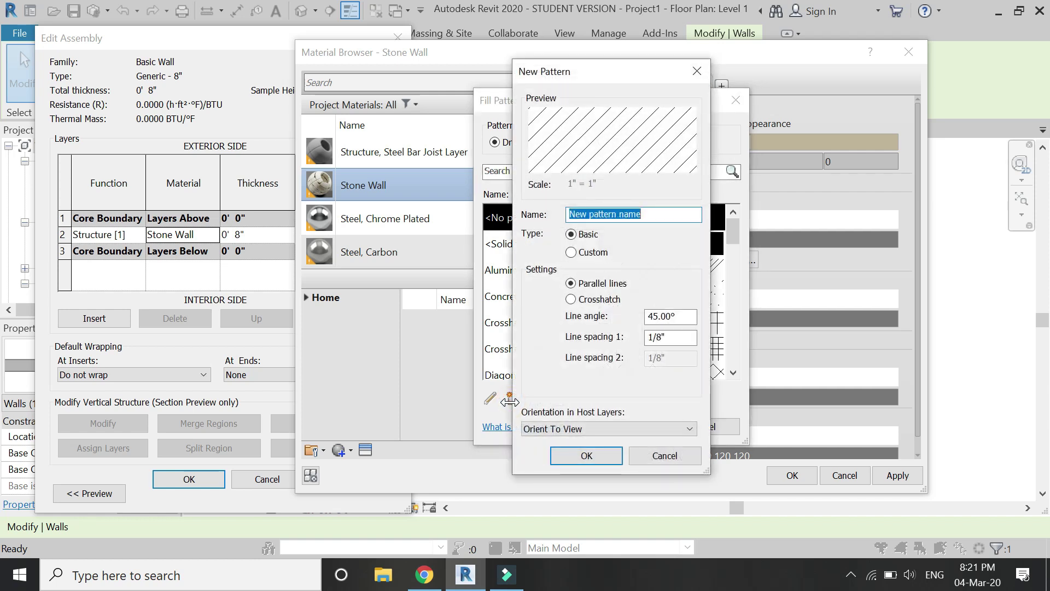
{"action": "left_click", "coordinate": [574, 254]}
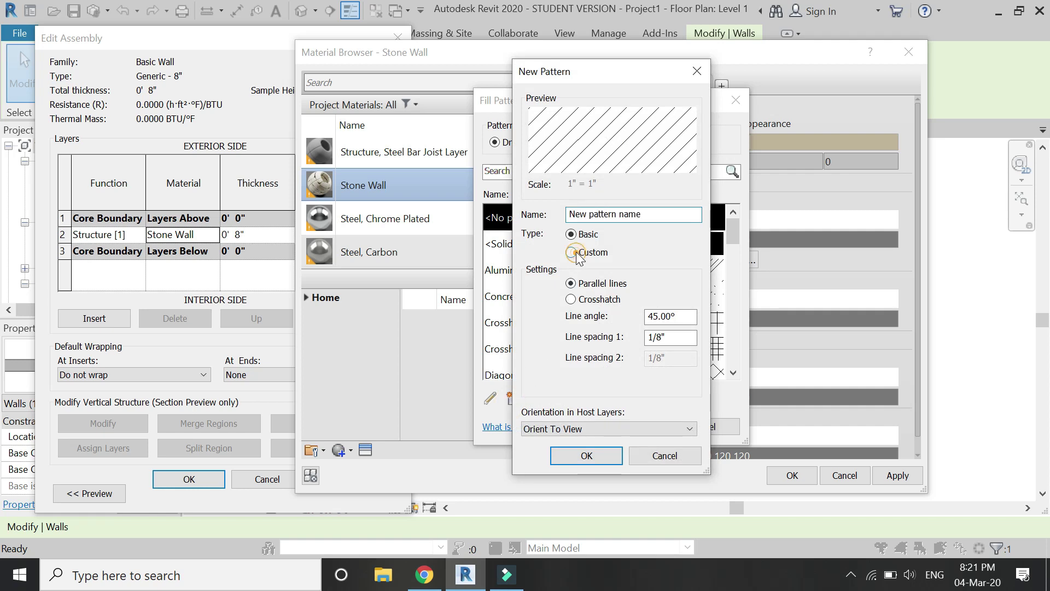
{"action": "left_click", "coordinate": [644, 304]}
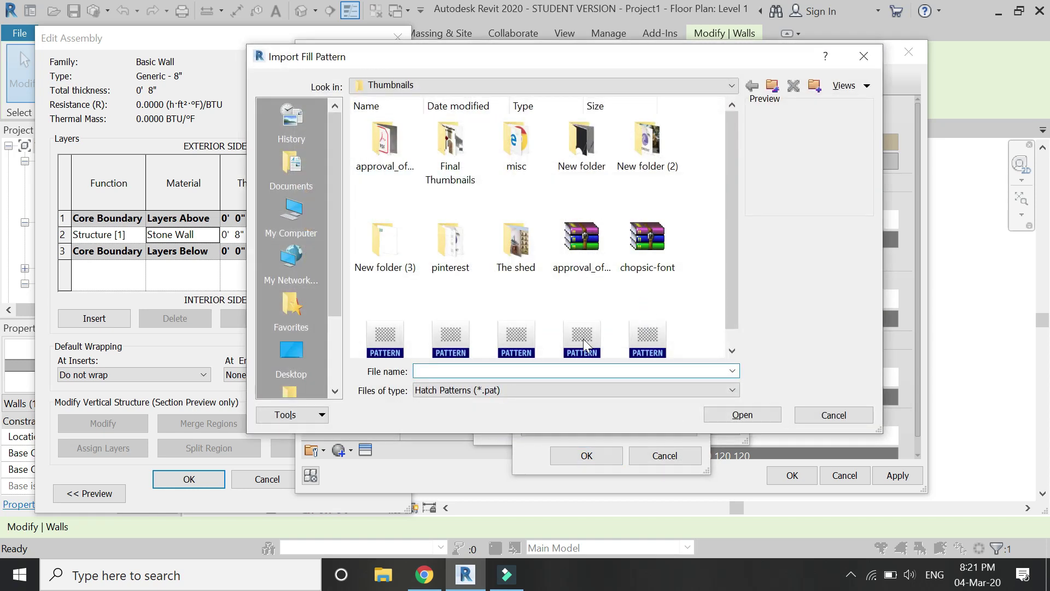
{"action": "scroll", "coordinate": [493, 324], "scroll_direction": "down", "scroll_amount": 1}
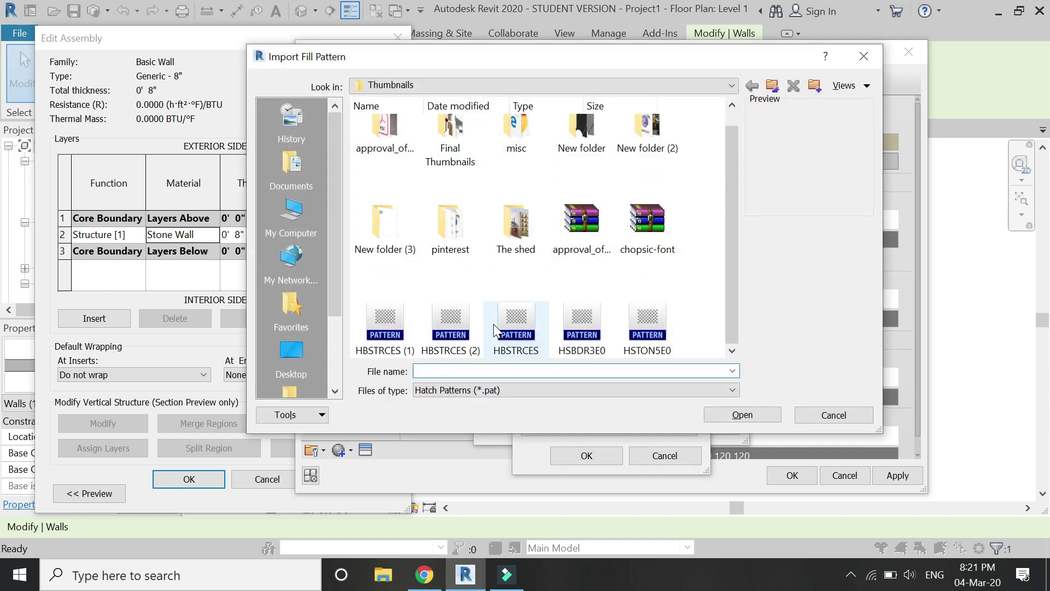
{"action": "left_click", "coordinate": [644, 336]}
{"action": "left_click", "coordinate": [717, 417]}
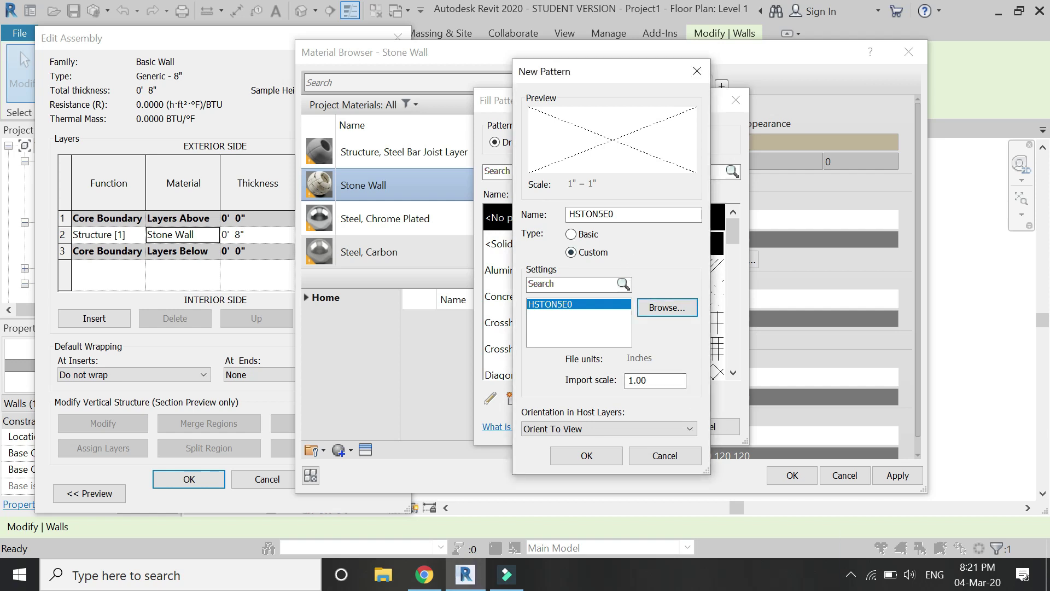
Step: Name the pattern 'Stone wall' and set its import scale to 0.01 after a too-large warning
{"action": "left_click_drag", "start_coordinate": [615, 214], "coordinate": [536, 220]}
{"action": "type", "text": "S"}
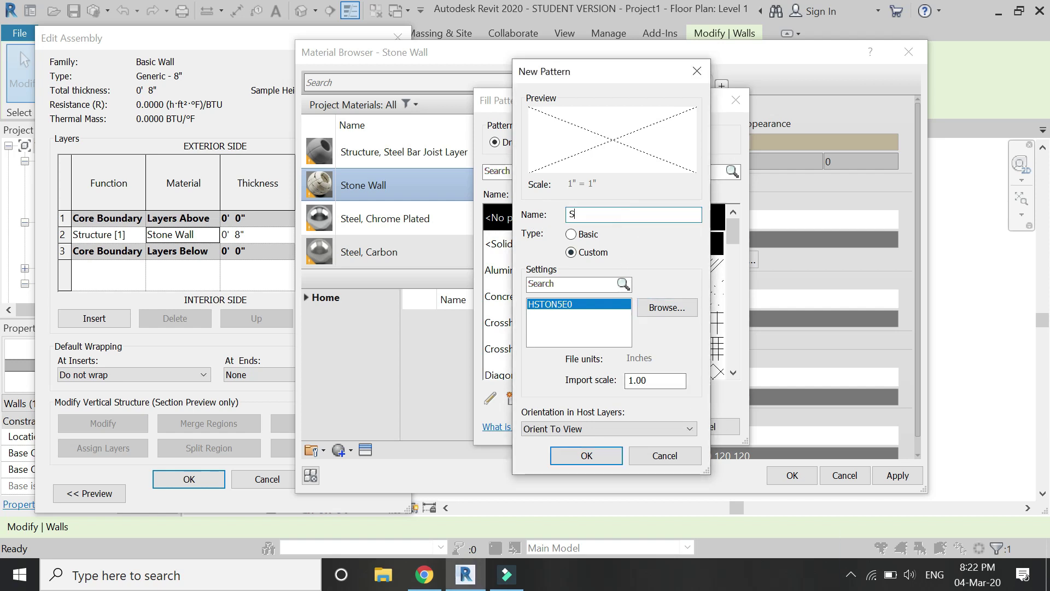
{"action": "type", "text": "tone wall"}
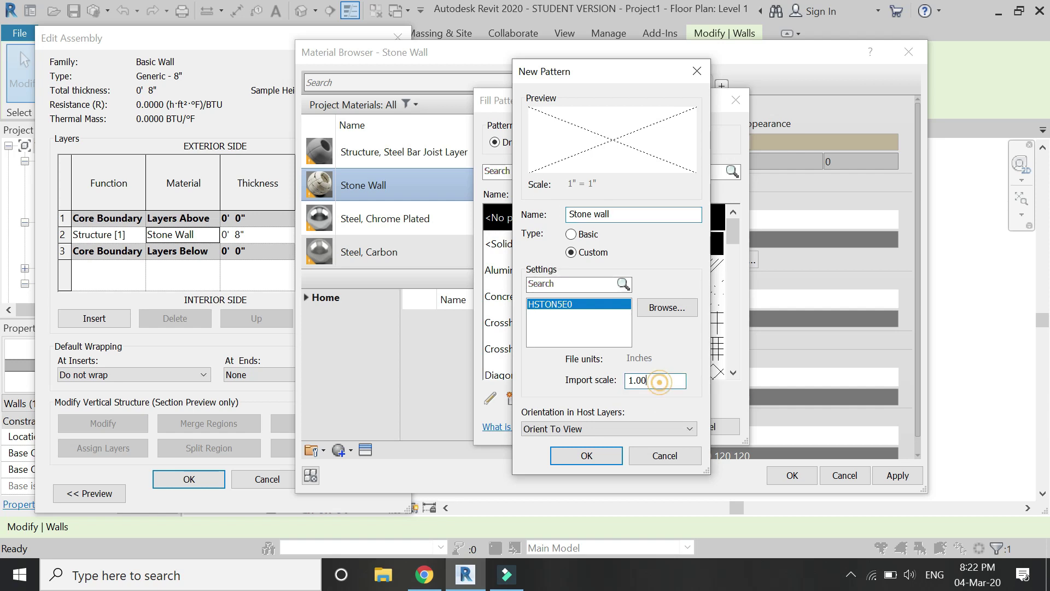
{"action": "double_click", "coordinate": [659, 380]}
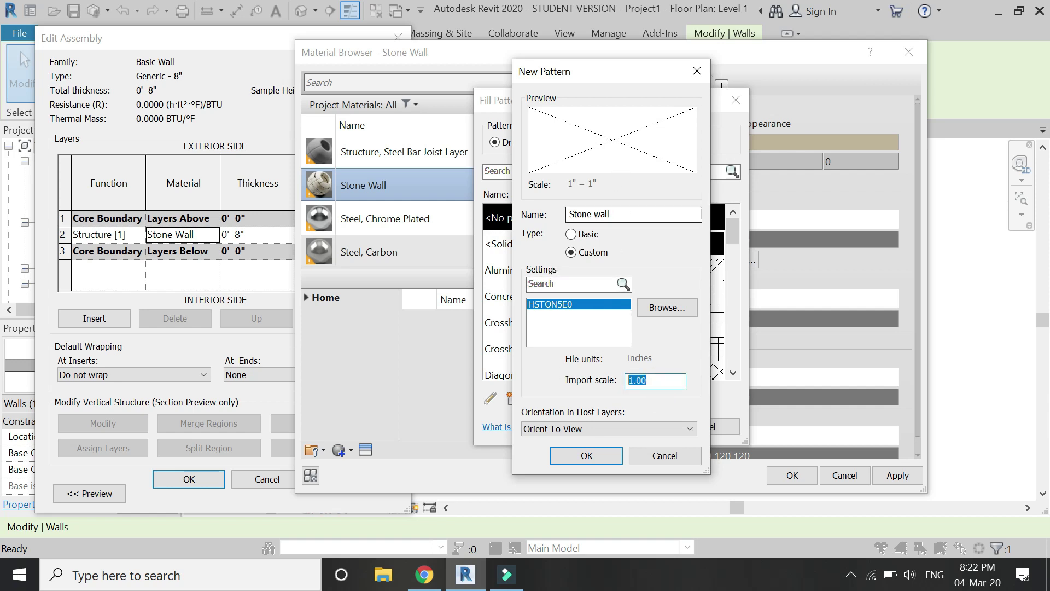
{"action": "type", "text": "0.1"}
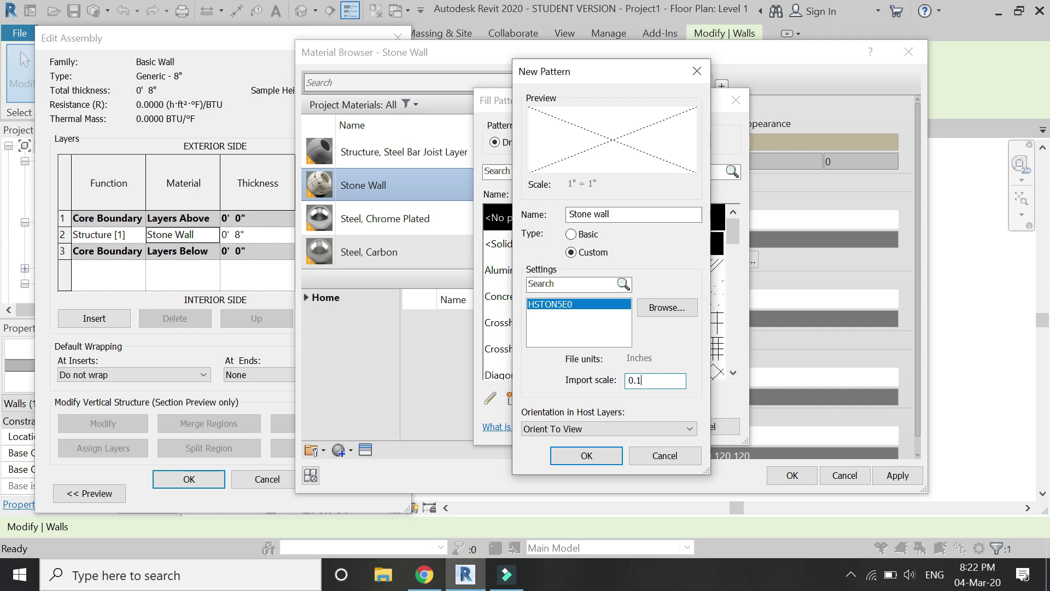
{"action": "key", "text": "Return"}
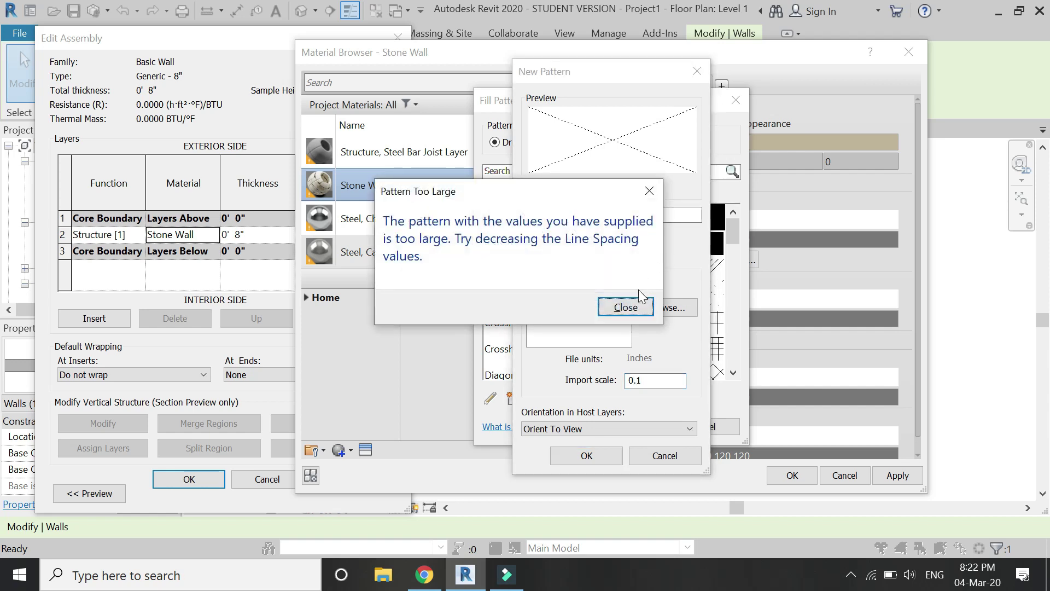
{"action": "left_click", "coordinate": [624, 307]}
{"action": "double_click", "coordinate": [661, 380]}
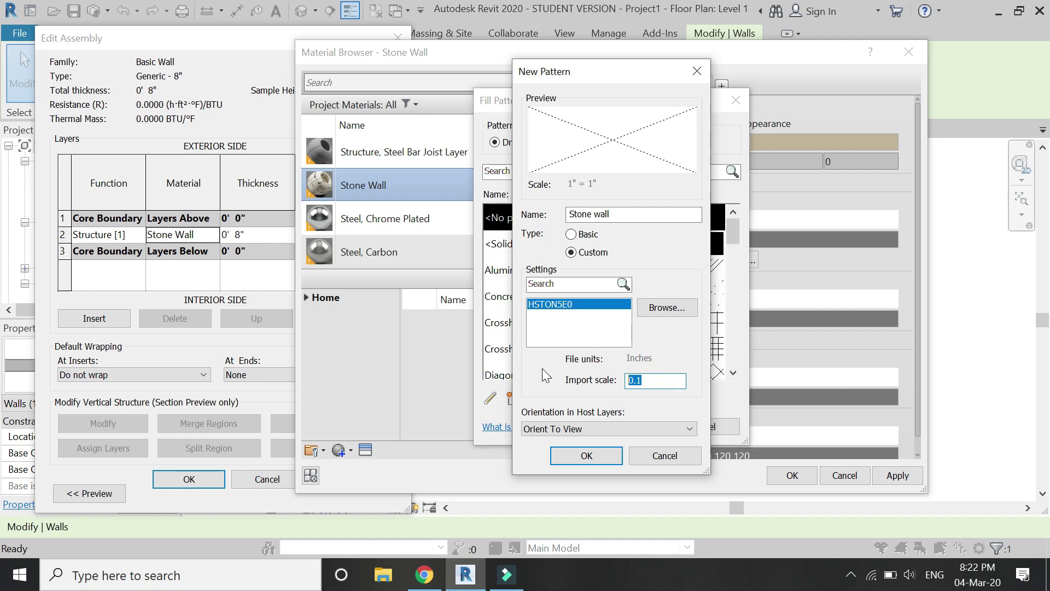
{"action": "type", "text": "0.001"}
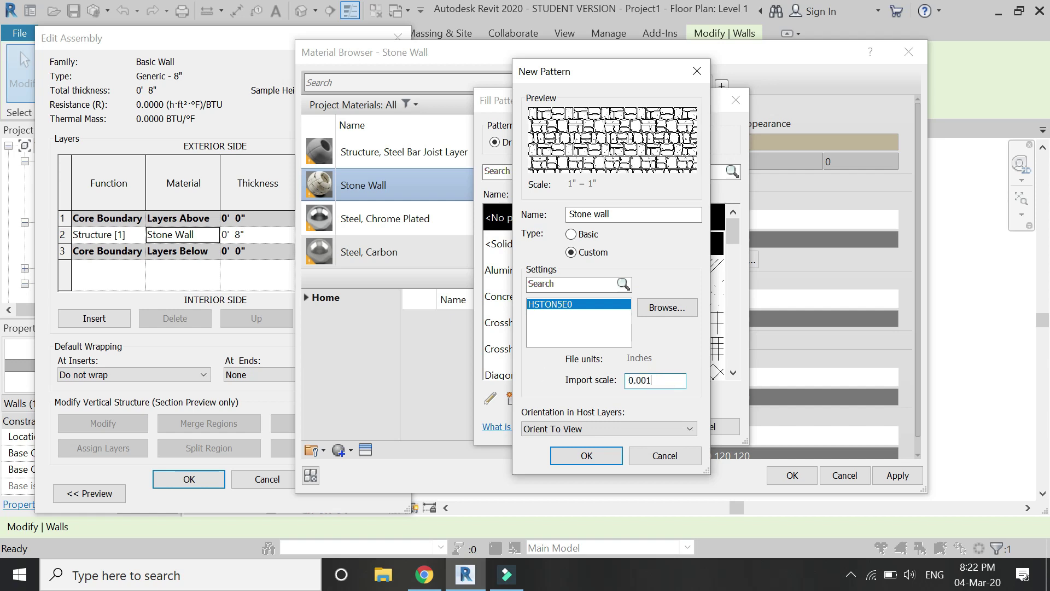
{"action": "left_click", "coordinate": [656, 381]}
{"action": "left_click_drag", "start_coordinate": [651, 380], "coordinate": [641, 380]}
{"action": "type", "text": "1"}
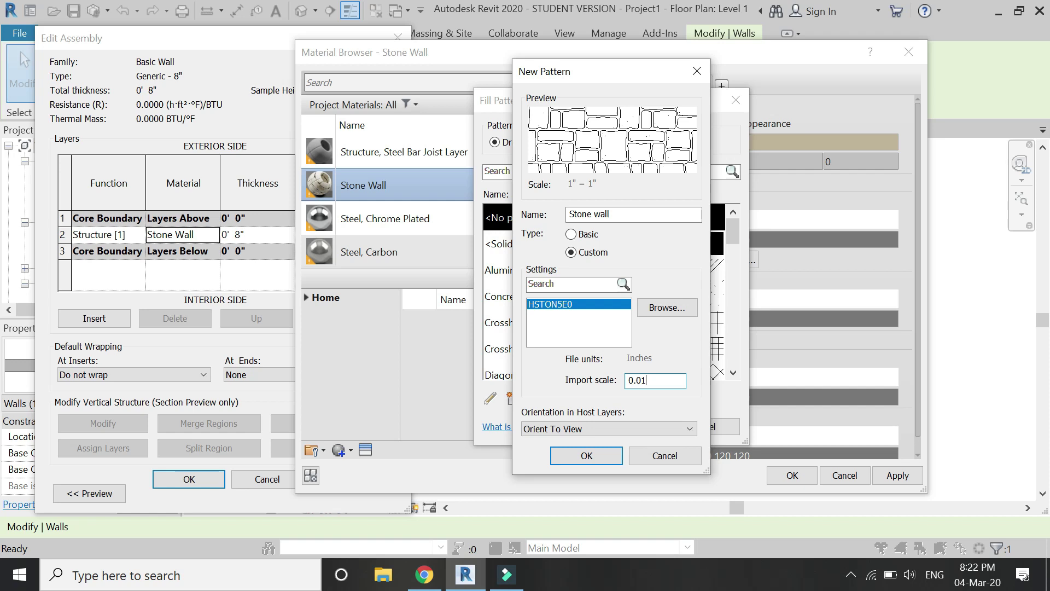
Step: Apply Stone wall as the surface foreground pattern and confirm all wall dialogs
{"action": "left_click", "coordinate": [579, 458]}
{"action": "left_click", "coordinate": [625, 427]}
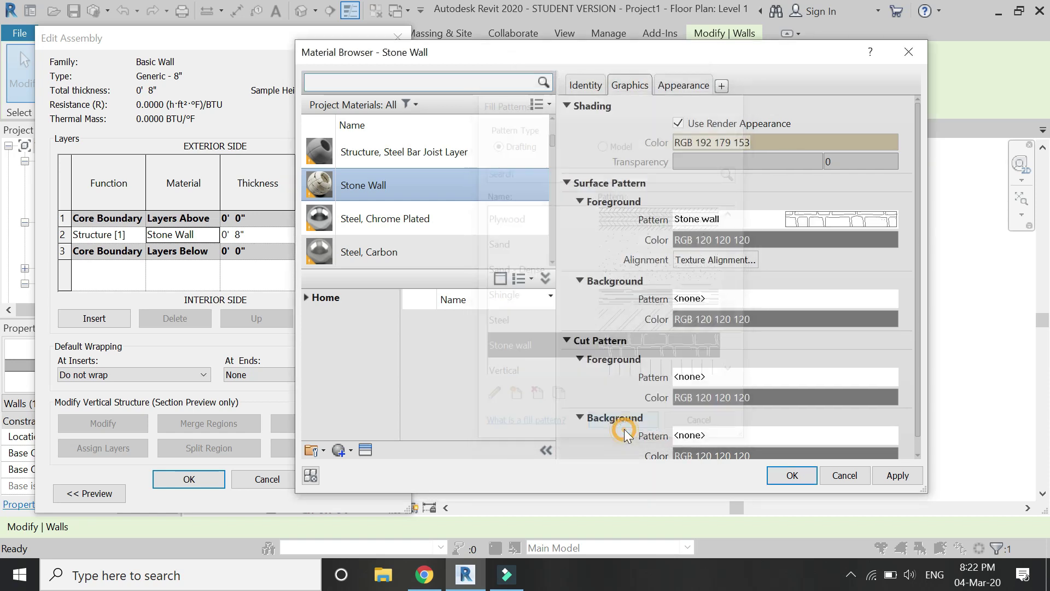
{"action": "left_click", "coordinate": [790, 475]}
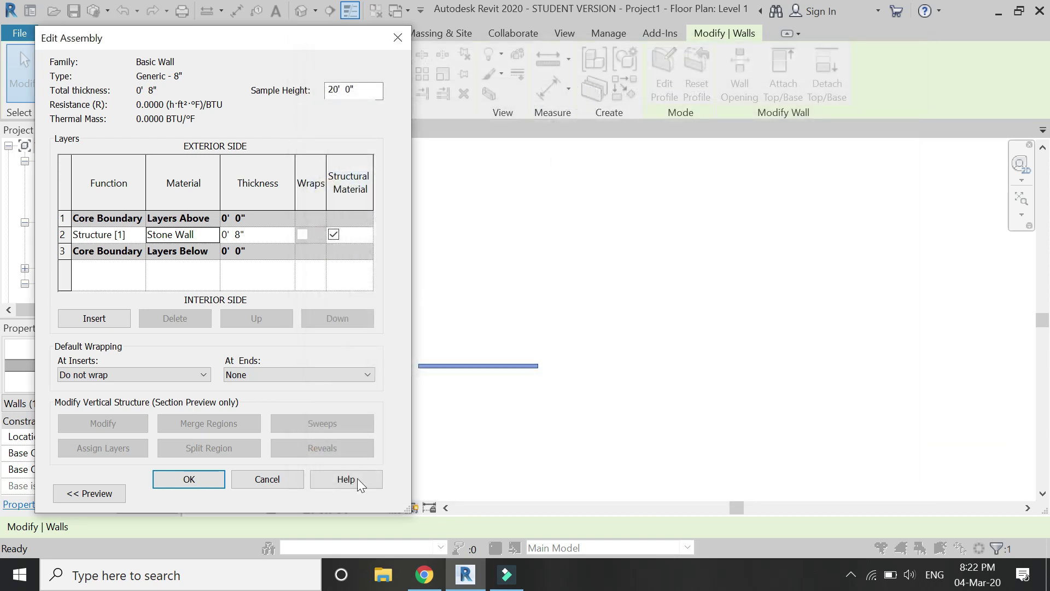
{"action": "left_click", "coordinate": [215, 477]}
{"action": "left_click", "coordinate": [198, 493]}
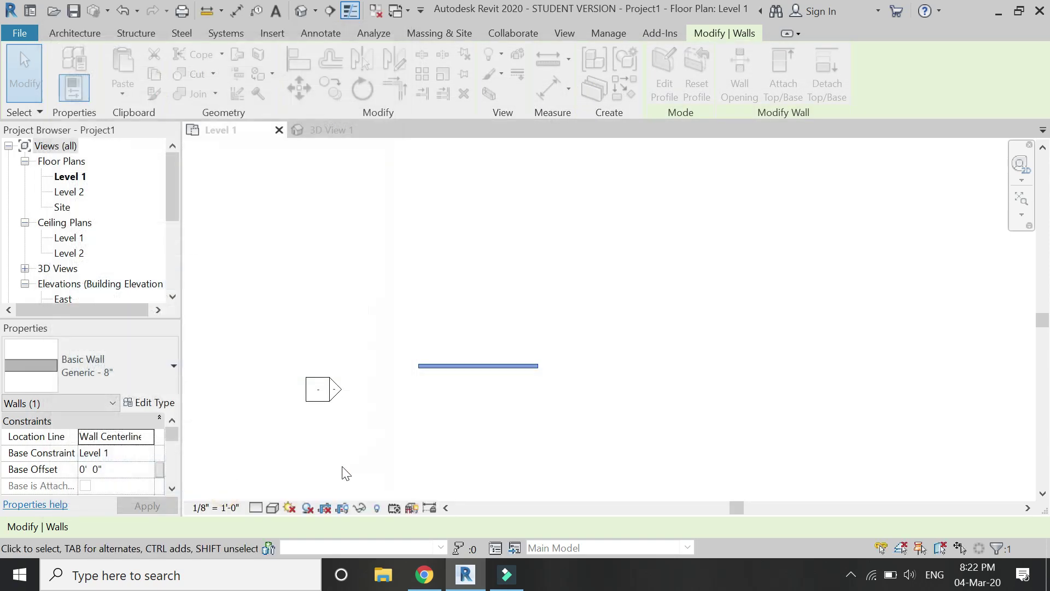
{"action": "left_click", "coordinate": [375, 441]}
Step: Zoom in on the stone-patterned wall in 3D View 1
{"action": "left_click", "coordinate": [317, 129]}
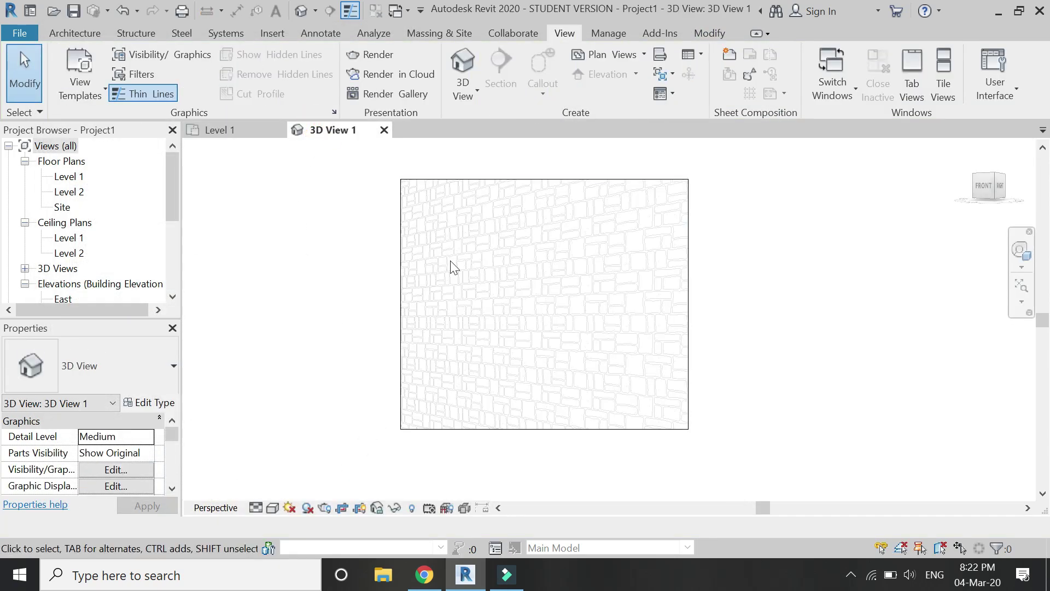
{"action": "scroll", "coordinate": [574, 330], "scroll_direction": "up", "scroll_amount": 3}
{"action": "scroll", "coordinate": [579, 286], "scroll_direction": "up", "scroll_amount": 2}
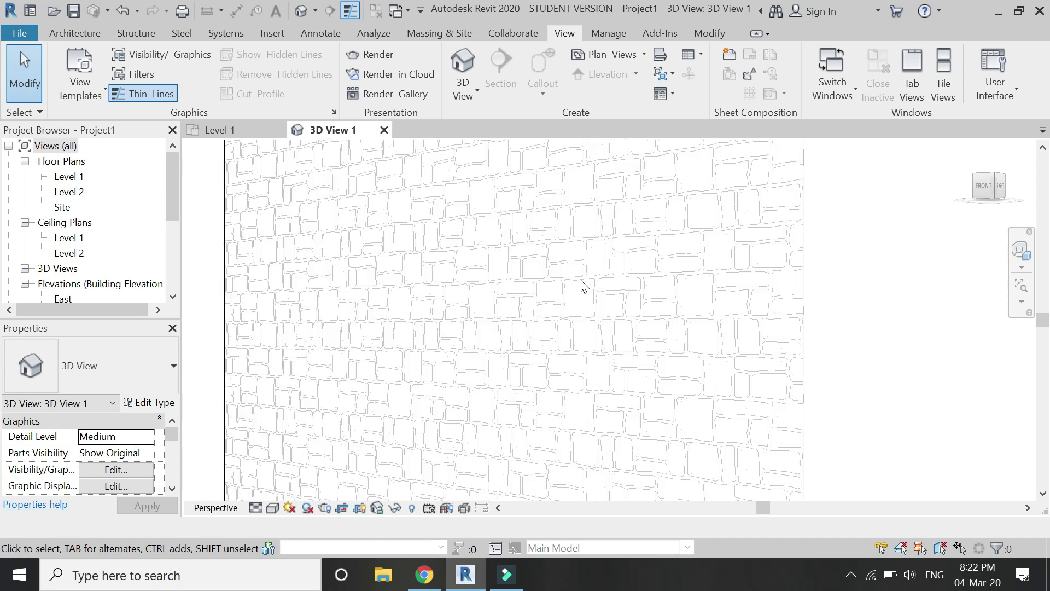
{"action": "scroll", "coordinate": [574, 342], "scroll_direction": "down", "scroll_amount": 3}
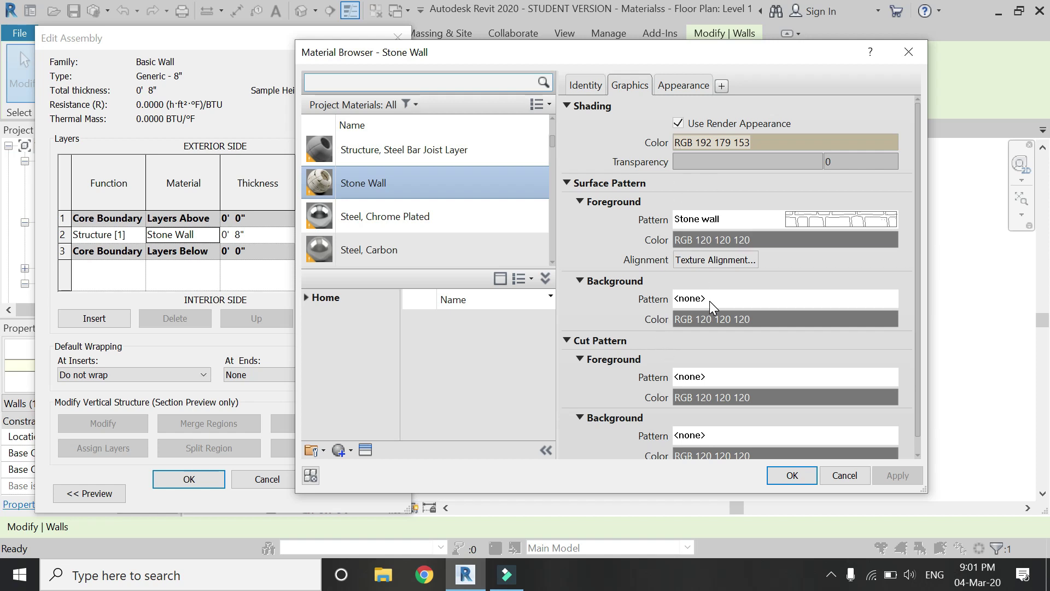
Step: Change the Stone Wall foreground pattern colour to black (RGB 0 0 0) and view its Identity data
{"action": "scroll", "coordinate": [656, 388], "scroll_direction": "down", "scroll_amount": 1}
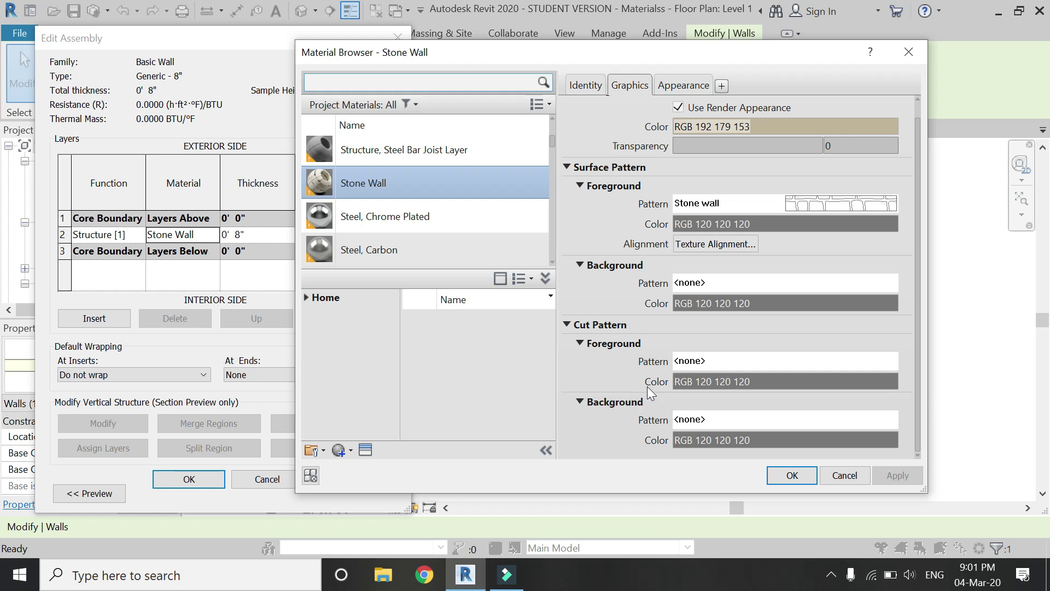
{"action": "left_click", "coordinate": [707, 222]}
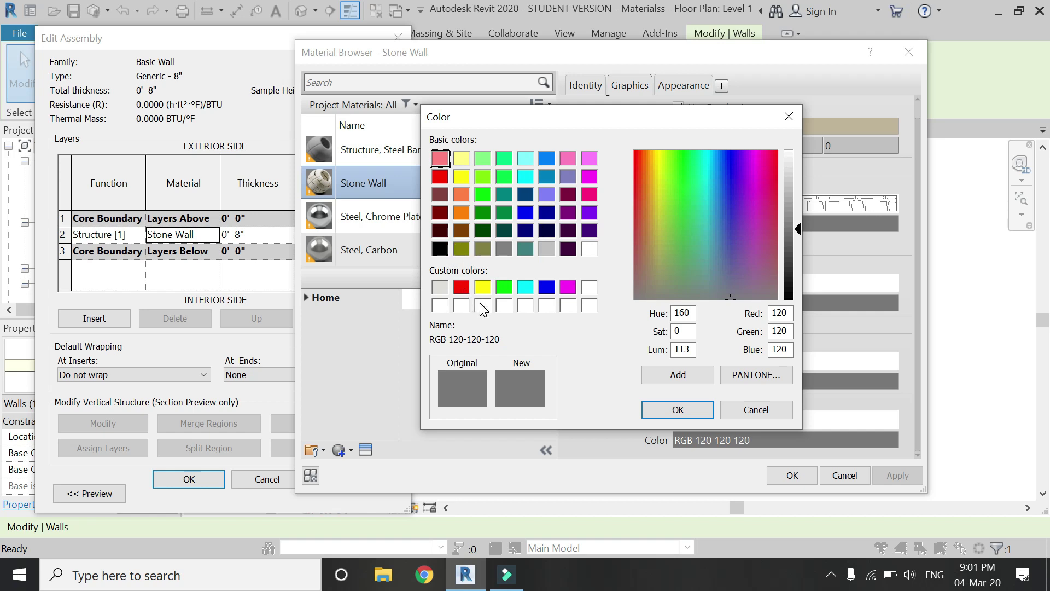
{"action": "left_click", "coordinate": [440, 288]}
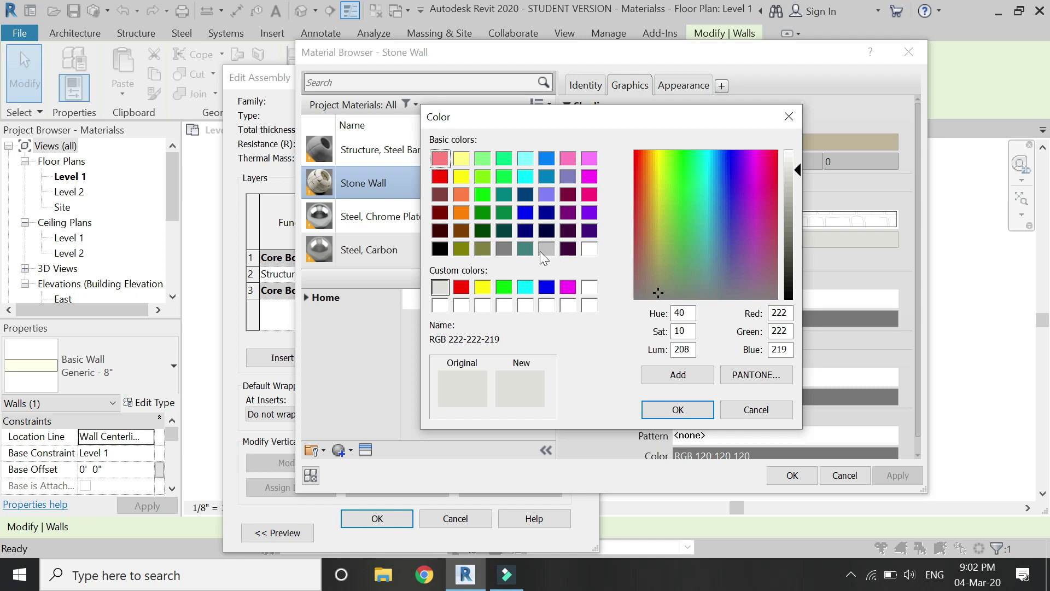
{"action": "left_click", "coordinate": [440, 249]}
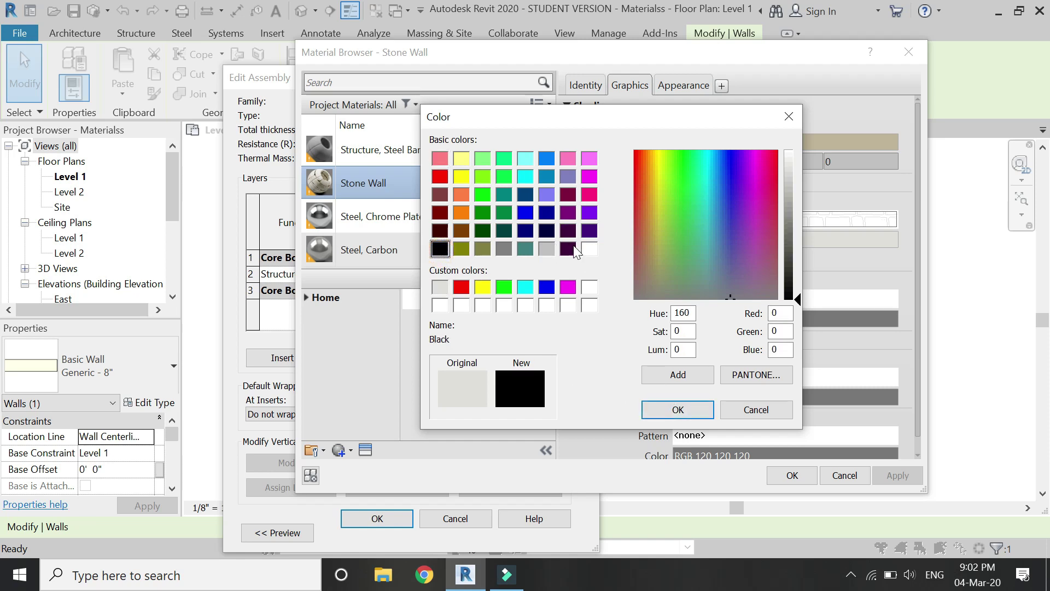
{"action": "left_click", "coordinate": [693, 415]}
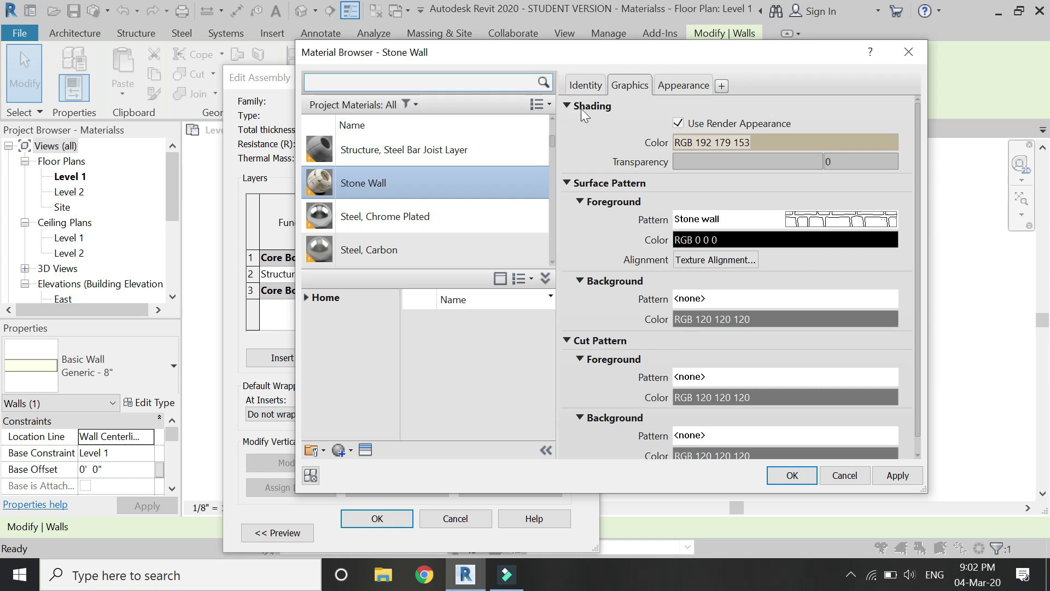
{"action": "scroll", "coordinate": [618, 326], "scroll_direction": "down", "scroll_amount": 1}
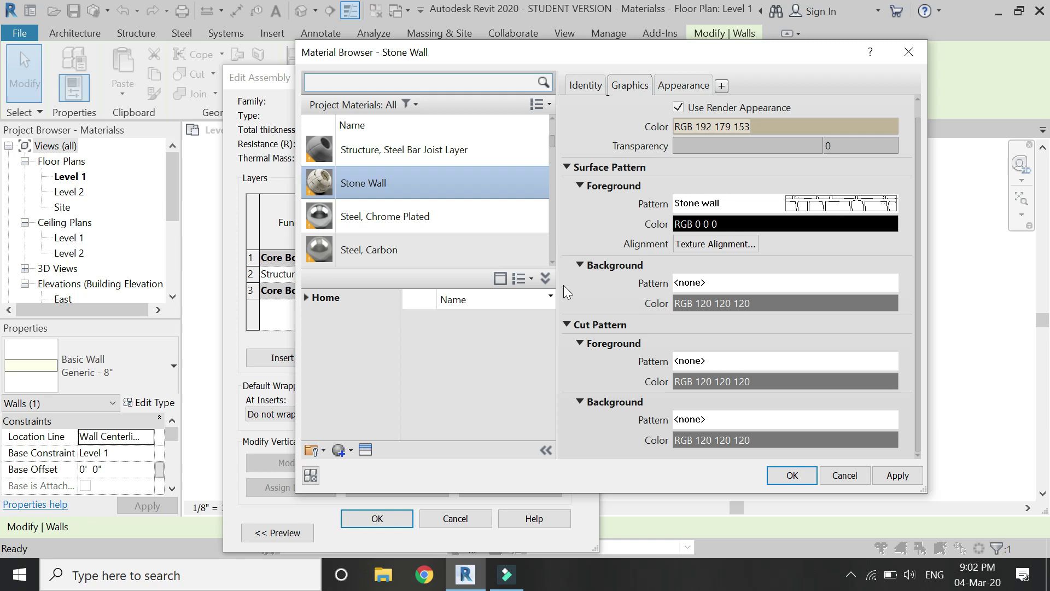
{"action": "left_click", "coordinate": [578, 87]}
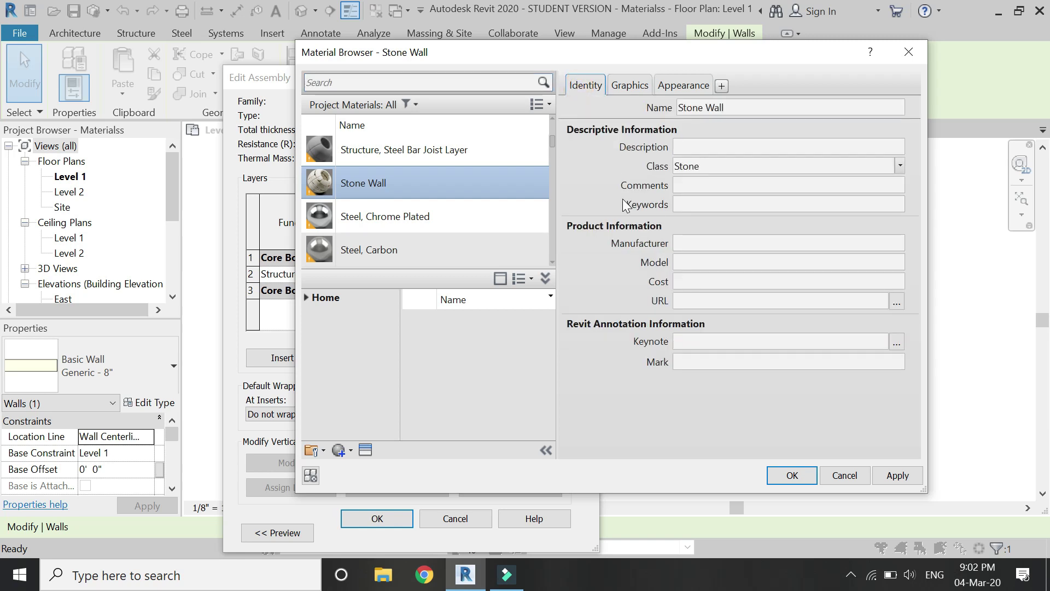
Step: Enter 'Sandstone' as the Stone Wall material description
{"action": "left_click", "coordinate": [695, 152]}
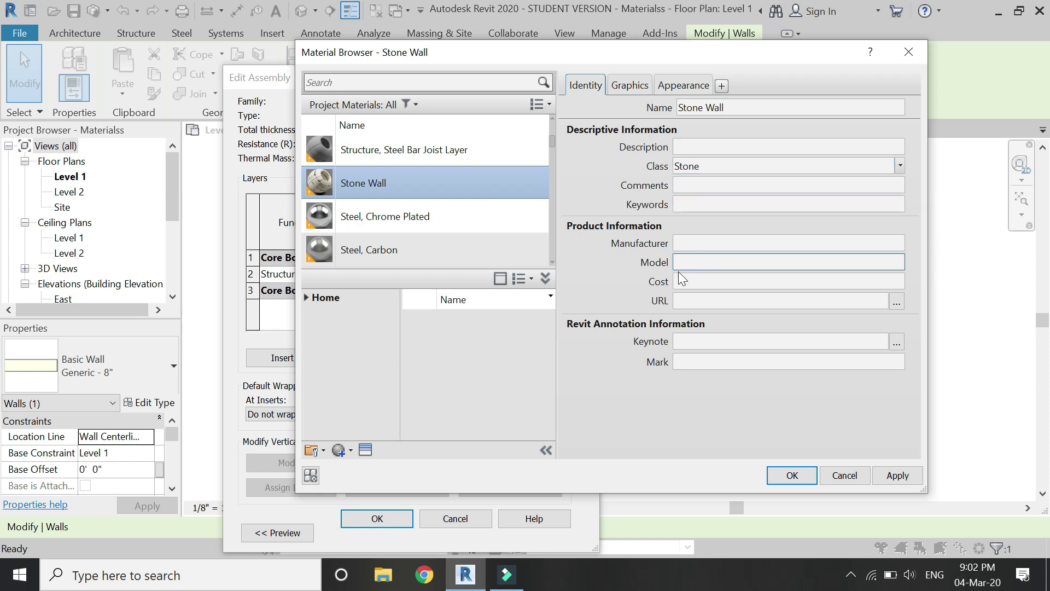
{"action": "left_click", "coordinate": [688, 147]}
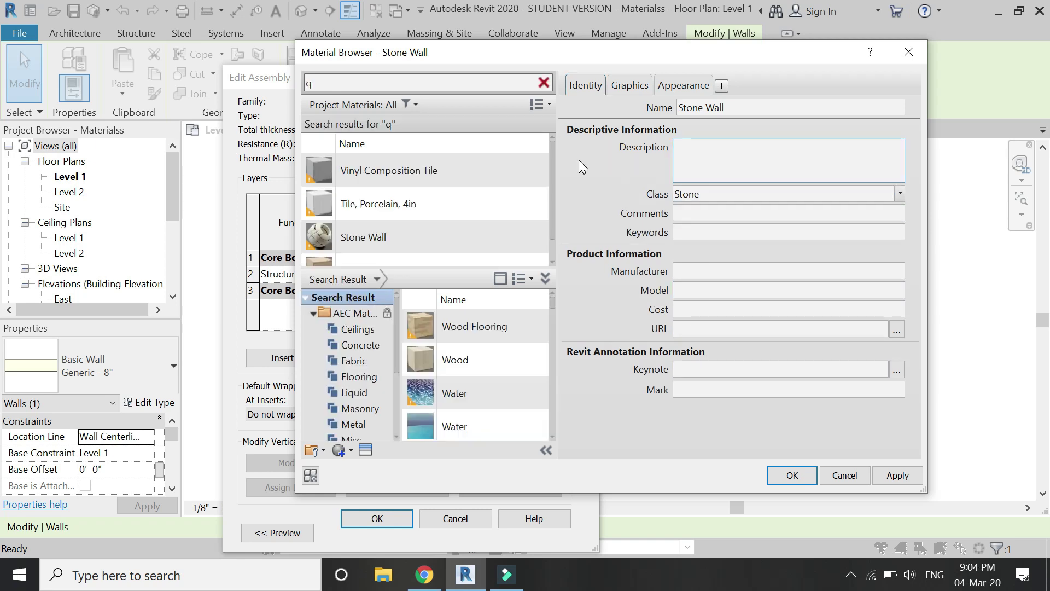
{"action": "type", "text": "Sandstone"}
{"action": "left_click", "coordinate": [688, 214]}
{"action": "left_click", "coordinate": [691, 230]}
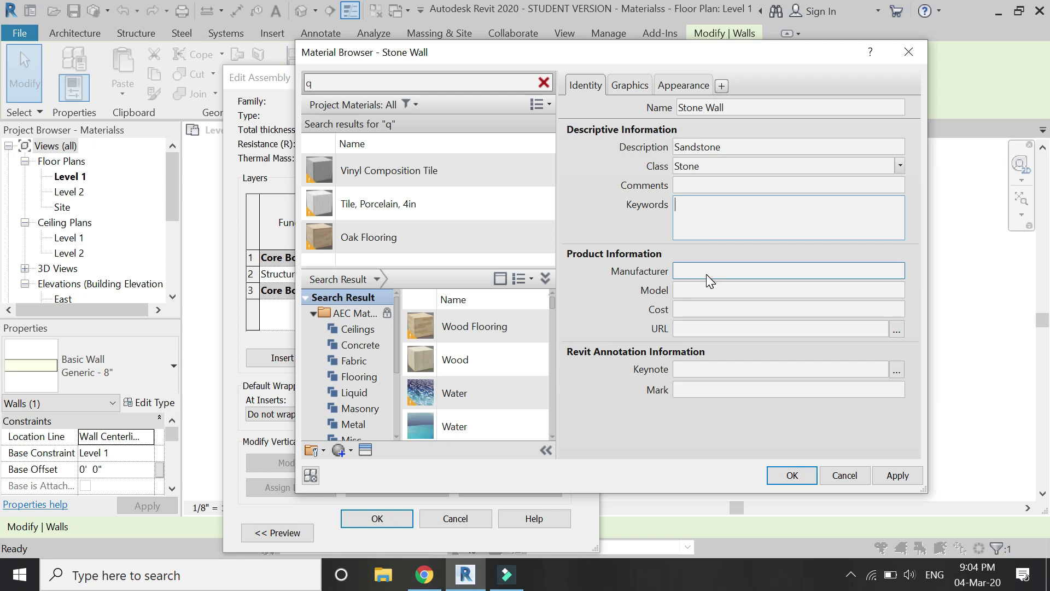
Step: Fill in the manufacturer name, model 'Stone - A51' and cost PKR 60/sq. ft., then review appearance
{"action": "left_click", "coordinate": [709, 280]}
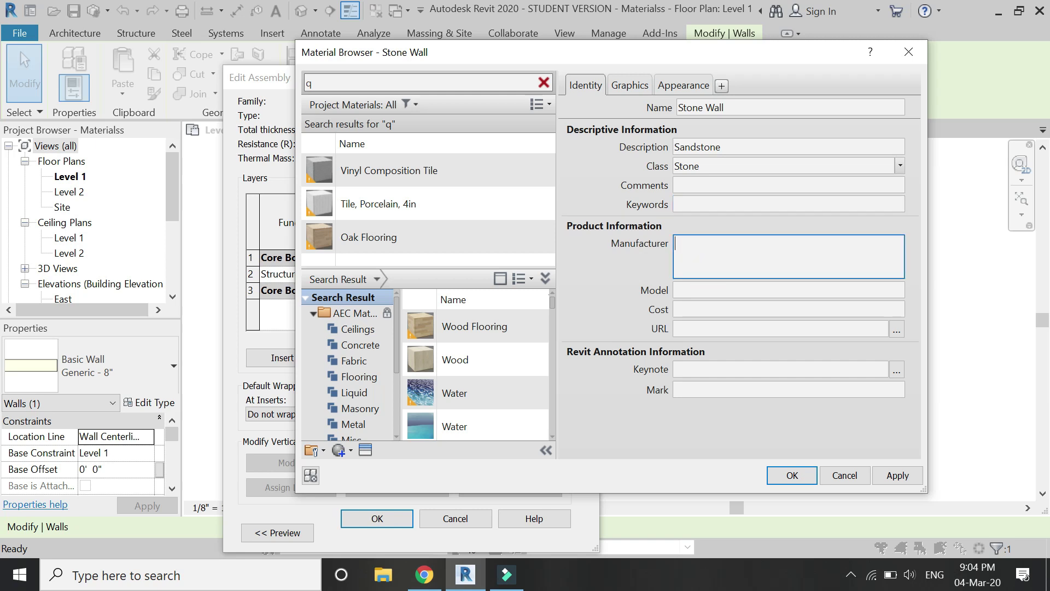
{"action": "type", "text": "Haqeeq Marbles"}
{"action": "left_click", "coordinate": [727, 294]}
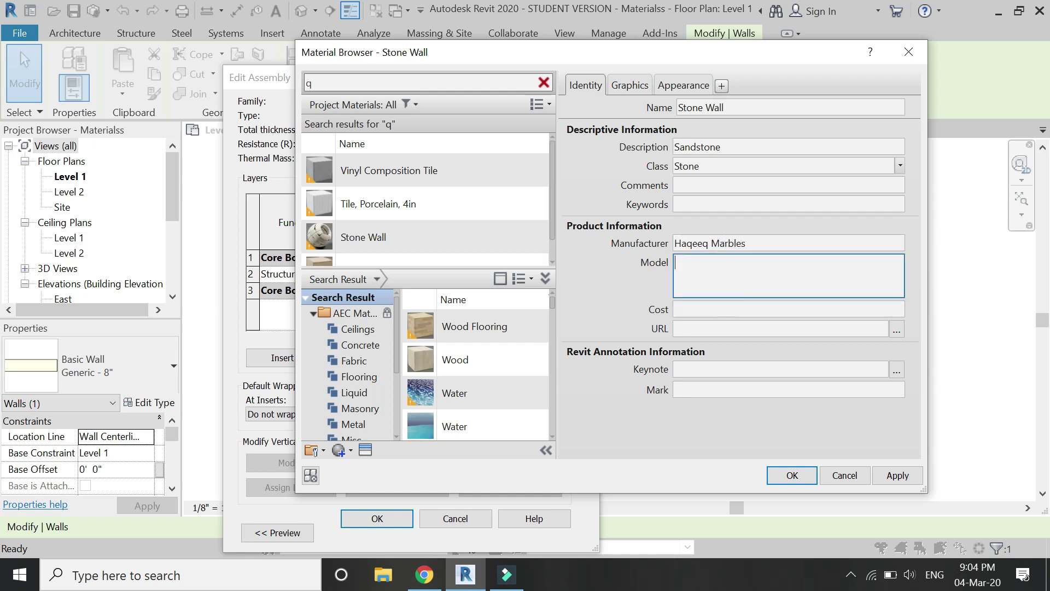
{"action": "type", "text": "Stone - A51"}
{"action": "left_click", "coordinate": [722, 304]}
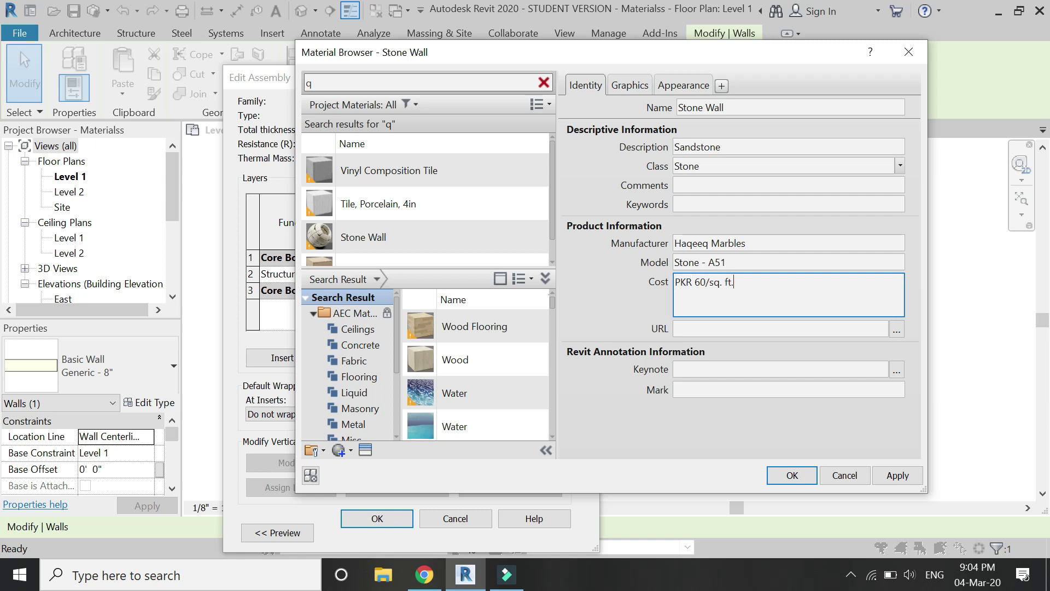
{"action": "scroll", "coordinate": [448, 276], "scroll_direction": "down", "scroll_amount": 1}
{"action": "left_click", "coordinate": [717, 328]}
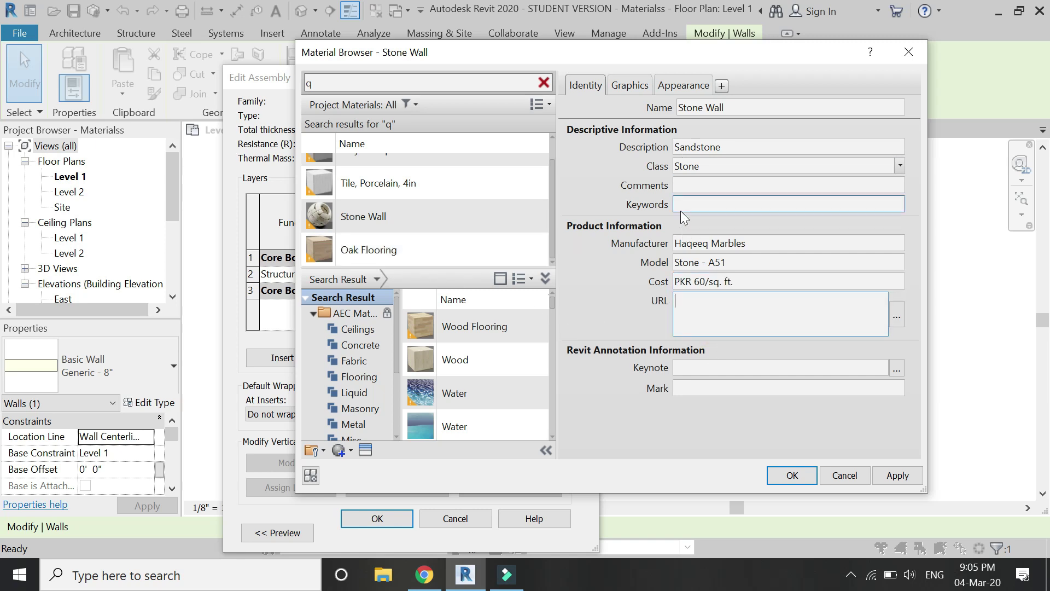
{"action": "left_click", "coordinate": [615, 86]}
{"action": "left_click", "coordinate": [680, 90]}
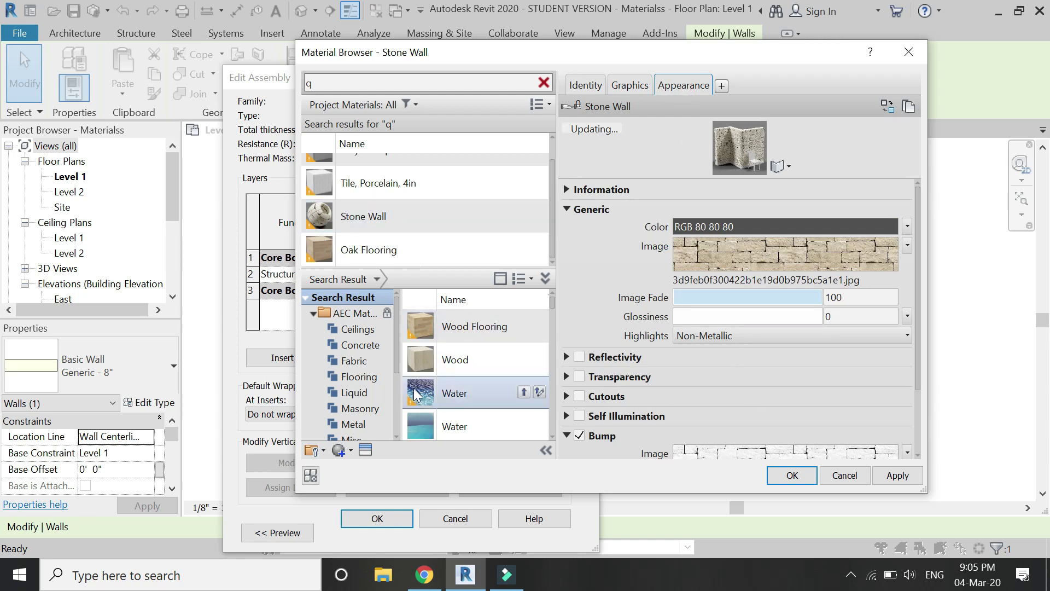
Step: Browse the Autodesk Physical Assets library without choosing, then accept Stone Wall as the structure layer material
{"action": "left_click", "coordinate": [365, 450]}
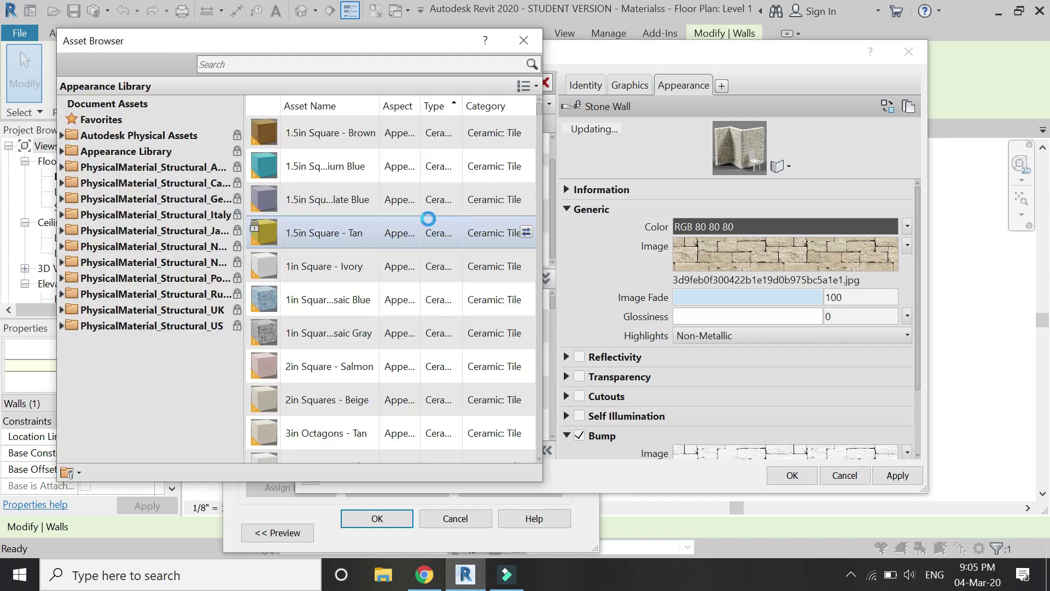
{"action": "scroll", "coordinate": [363, 169], "scroll_direction": "down", "scroll_amount": 5}
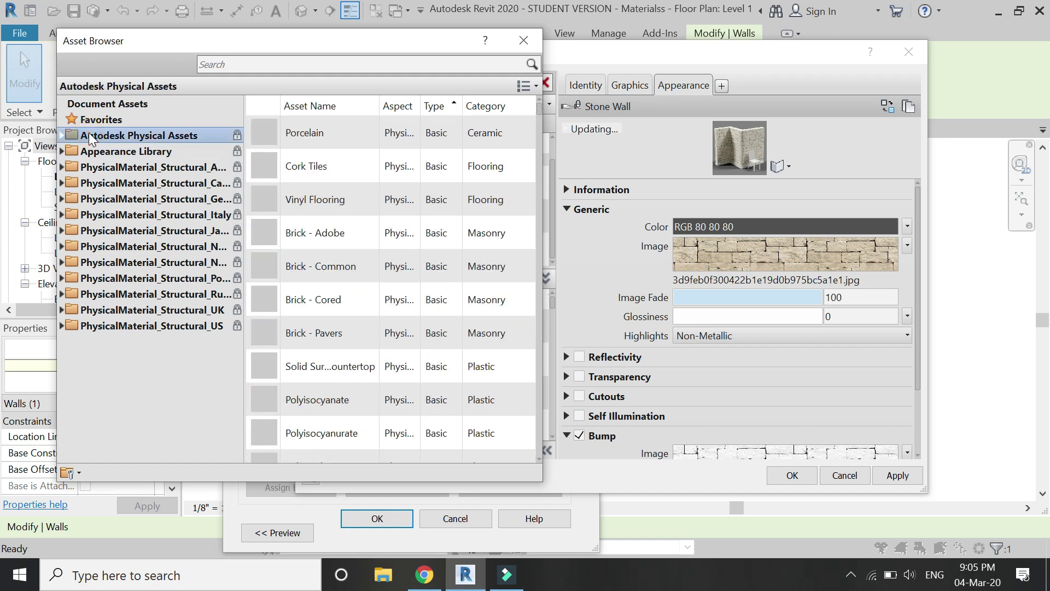
{"action": "left_click", "coordinate": [62, 136]}
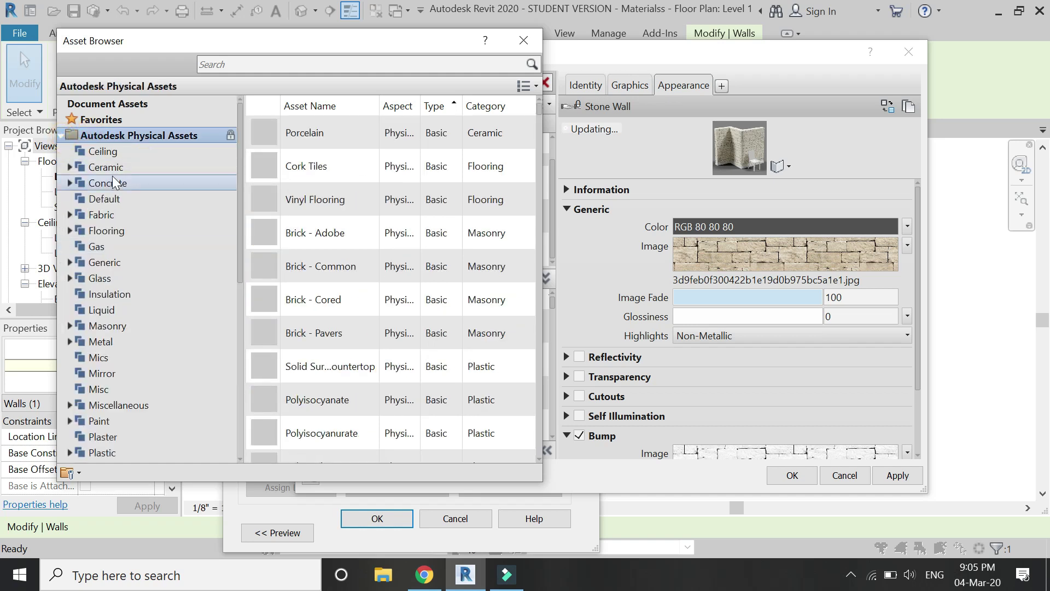
{"action": "scroll", "coordinate": [134, 311], "scroll_direction": "down", "scroll_amount": 6}
{"action": "scroll", "coordinate": [129, 298], "scroll_direction": "down", "scroll_amount": 1}
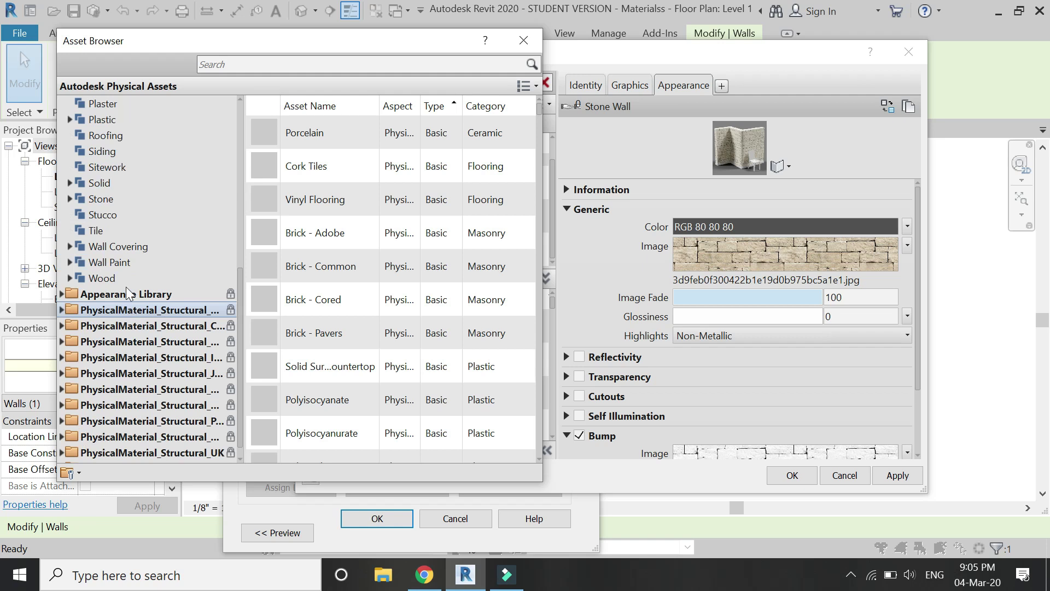
{"action": "scroll", "coordinate": [119, 241], "scroll_direction": "up", "scroll_amount": 7}
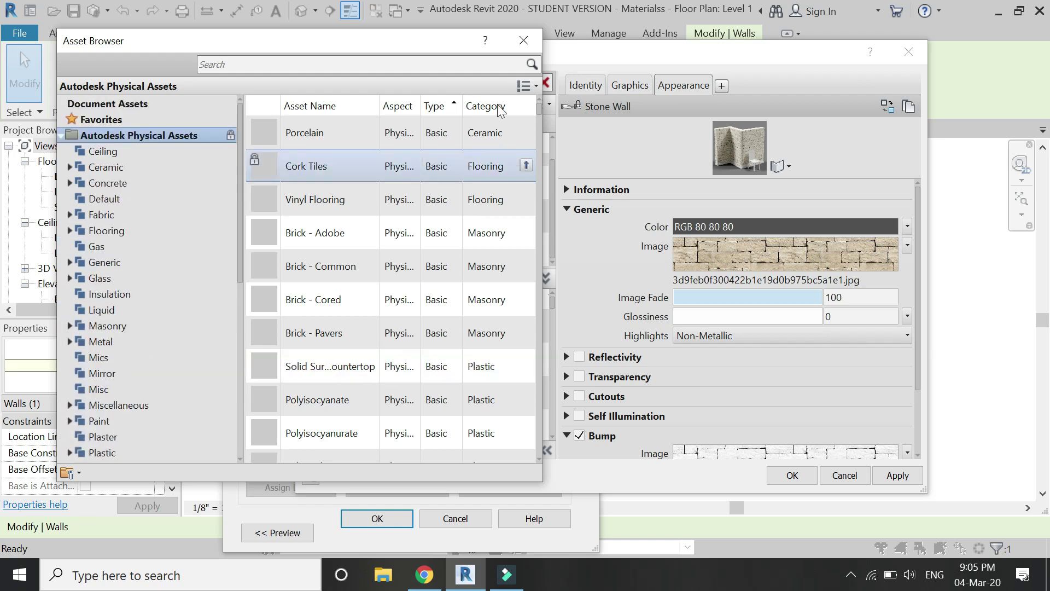
{"action": "left_click", "coordinate": [516, 46]}
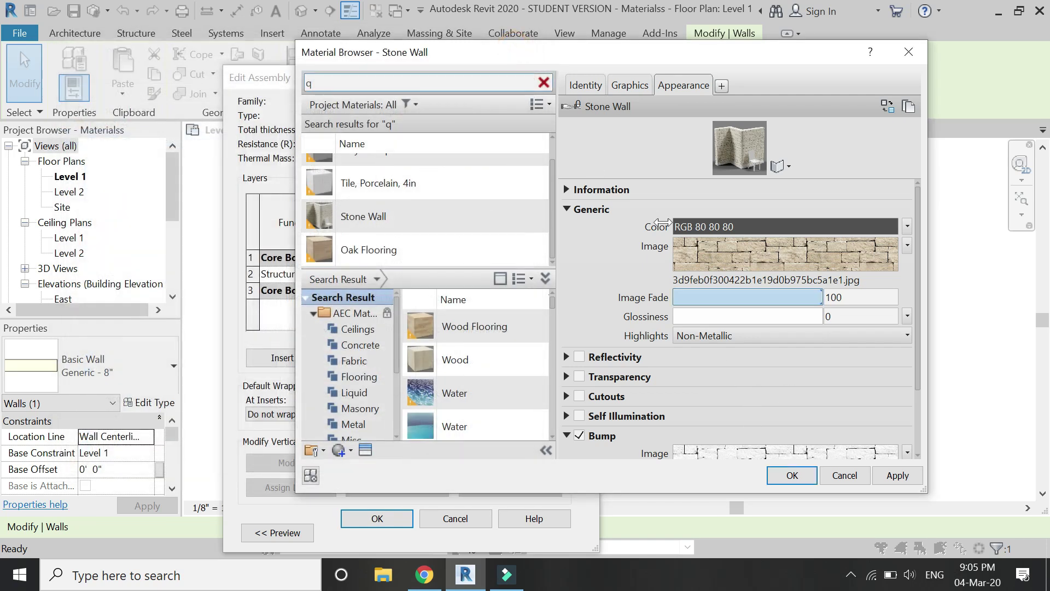
{"action": "left_click", "coordinate": [809, 476]}
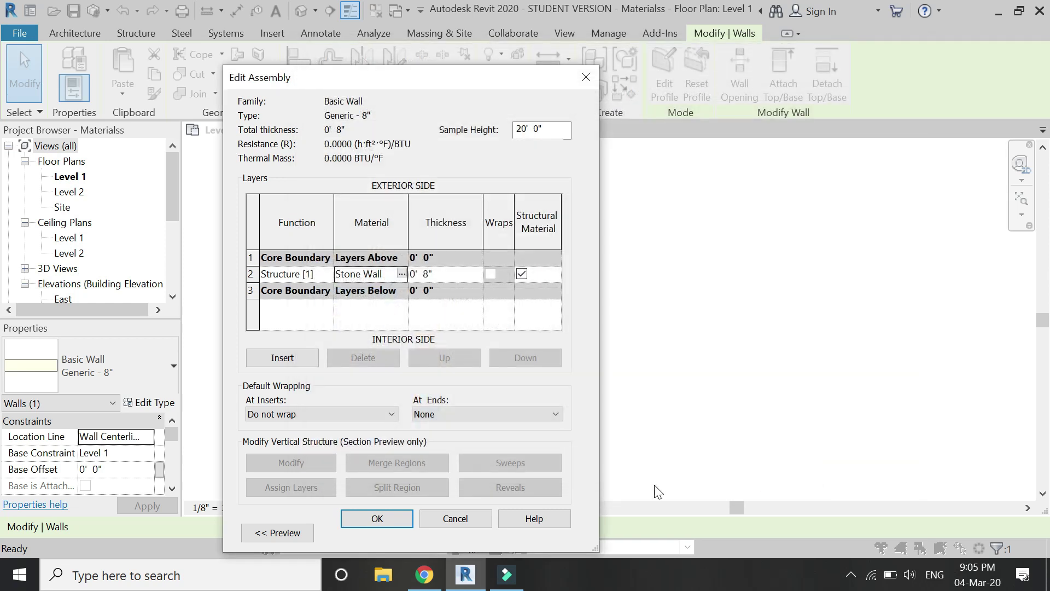
Step: Confirm Edit Assembly and Type Properties, check the stone wall in 3D View 1, then return to Level 1
{"action": "left_click", "coordinate": [394, 522]}
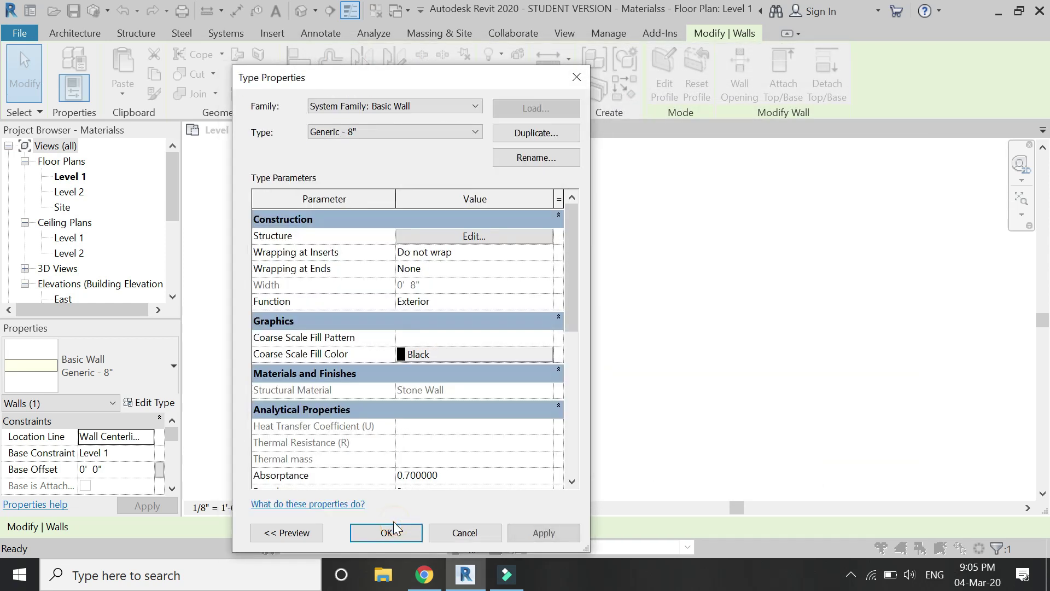
{"action": "left_click", "coordinate": [402, 402]}
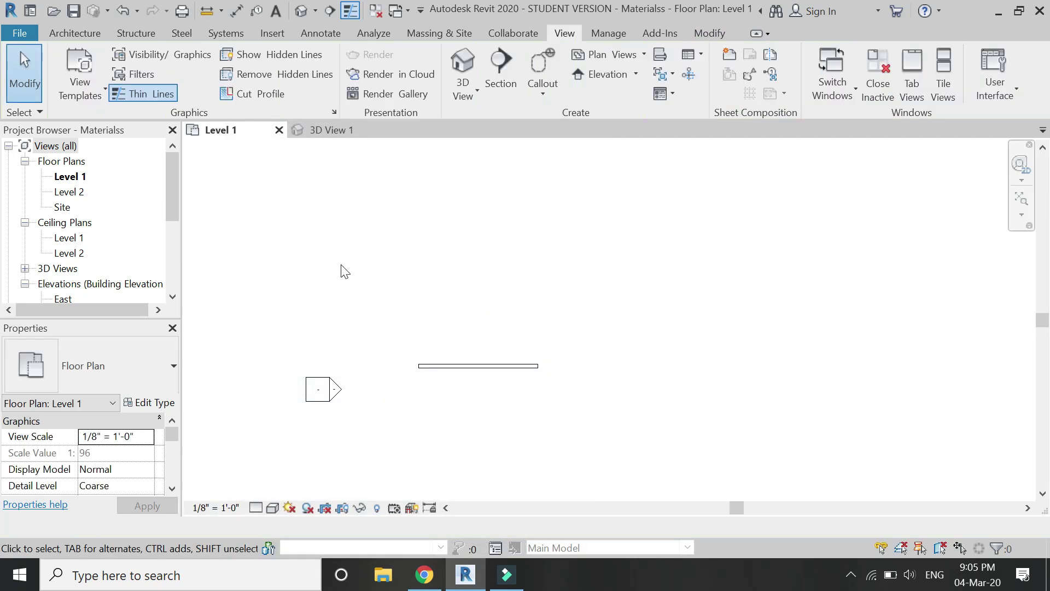
{"action": "left_click", "coordinate": [328, 127]}
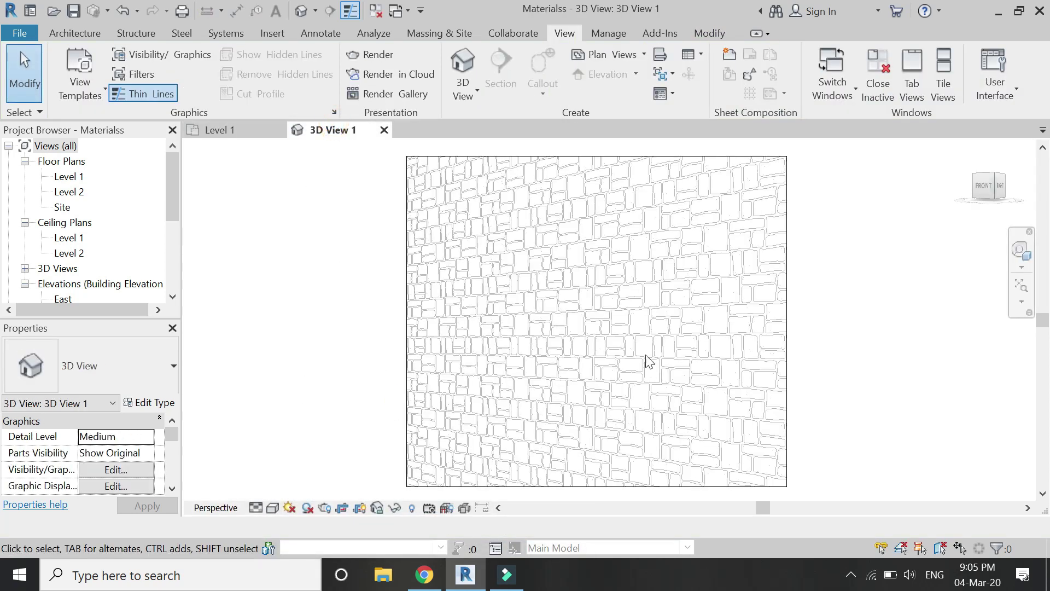
{"action": "left_click", "coordinate": [198, 130]}
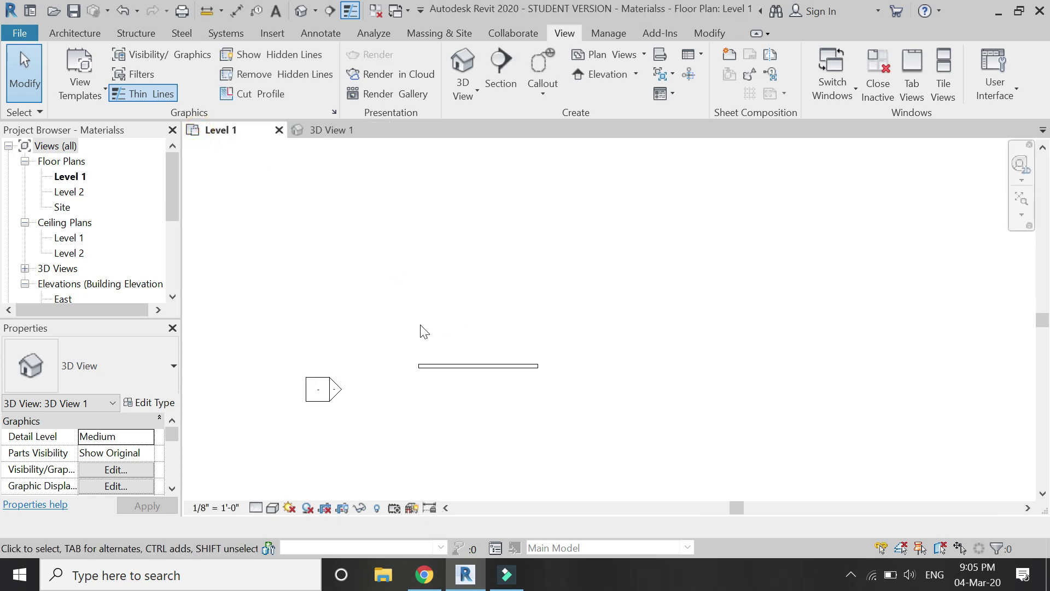
Step: Draw a Generic - 6" wall to the right of the existing wall on Level 1
{"action": "left_click", "coordinate": [82, 34]}
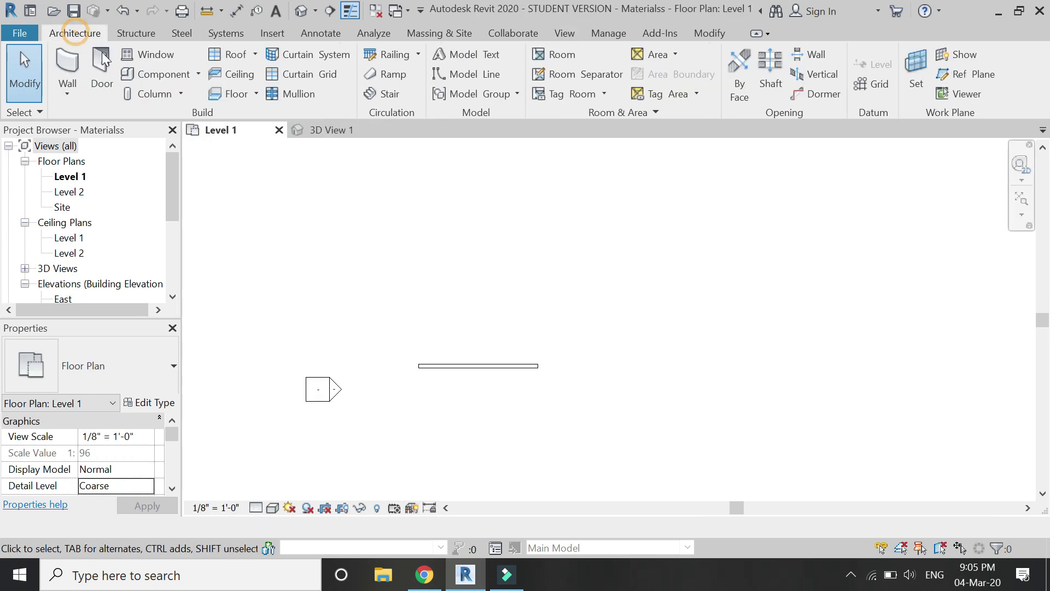
{"action": "left_click", "coordinate": [74, 60]}
{"action": "left_click", "coordinate": [125, 358]}
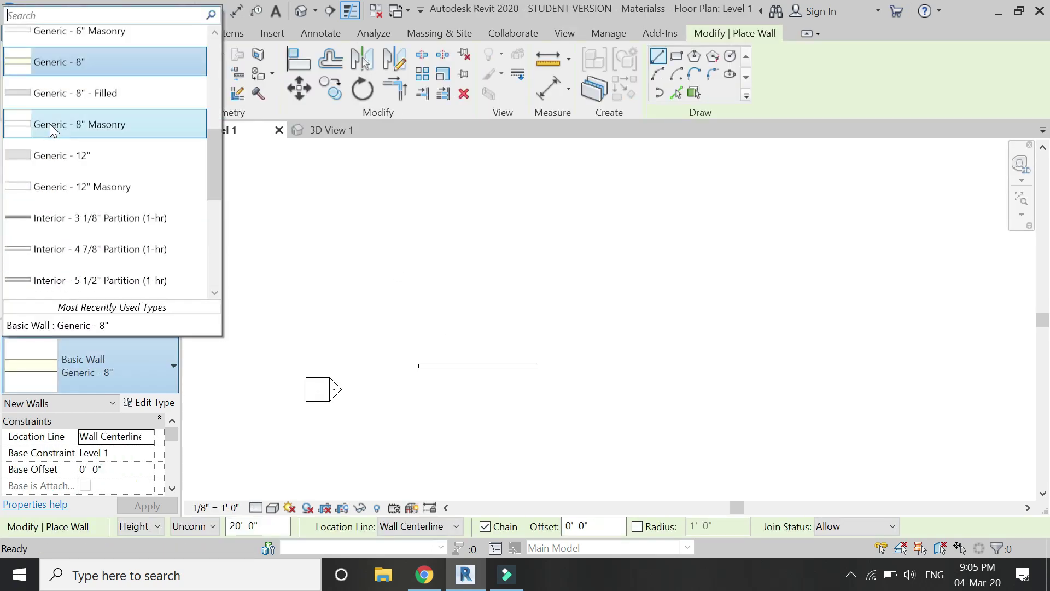
{"action": "left_click", "coordinate": [71, 129]}
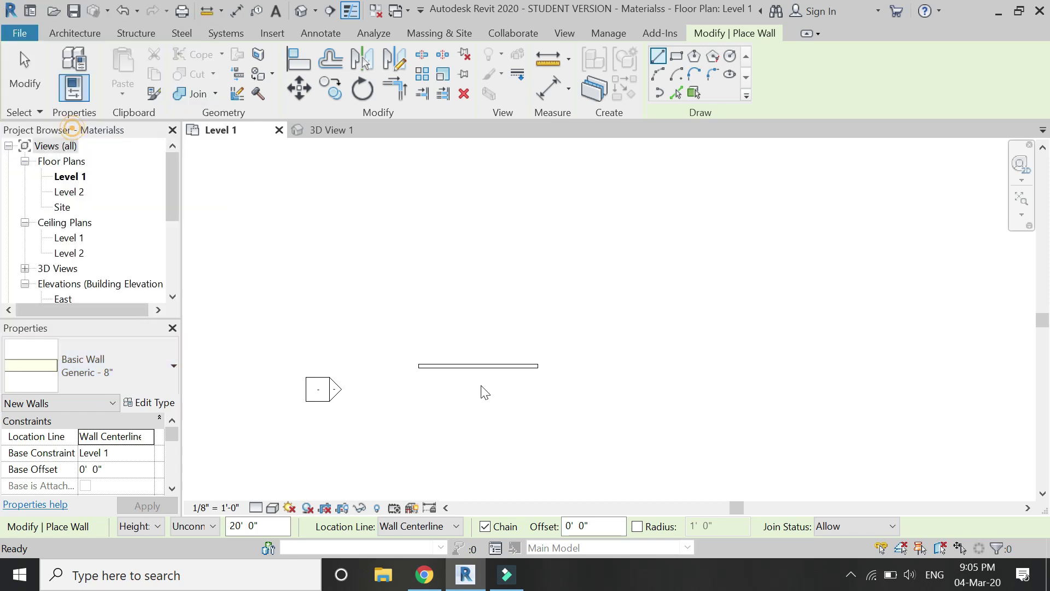
{"action": "left_click", "coordinate": [587, 365]}
{"action": "left_click", "coordinate": [688, 365]}
Step: Select the new wall and open its Type Properties
{"action": "key", "text": "Escape"}
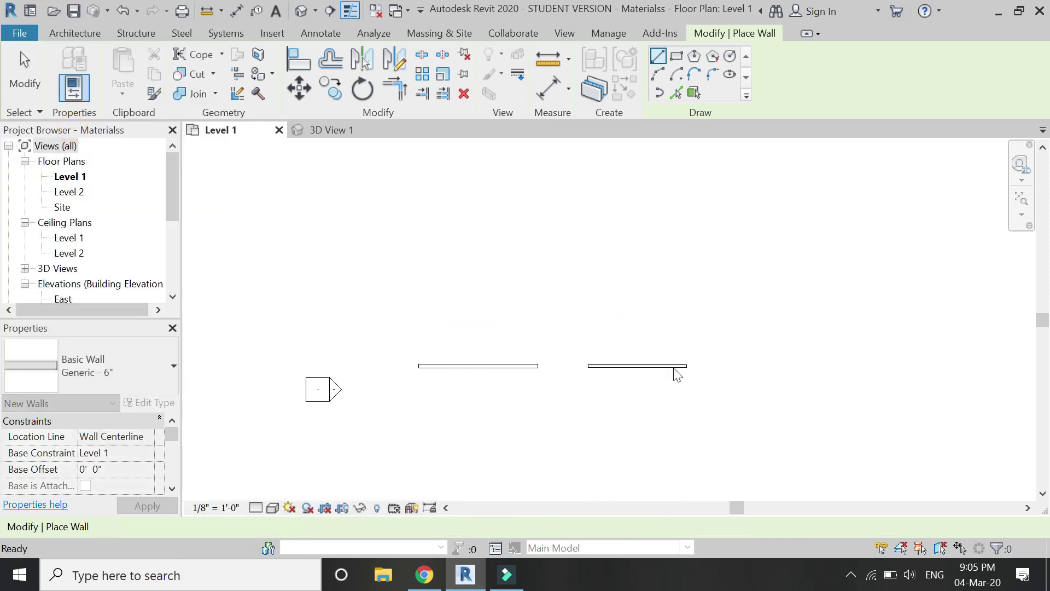
{"action": "key", "text": "Escape"}
{"action": "left_click", "coordinate": [159, 417]}
{"action": "left_click", "coordinate": [149, 402]}
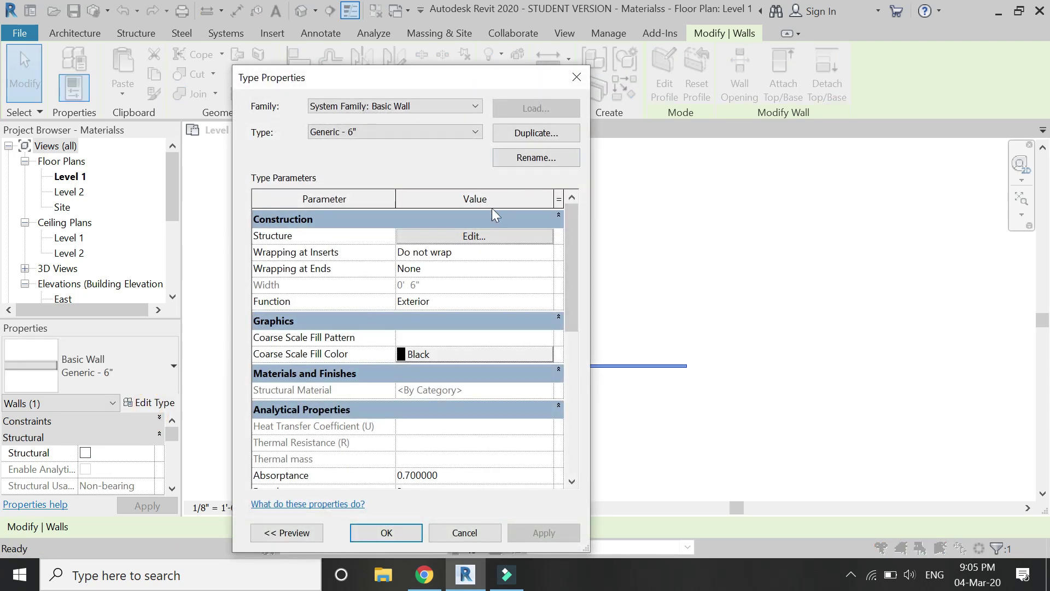
Step: From the wall structure's layer material, create a new blank material in the Material Browser
{"action": "left_click", "coordinate": [493, 236]}
{"action": "left_click", "coordinate": [386, 274]}
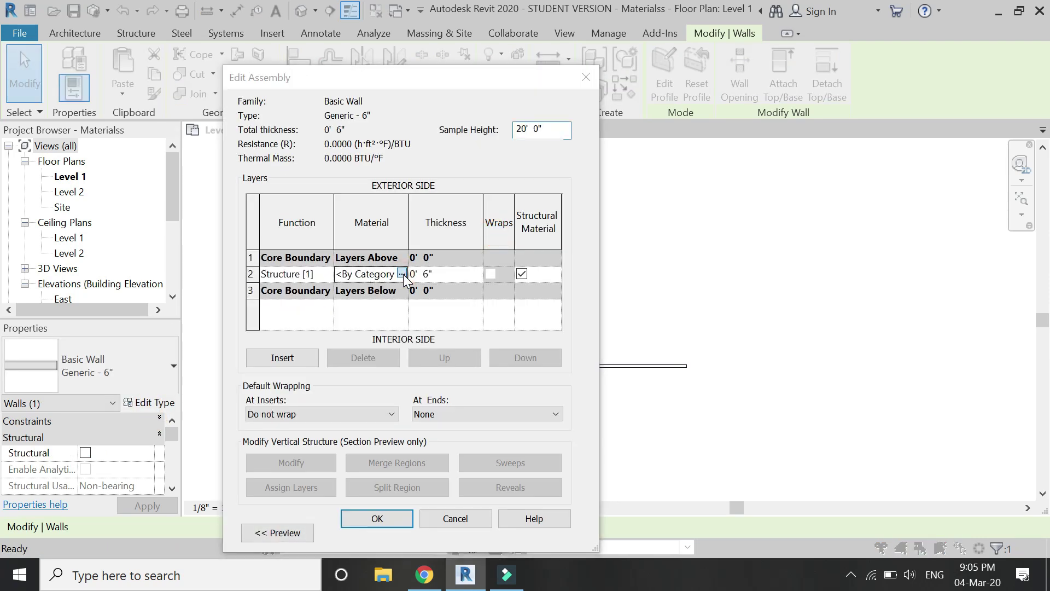
{"action": "left_click", "coordinate": [401, 273]}
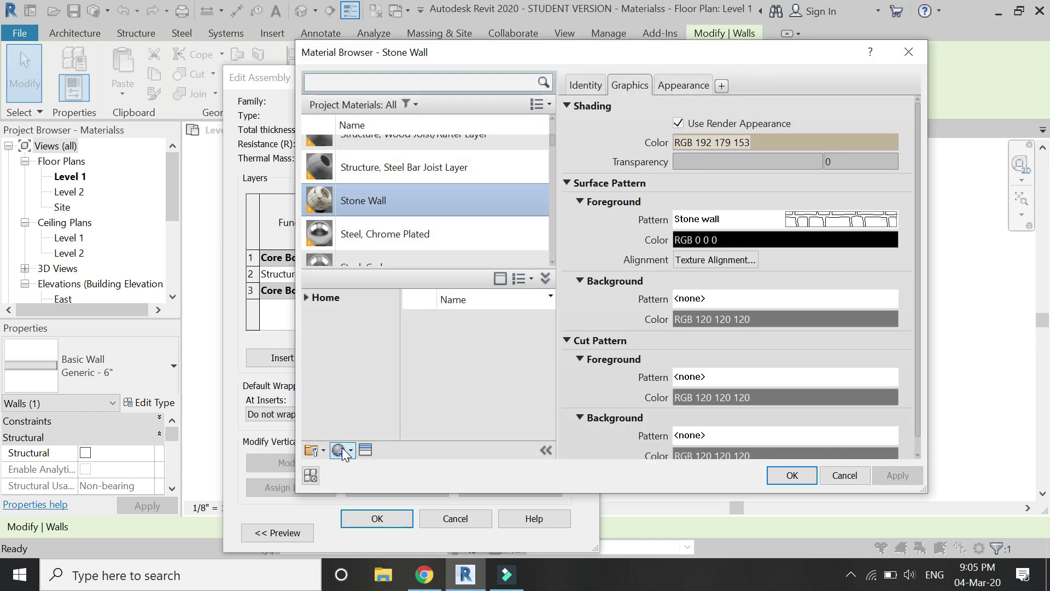
{"action": "left_click", "coordinate": [343, 448]}
{"action": "left_click", "coordinate": [361, 467]}
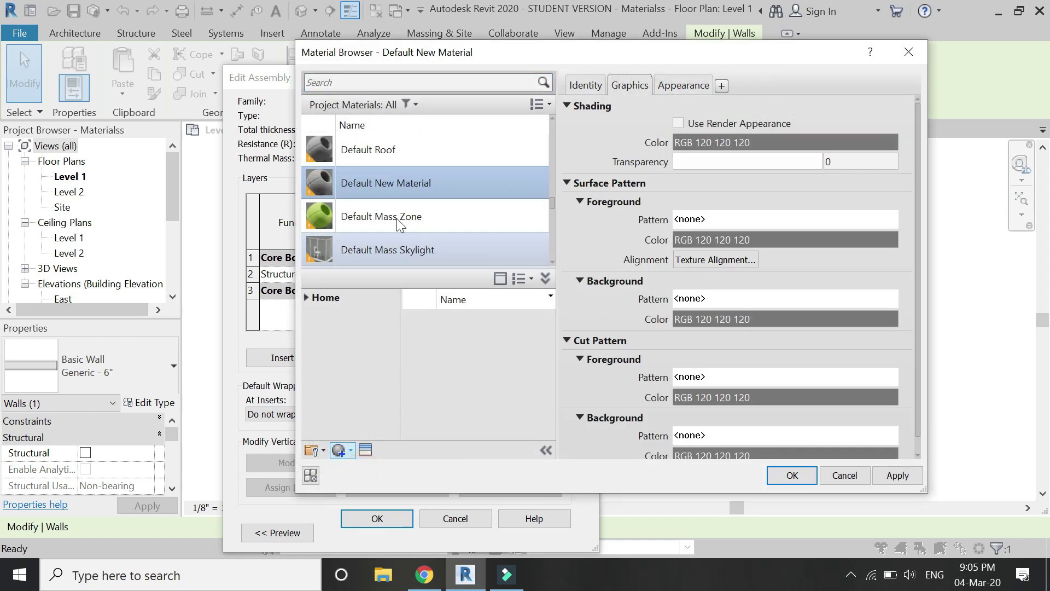
Step: Rename the new material to 'Brick (New)' and show its appearance settings
{"action": "right_click", "coordinate": [396, 185]}
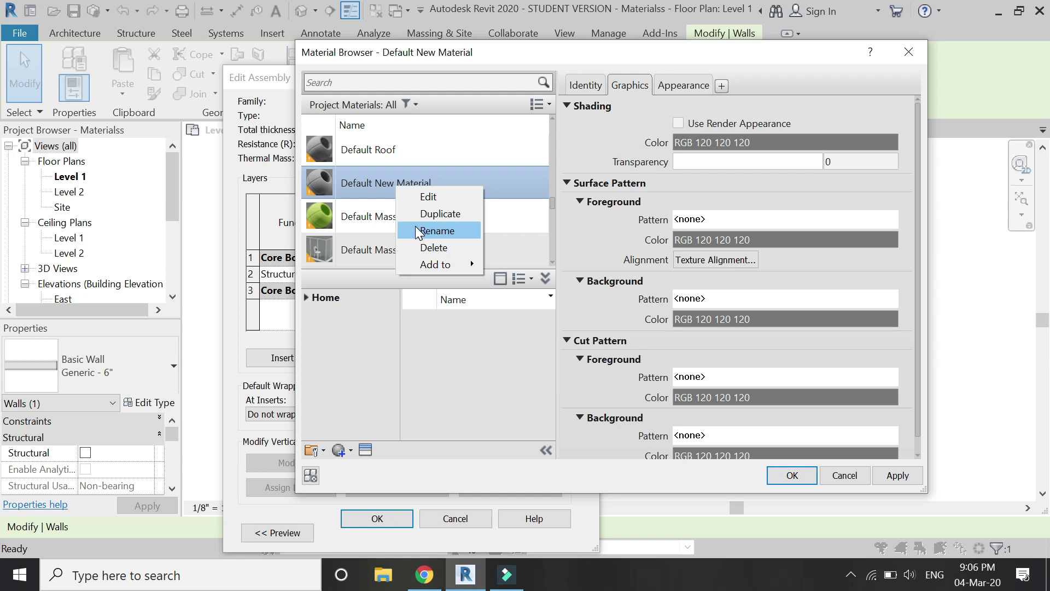
{"action": "left_click", "coordinate": [419, 232]}
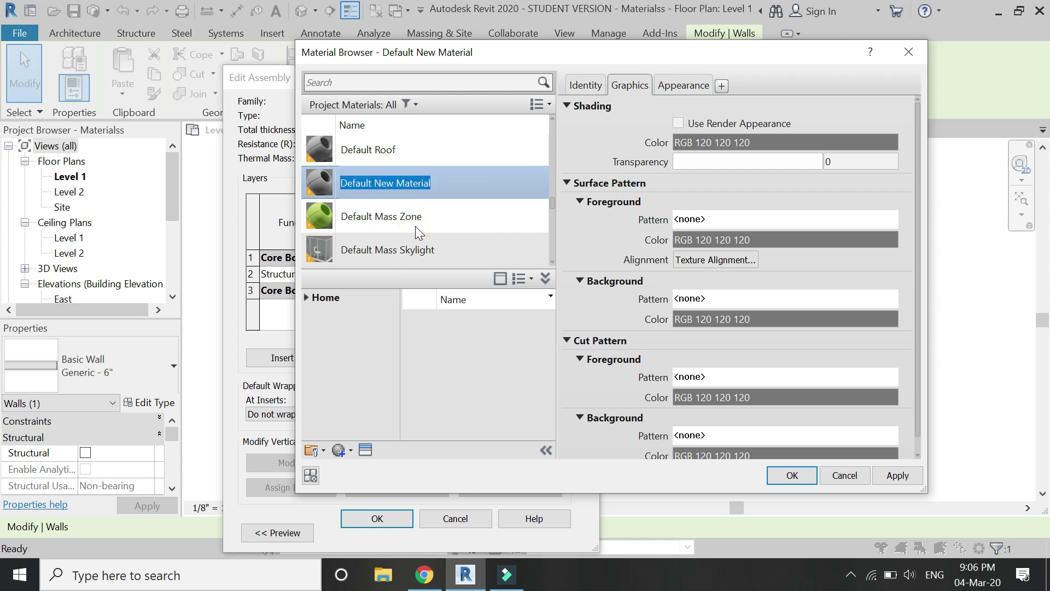
{"action": "type", "text": "Brick "}
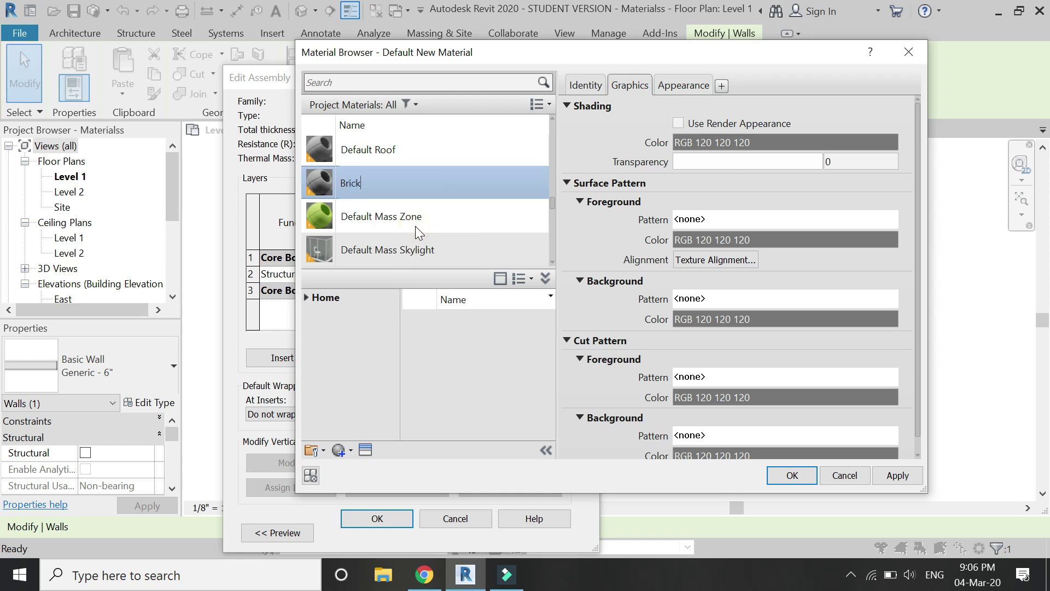
{"action": "type", "text": "(New)"}
{"action": "left_click", "coordinate": [671, 86]}
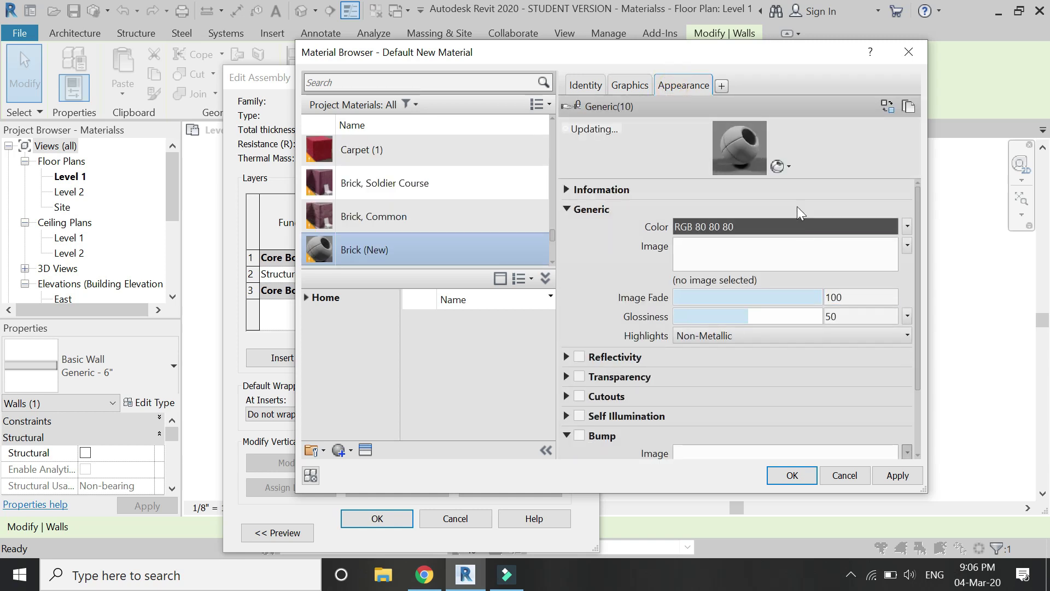
Step: Set the material preview scene to Walls
{"action": "left_click", "coordinate": [781, 166]}
{"action": "mouse_move", "coordinate": [780, 191]}
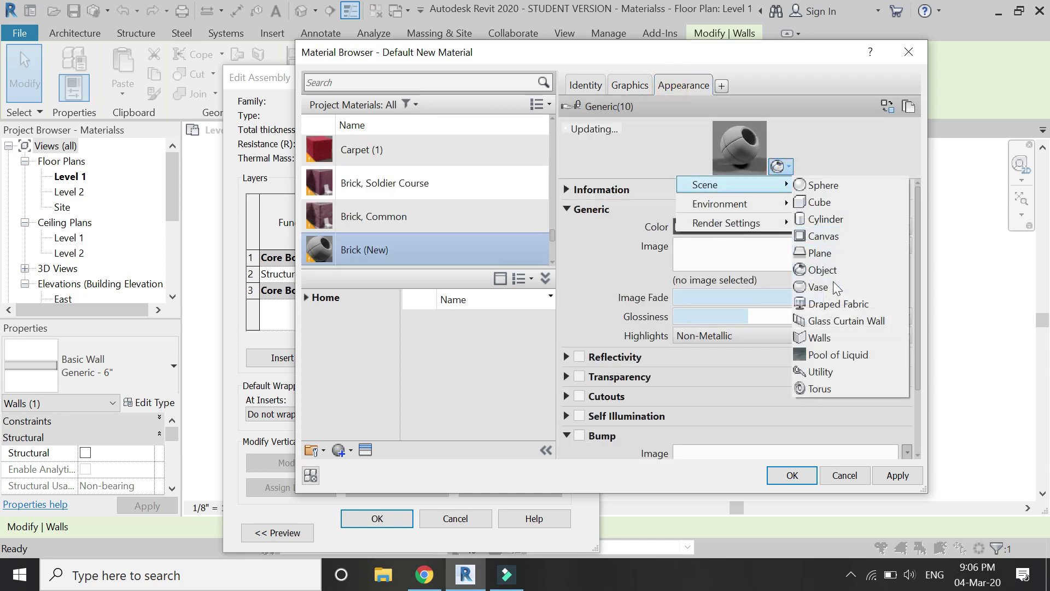
{"action": "left_click", "coordinate": [840, 333]}
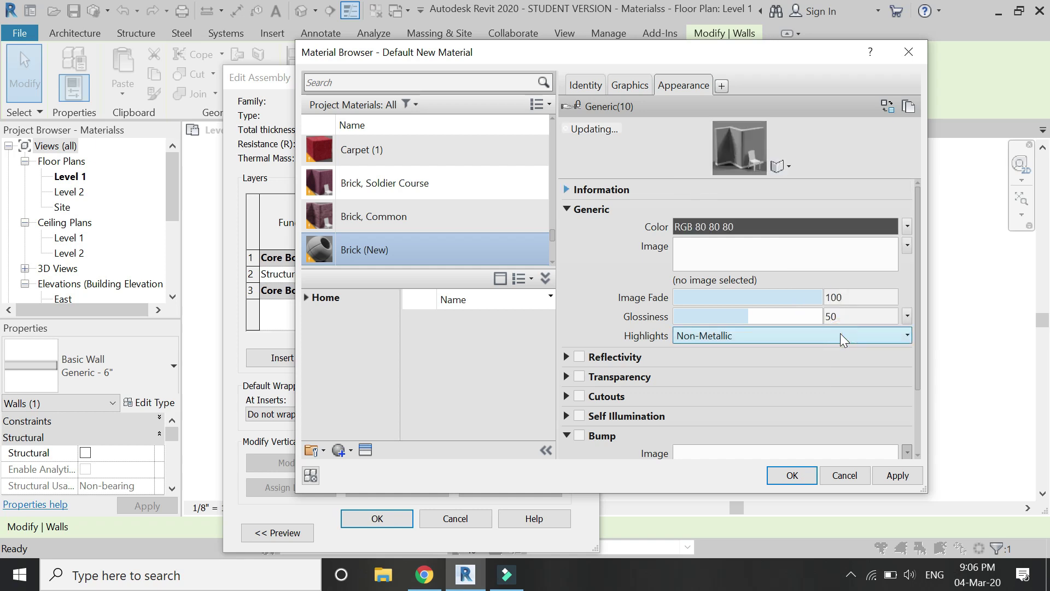
Step: Load v5FD9b.jpg as the material's image
{"action": "left_click", "coordinate": [746, 279]}
{"action": "left_click", "coordinate": [517, 246]}
{"action": "key", "text": "v"}
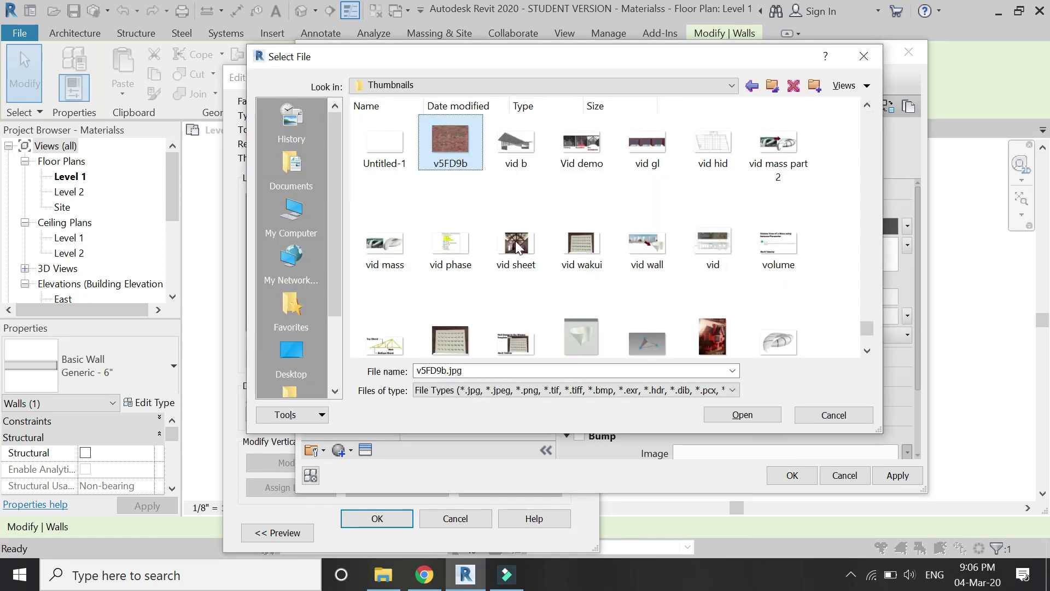
{"action": "left_click", "coordinate": [742, 415]}
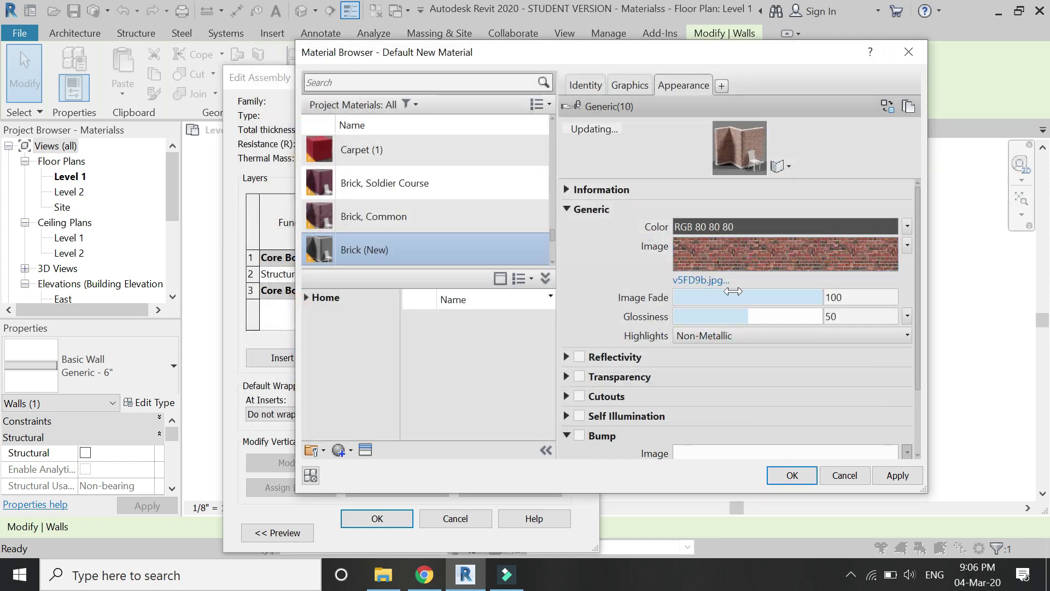
Step: Set glossiness to 0 and the identity Class to Masonry
{"action": "left_click_drag", "start_coordinate": [747, 316], "coordinate": [671, 317]}
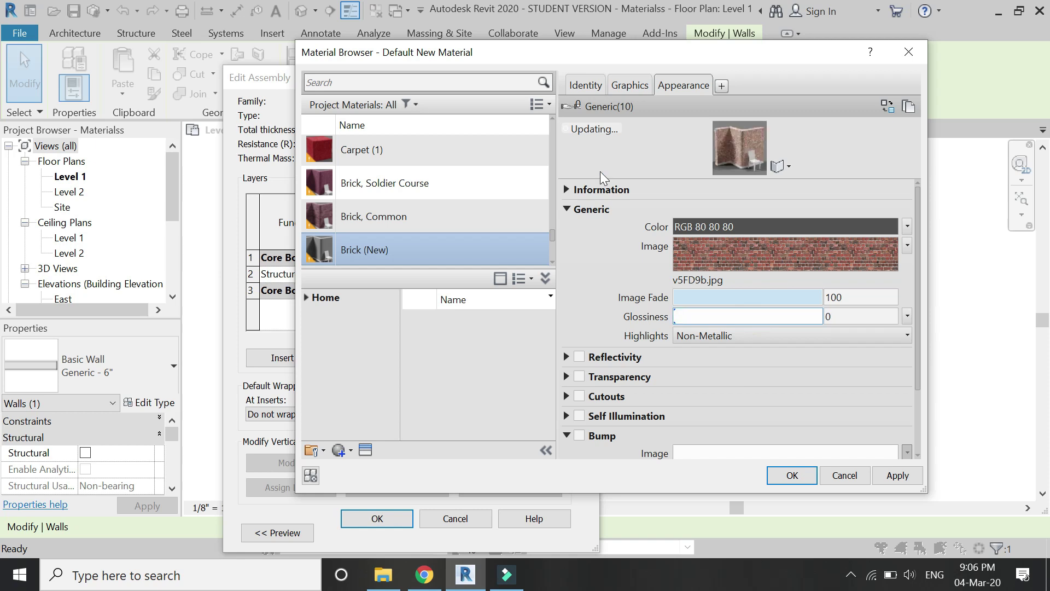
{"action": "left_click", "coordinate": [588, 87]}
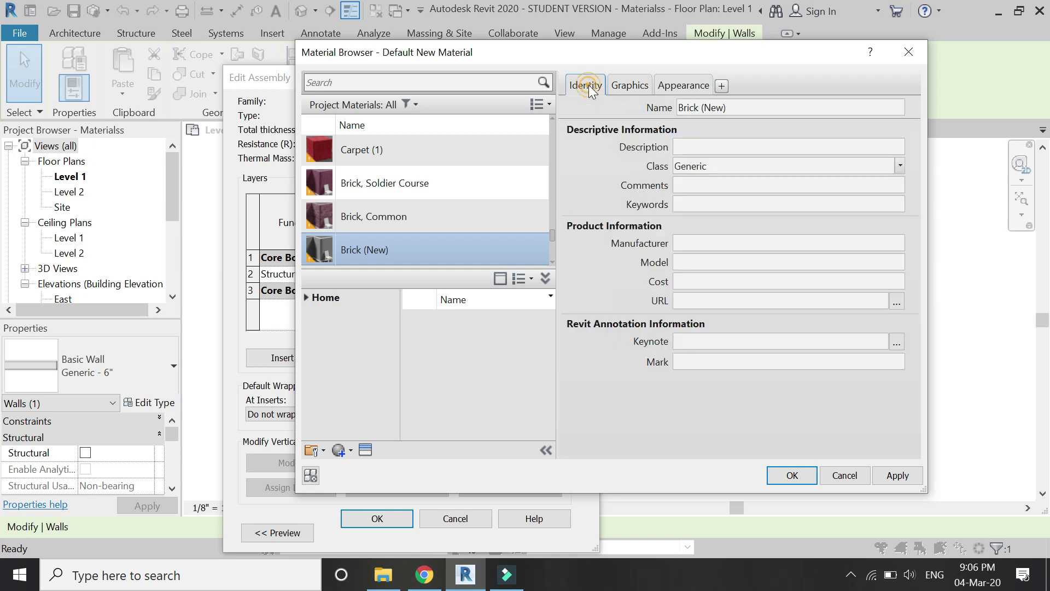
{"action": "left_click", "coordinate": [902, 166]}
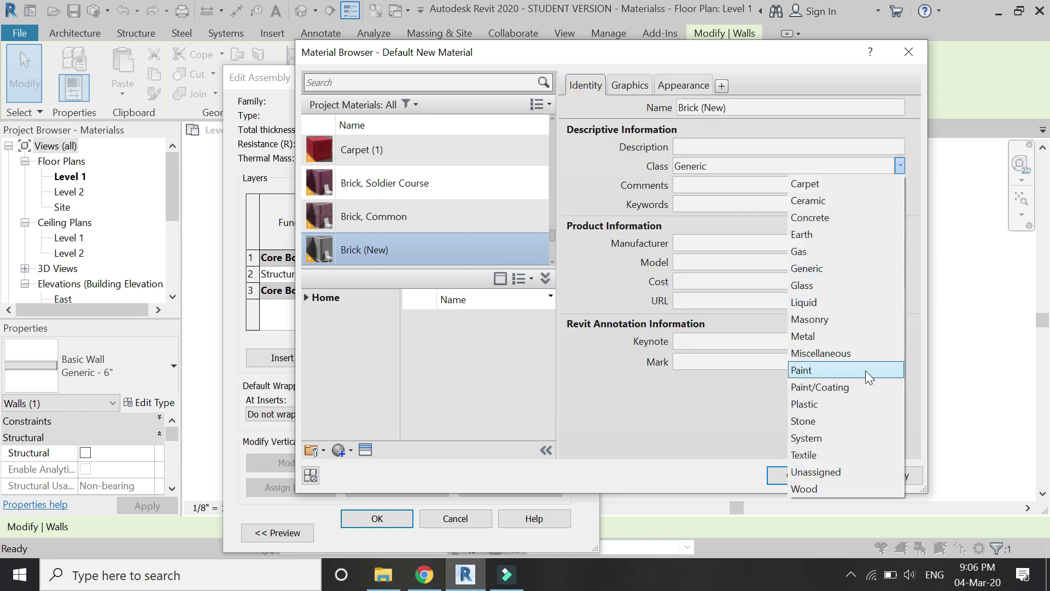
{"action": "left_click", "coordinate": [844, 323]}
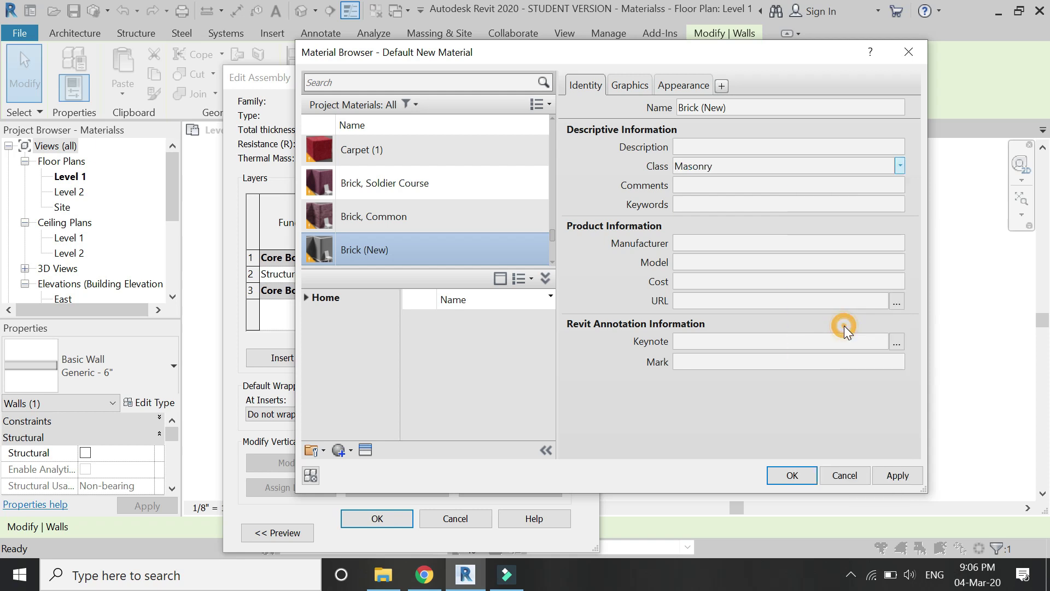
Step: Scale the brick image texture to a 7'-0" by 6'-0" sample size
{"action": "left_click", "coordinate": [676, 87]}
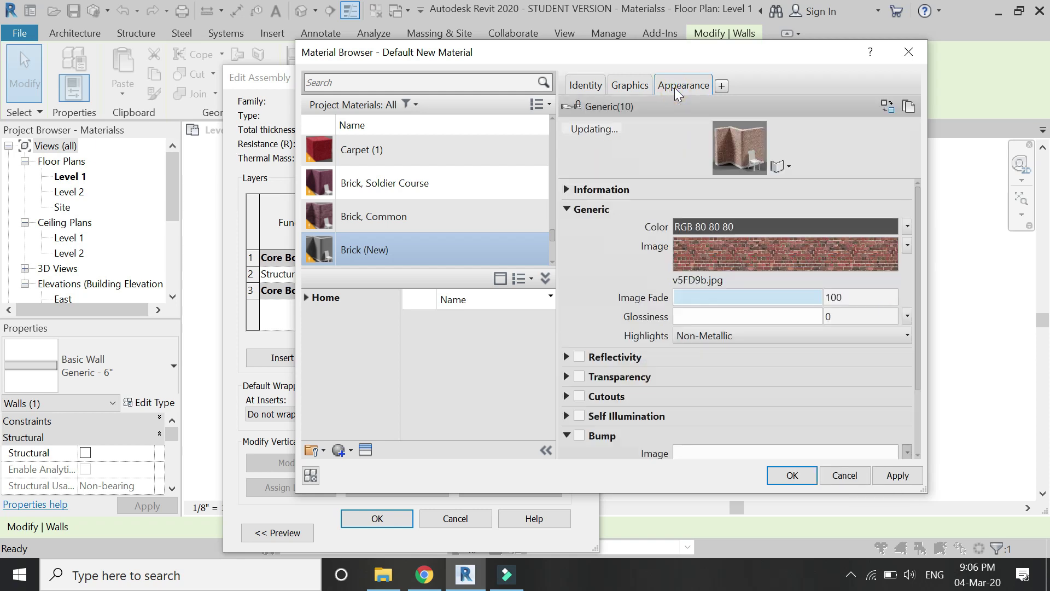
{"action": "left_click", "coordinate": [740, 257]}
{"action": "scroll", "coordinate": [209, 425], "scroll_direction": "down", "scroll_amount": 4}
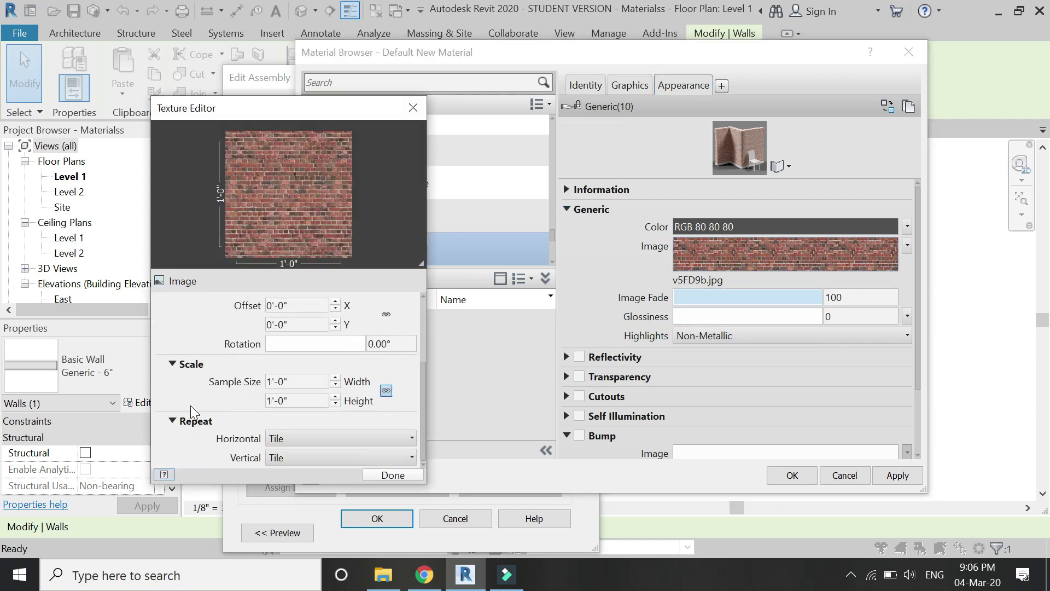
{"action": "double_click", "coordinate": [327, 401]}
{"action": "type", "text": "6"}
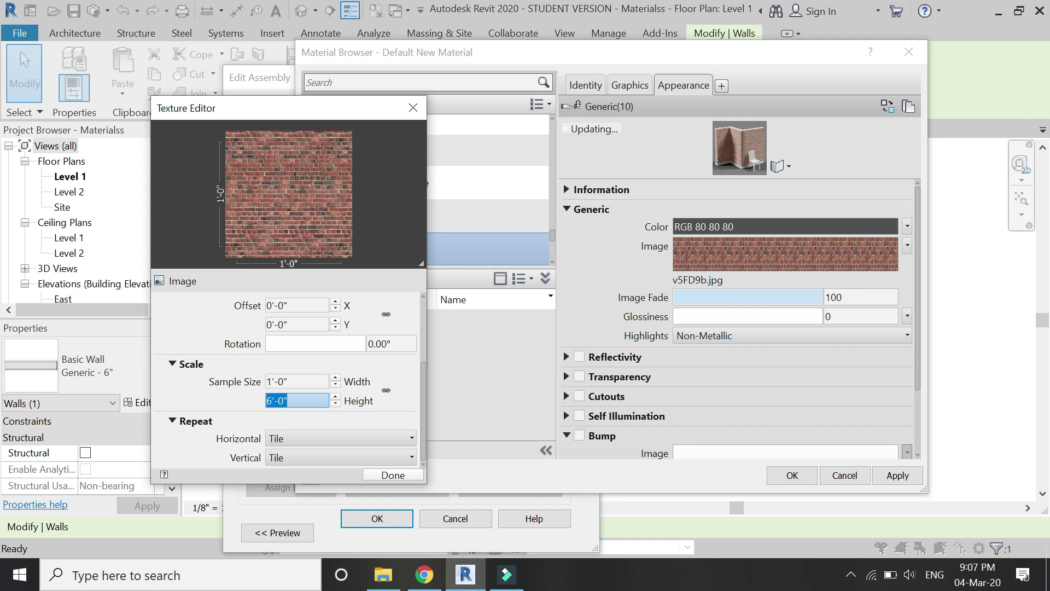
{"action": "double_click", "coordinate": [306, 381]}
{"action": "type", "text": "7"}
{"action": "key", "text": "Return"}
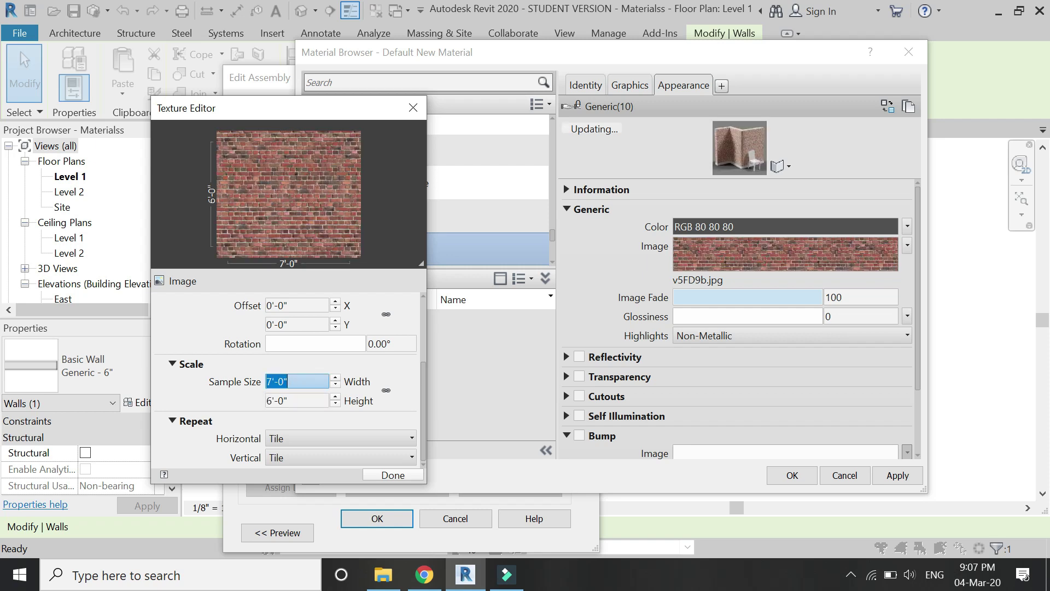
{"action": "left_click", "coordinate": [373, 477]}
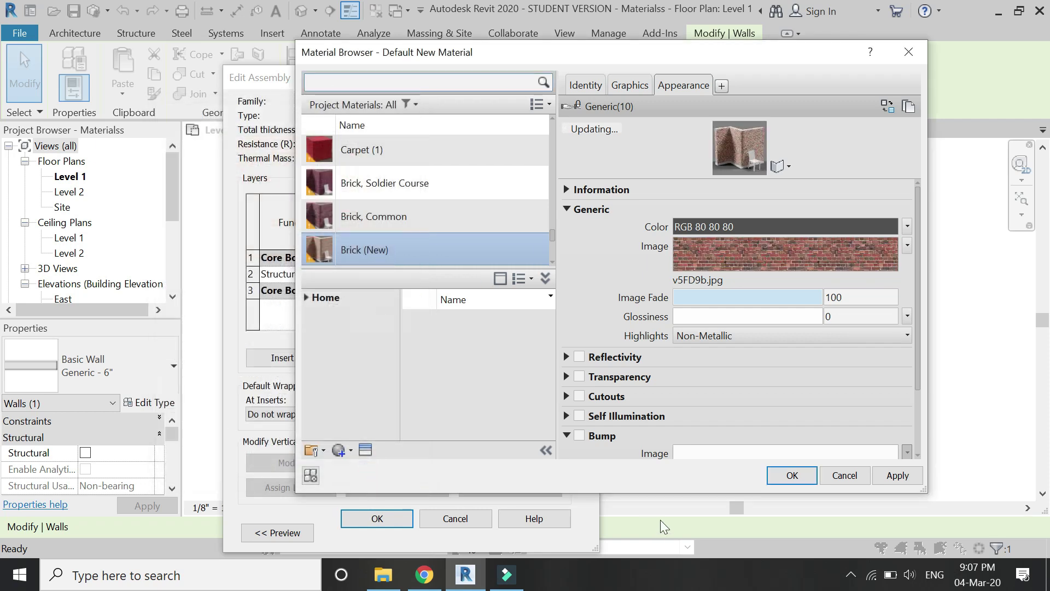
Step: Launch Photoshop from the Windows search using 'photo'
{"action": "left_click", "coordinate": [301, 574]}
{"action": "type", "text": "photo"}
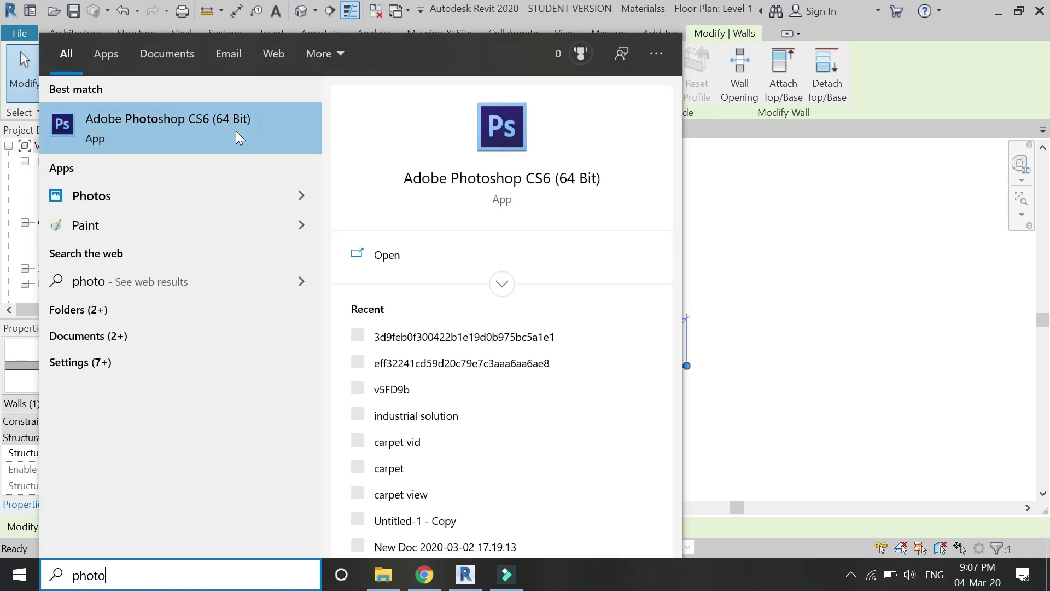
{"action": "key", "text": "Return"}
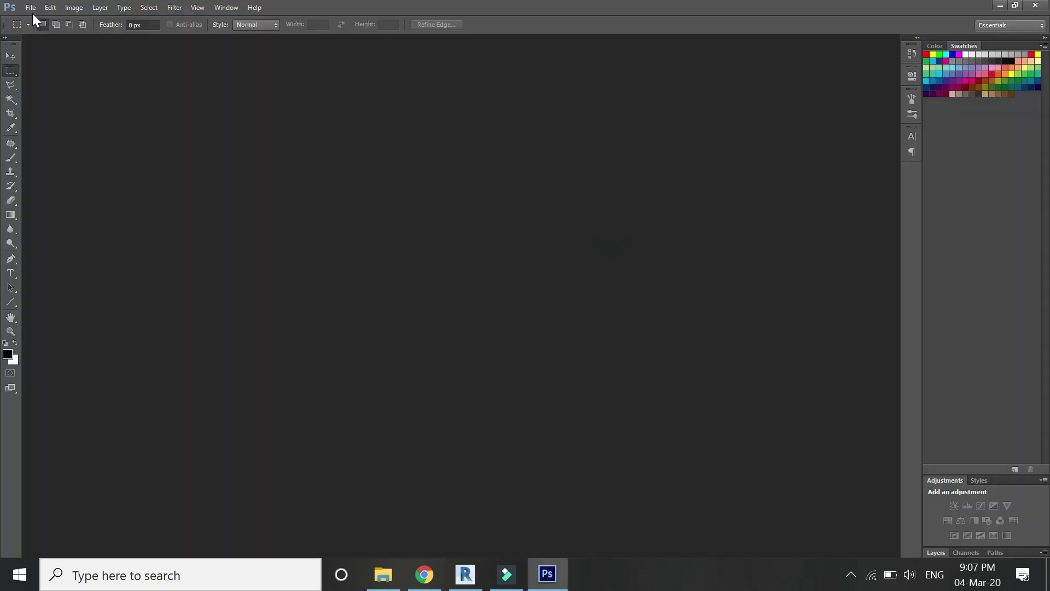
Step: Open the brick image v5FD9b.jpg in Photoshop
{"action": "left_click", "coordinate": [32, 12]}
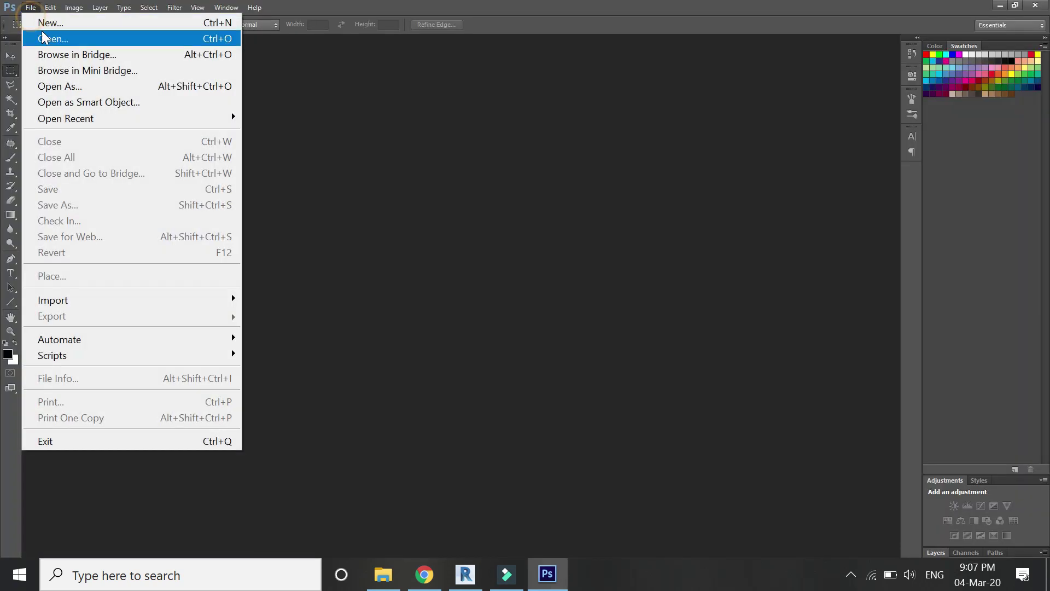
{"action": "left_click", "coordinate": [42, 31]}
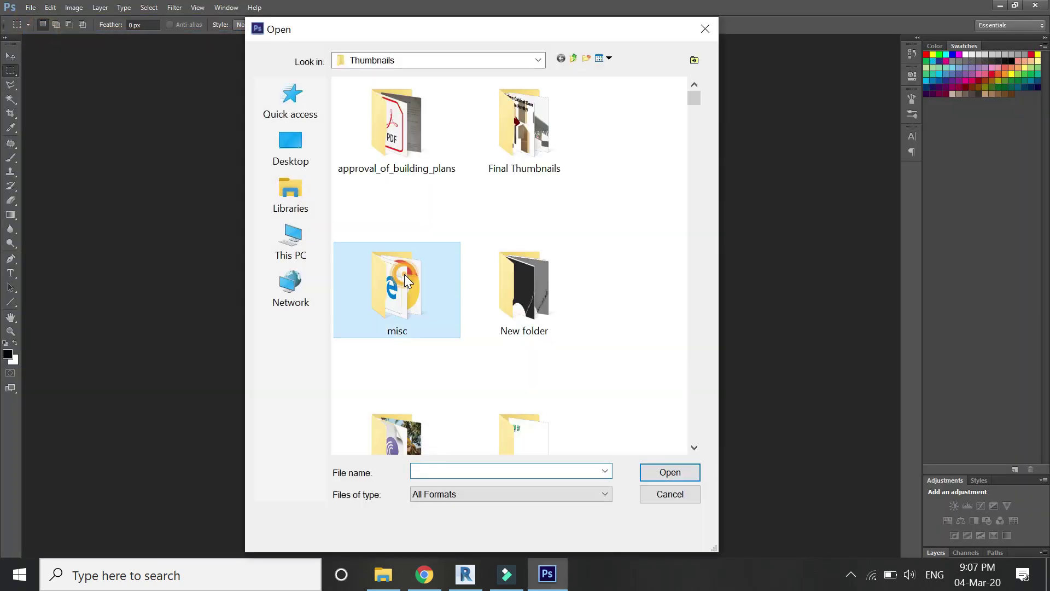
{"action": "left_click", "coordinate": [686, 475]}
{"action": "left_click", "coordinate": [849, 575]}
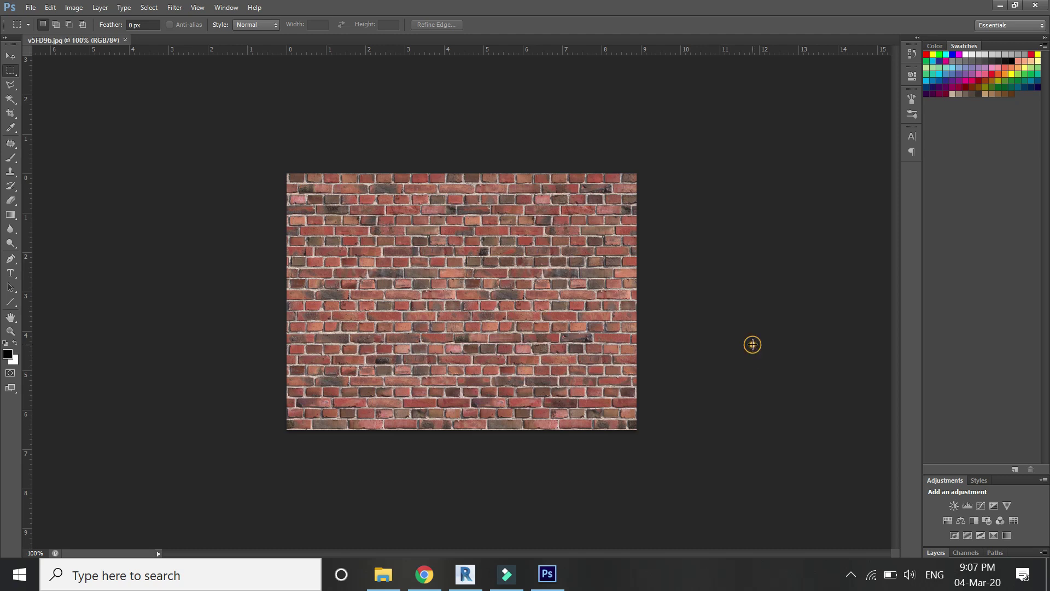
Step: Zoom to 200% and convert the brick image to black and white
{"action": "key", "text": "ctrl+plus"}
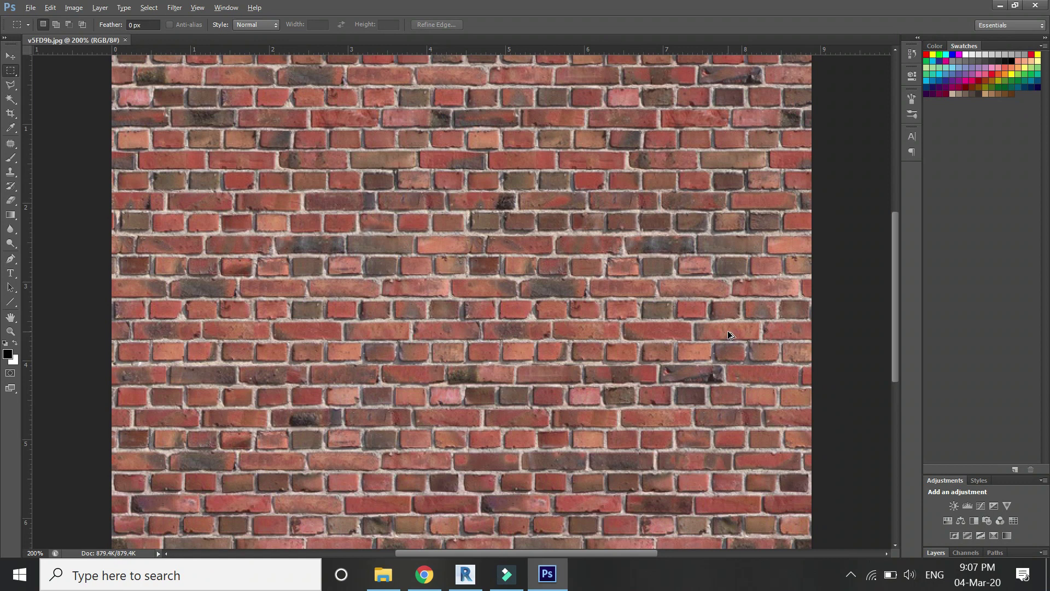
{"action": "key", "text": "ctrl+alt+shift+b"}
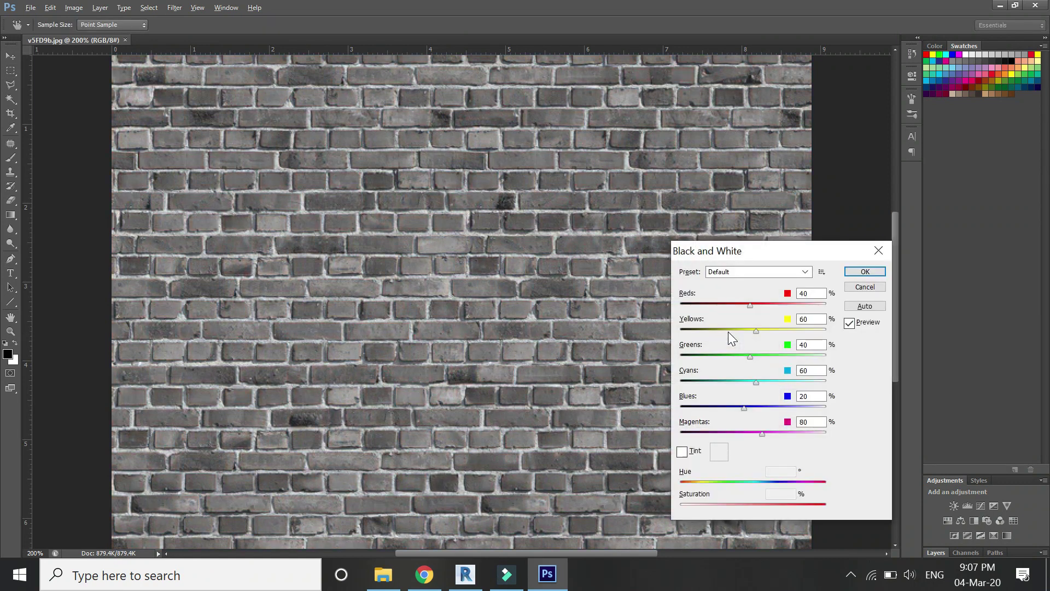
{"action": "key", "text": "Return"}
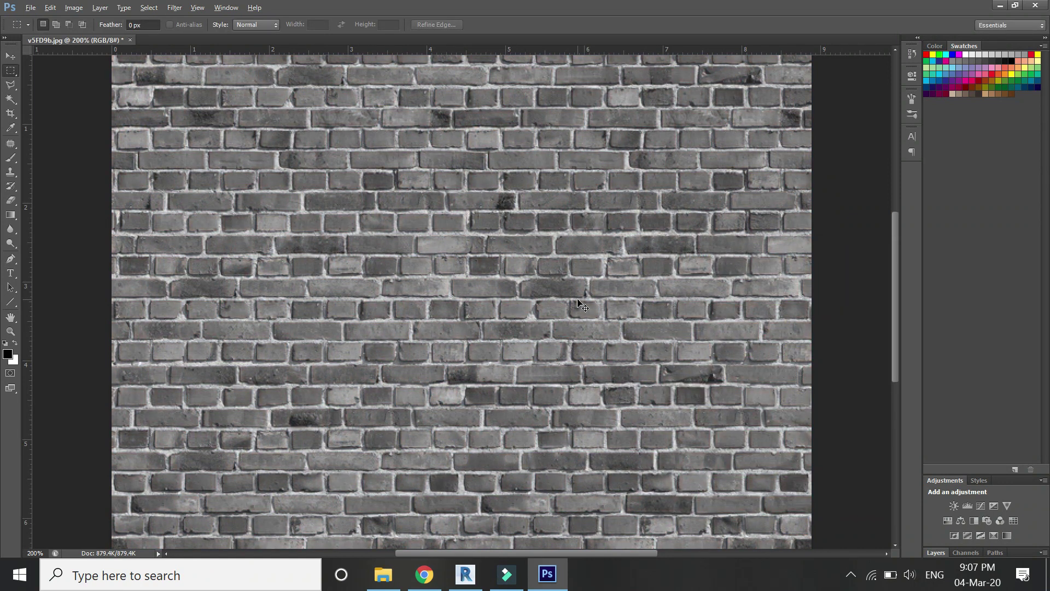
Step: In Levels, keep black input at 0 and lower white input to 207
{"action": "key", "text": "ctrl+l"}
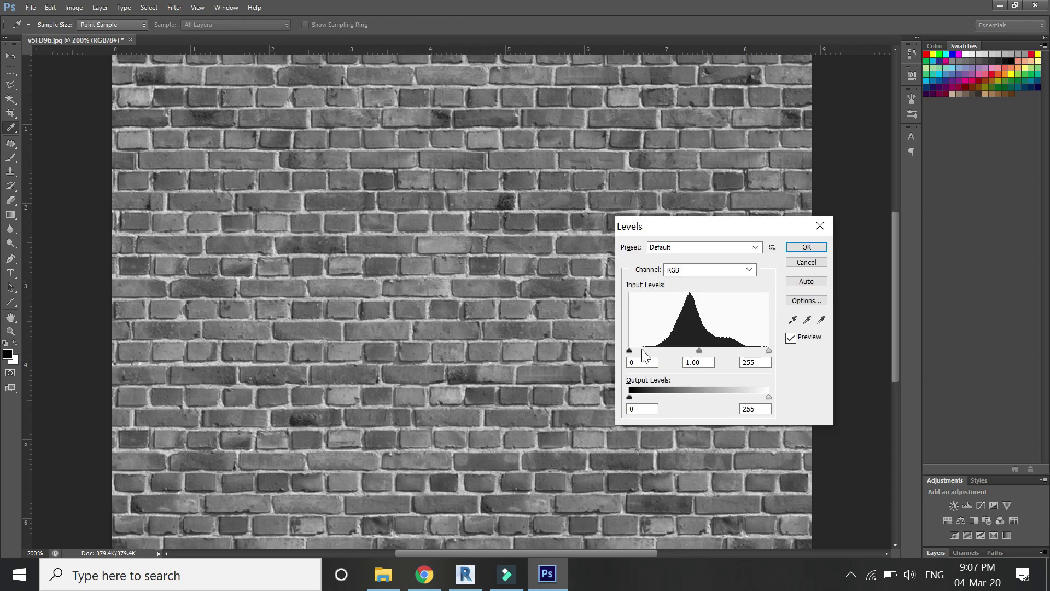
{"action": "left_click_drag", "start_coordinate": [629, 351], "coordinate": [671, 354]}
{"action": "double_click", "coordinate": [637, 362]}
{"action": "type", "text": "0"}
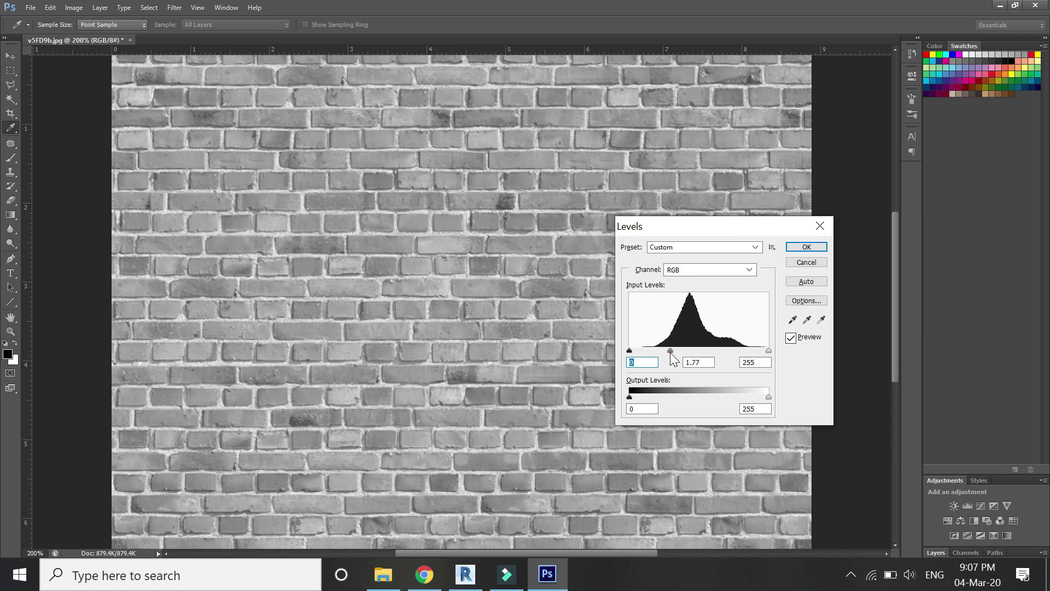
{"action": "left_click_drag", "start_coordinate": [769, 350], "coordinate": [747, 353]}
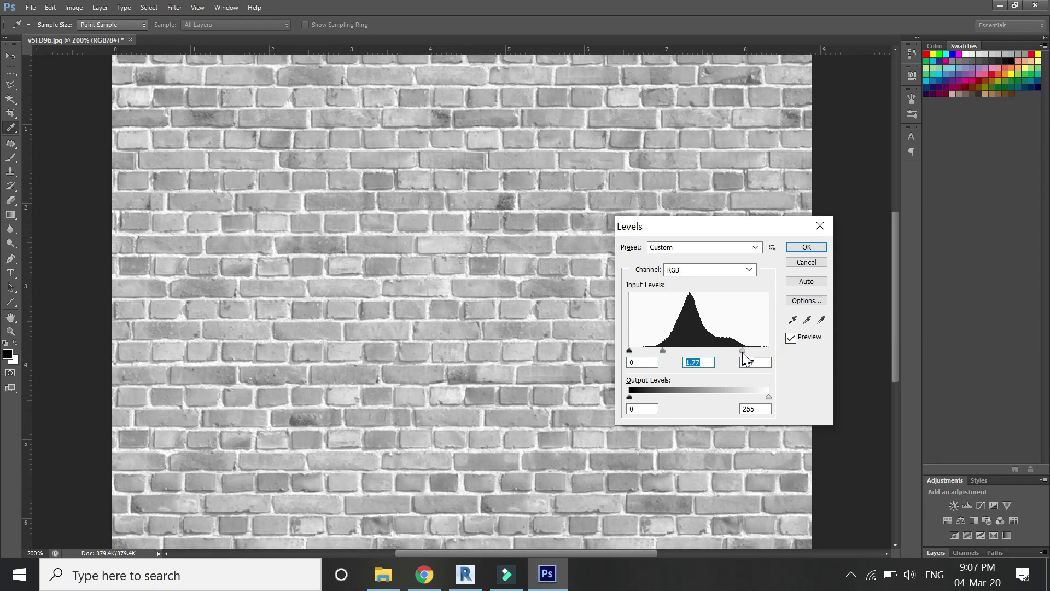
Step: Sample white and black points on the bricks with the Levels eyedroppers
{"action": "left_click", "coordinate": [822, 320]}
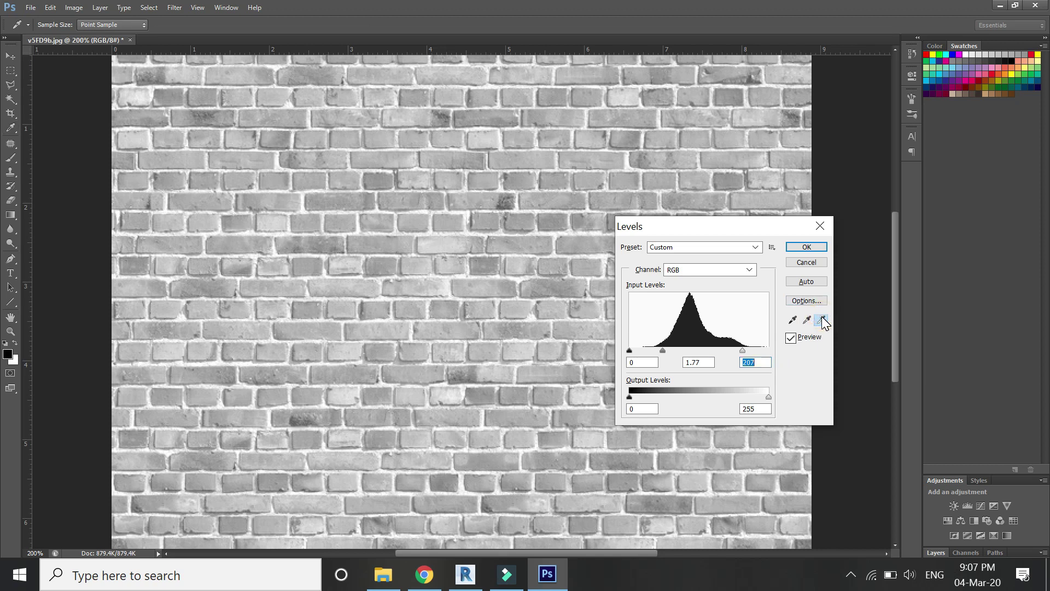
{"action": "left_click", "coordinate": [575, 168]}
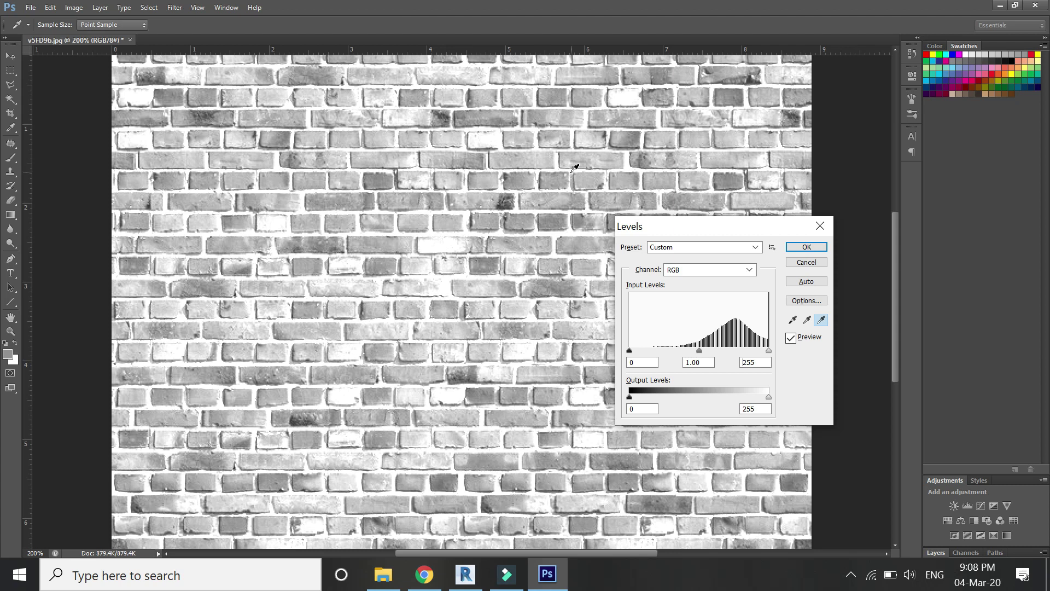
{"action": "left_click", "coordinate": [792, 320]}
{"action": "left_click", "coordinate": [562, 162]}
{"action": "left_click", "coordinate": [559, 165]}
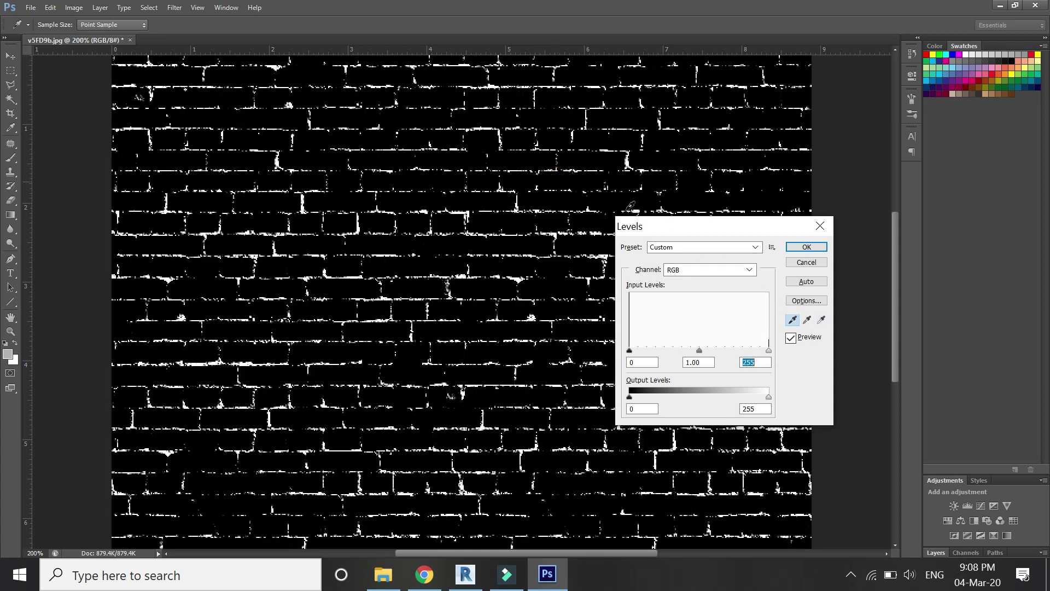
{"action": "left_click", "coordinate": [682, 248]}
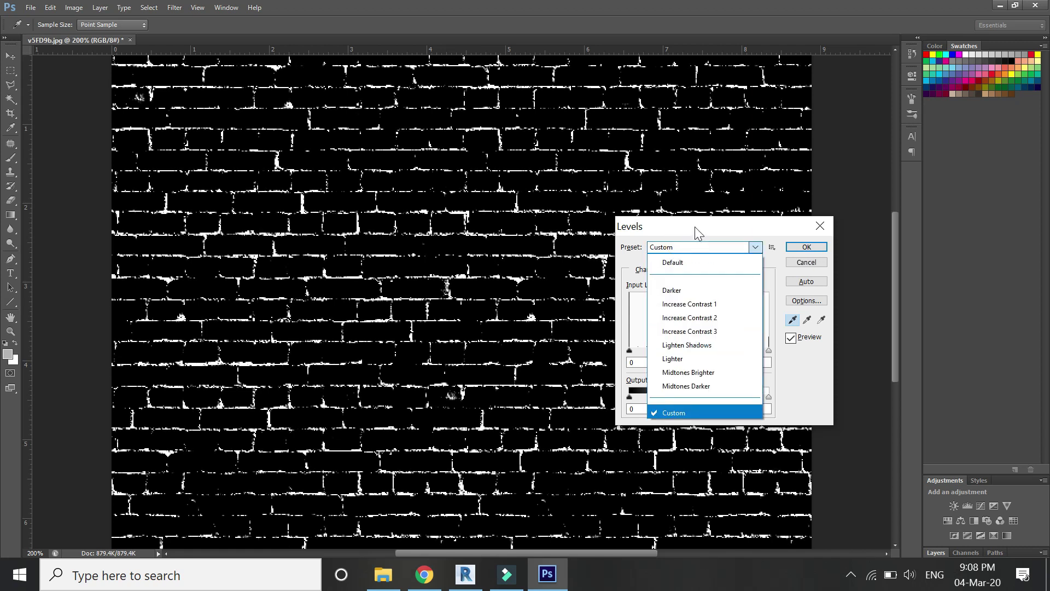
{"action": "left_click", "coordinate": [670, 247]}
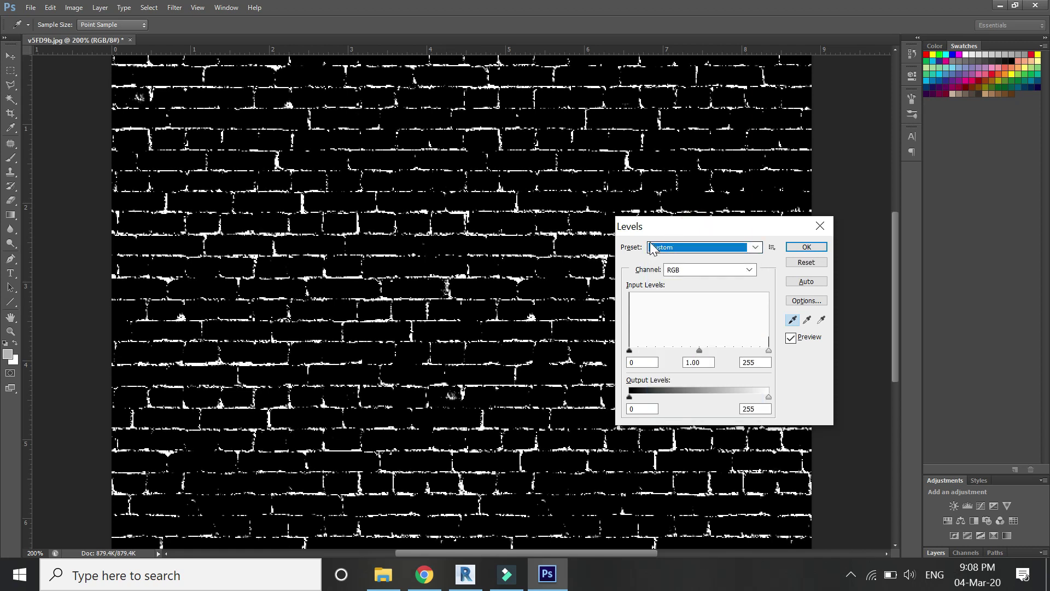
{"action": "left_click", "coordinate": [593, 142]}
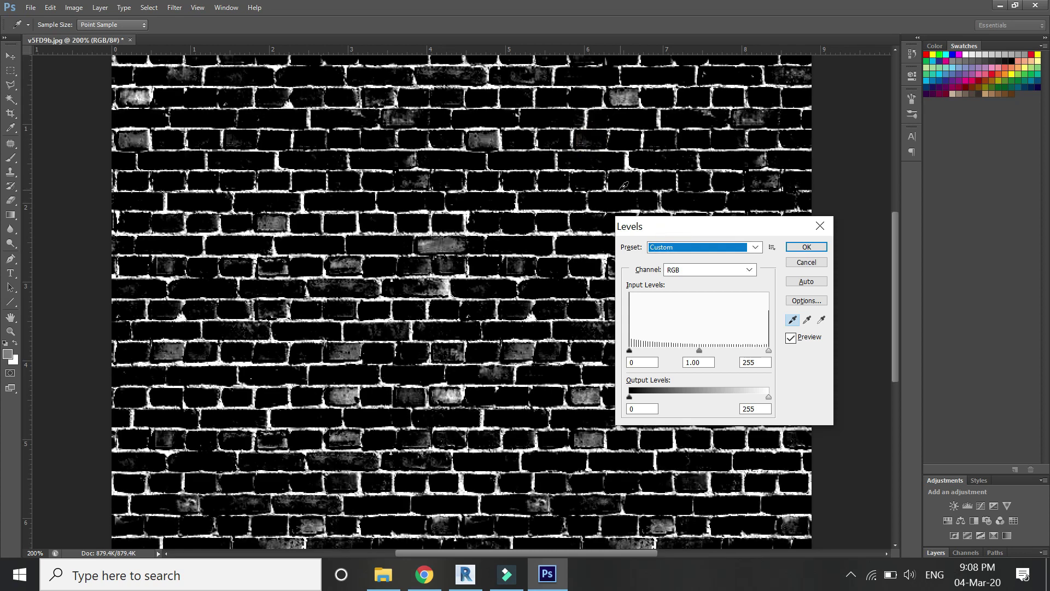
{"action": "left_click", "coordinate": [621, 188]}
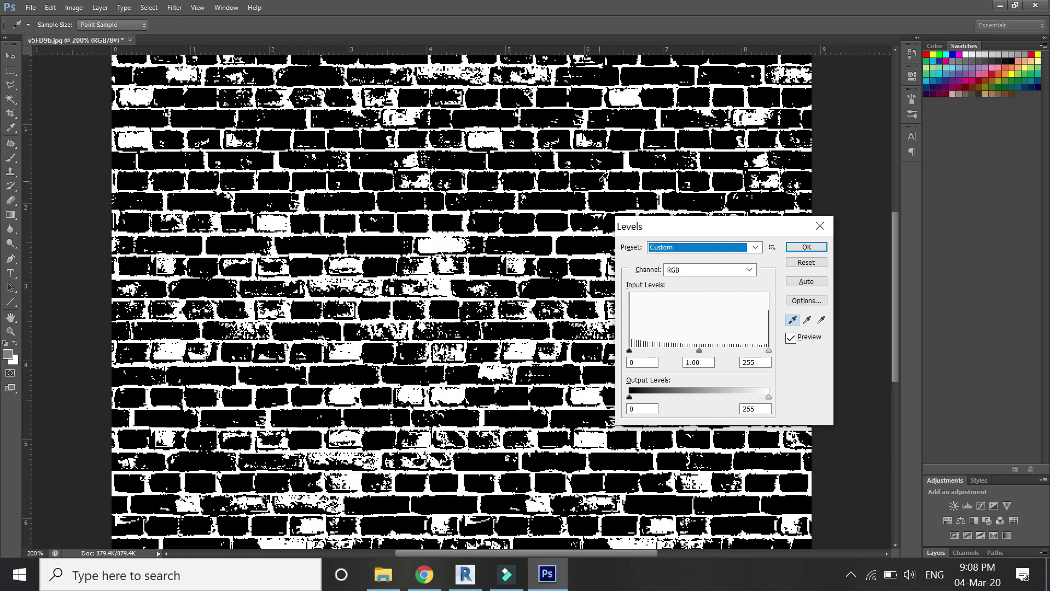
{"action": "key", "text": "ctrl+z"}
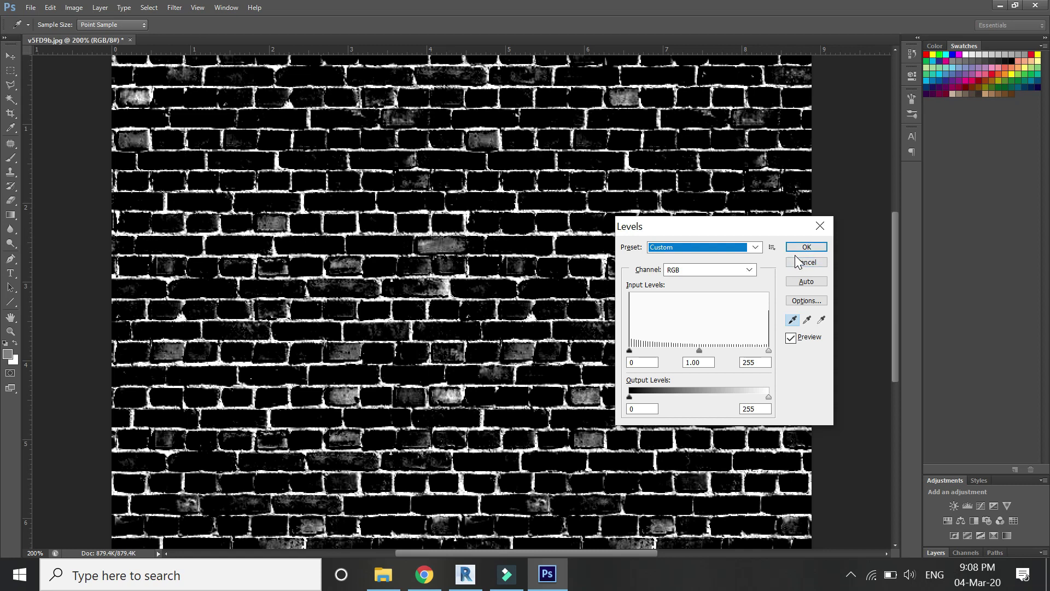
Step: Refine the white and black points on the bricks and apply the Levels adjustment
{"action": "left_click", "coordinate": [821, 319]}
{"action": "left_click", "coordinate": [499, 200]}
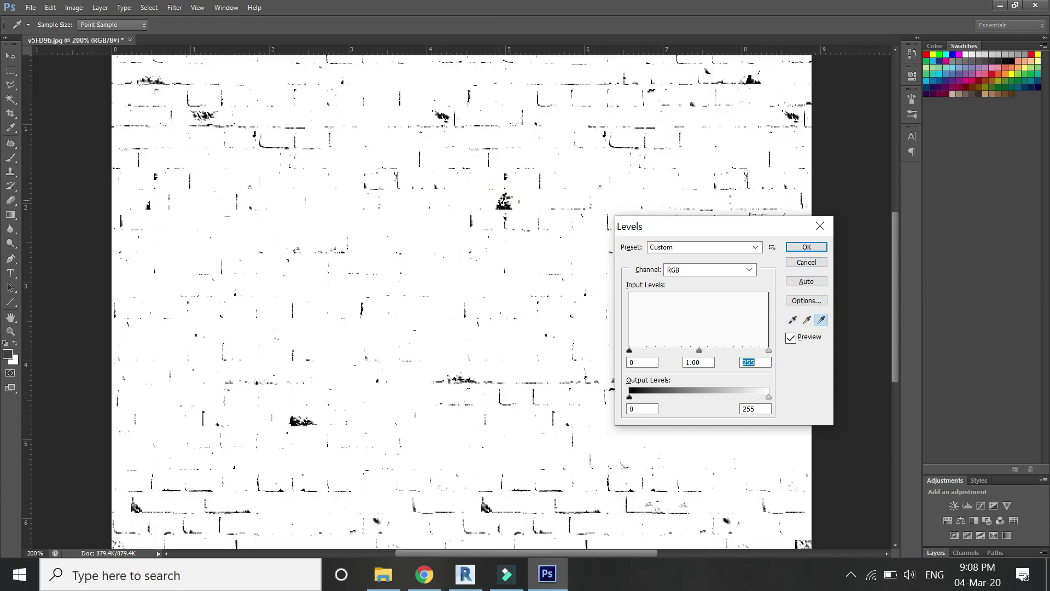
{"action": "left_click", "coordinate": [490, 196]}
{"action": "left_click", "coordinate": [488, 196]}
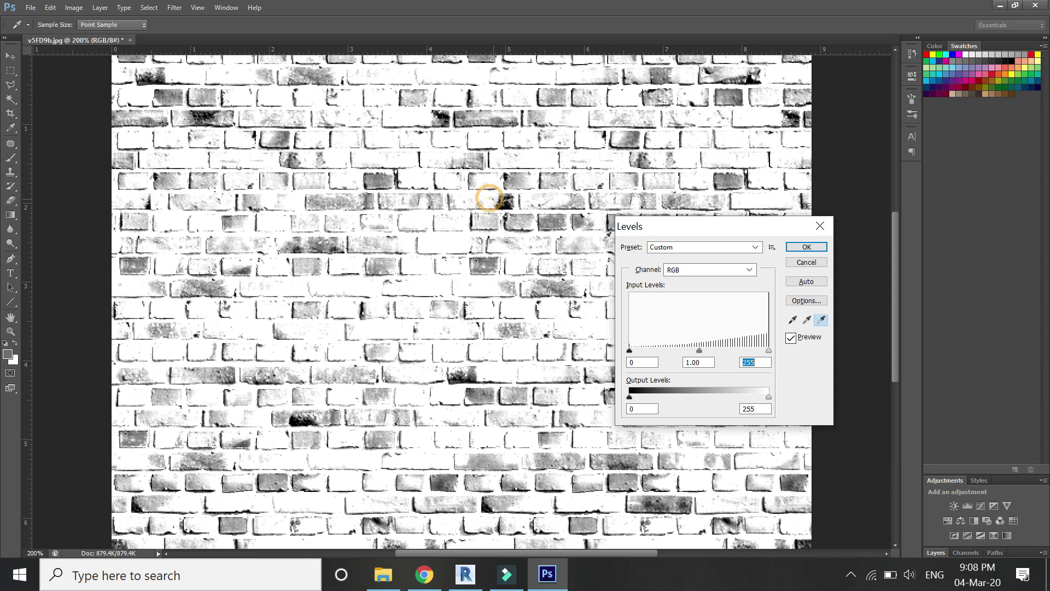
{"action": "left_click", "coordinate": [792, 320]}
{"action": "left_click", "coordinate": [472, 199]}
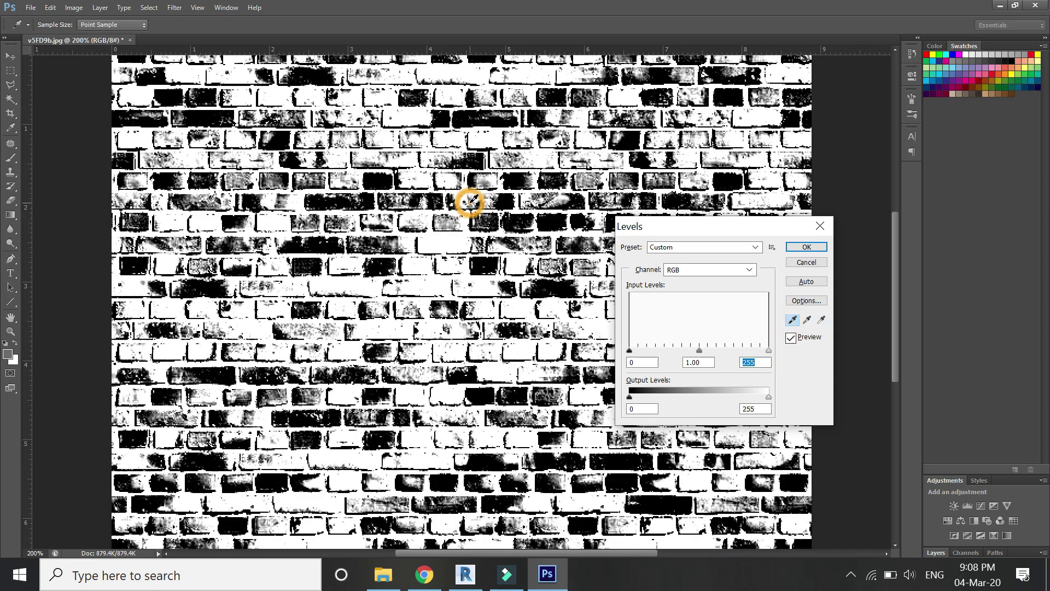
{"action": "left_click", "coordinate": [490, 200]}
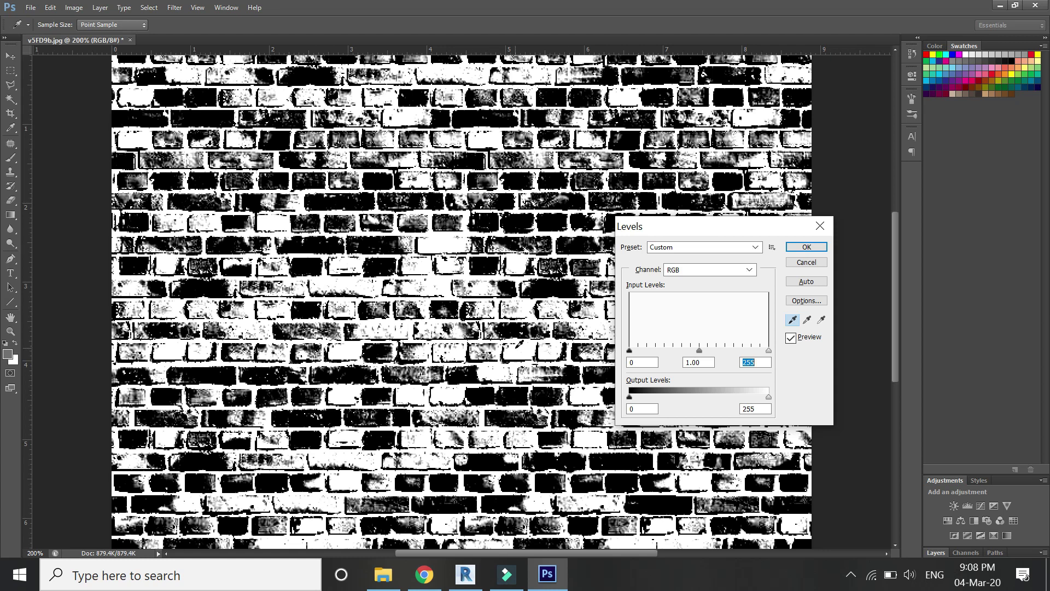
{"action": "left_click", "coordinate": [805, 246]}
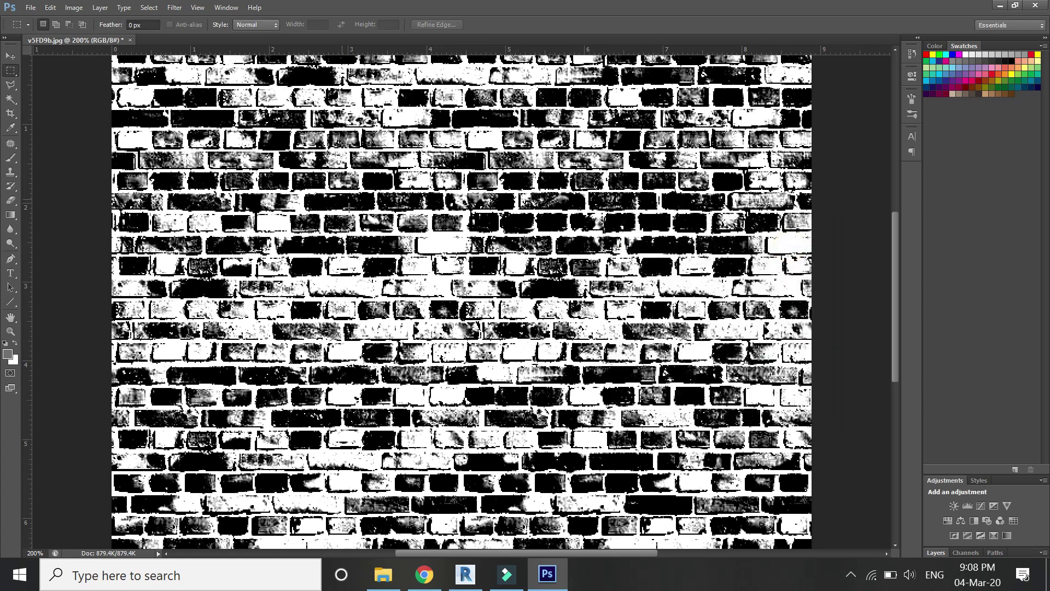
Step: Invert the brick image's tones with Image > Adjustments > Invert
{"action": "left_click", "coordinate": [73, 7]}
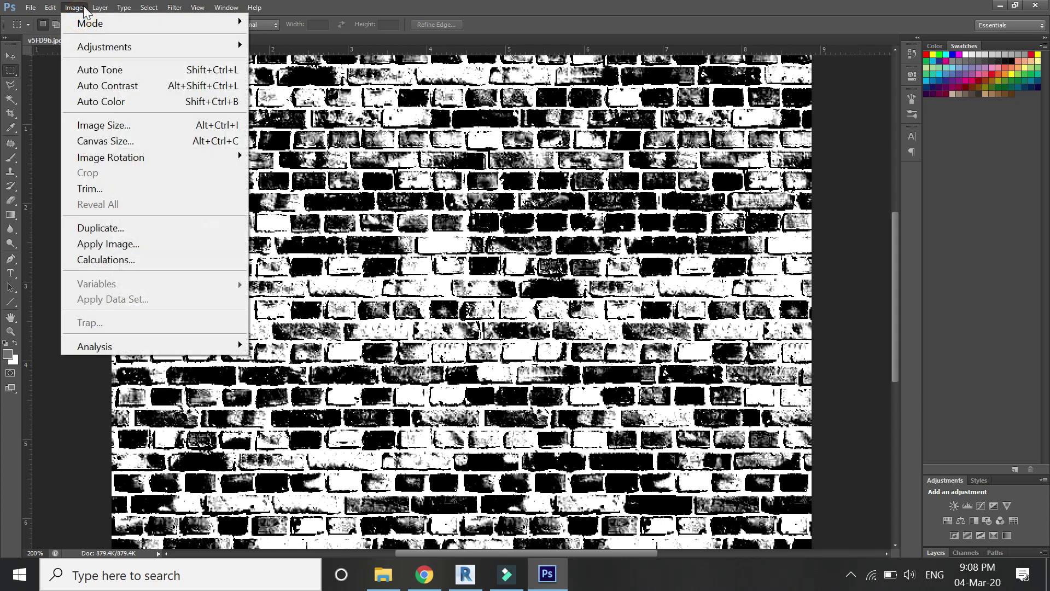
{"action": "mouse_move", "coordinate": [107, 44]}
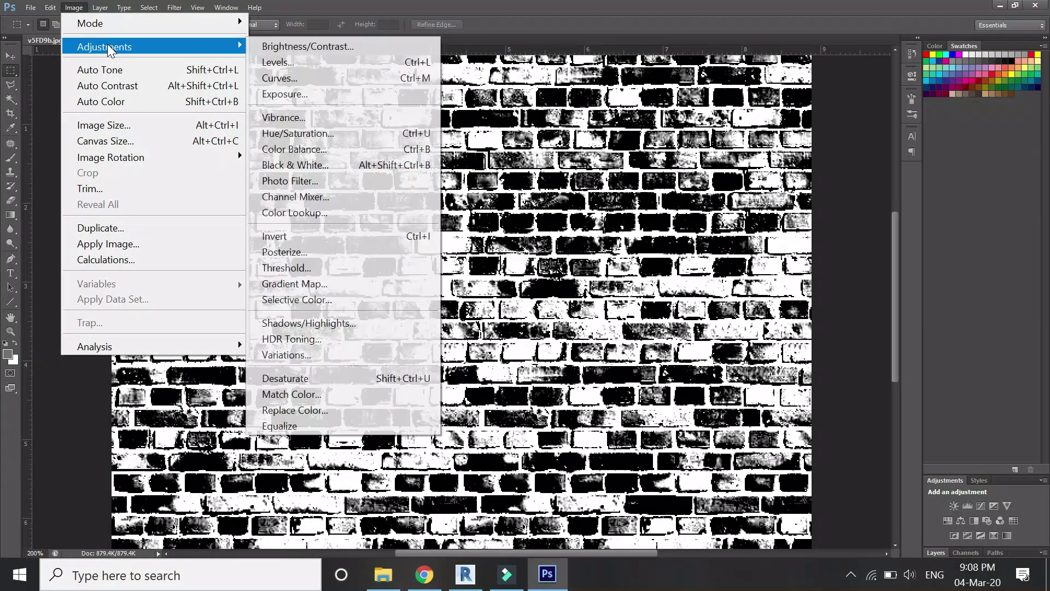
{"action": "left_click", "coordinate": [317, 234]}
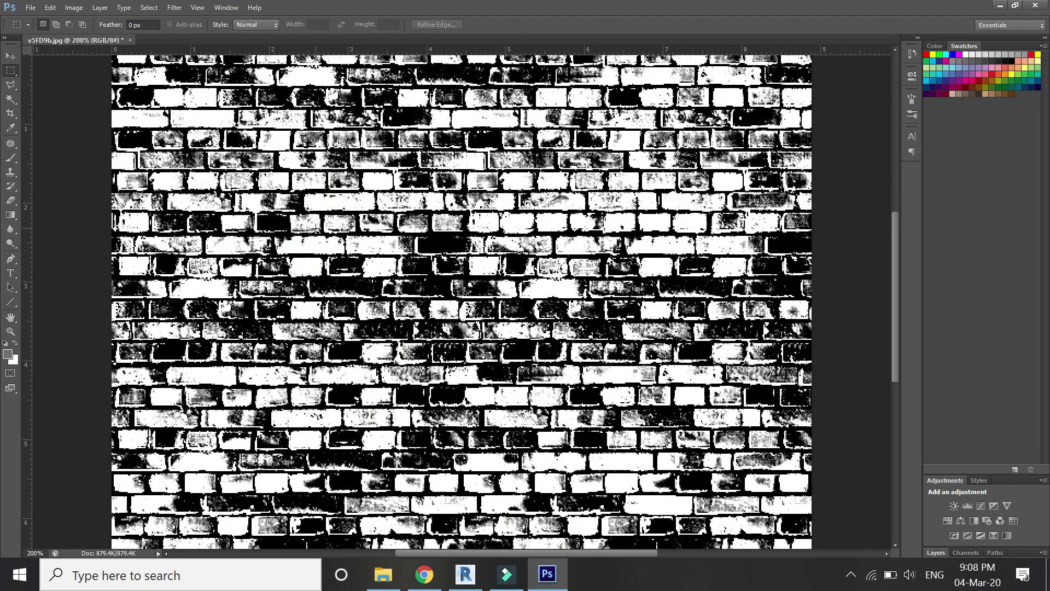
Step: Back in Revit, enable a Brick Bump.jpg bump map at amount 262
{"action": "left_click", "coordinate": [1035, 5]}
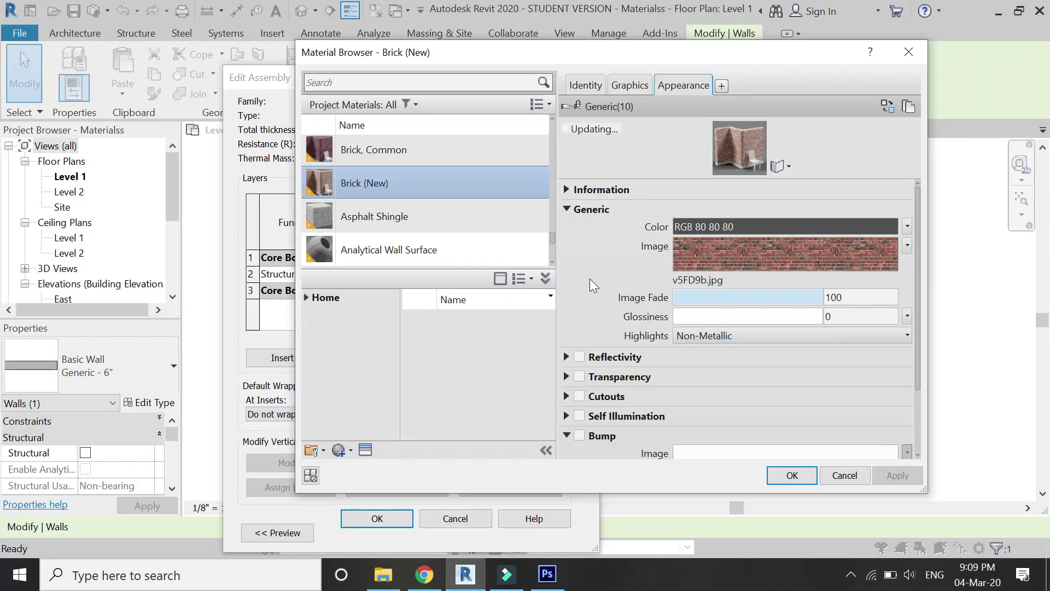
{"action": "scroll", "coordinate": [590, 277], "scroll_direction": "down", "scroll_amount": 1}
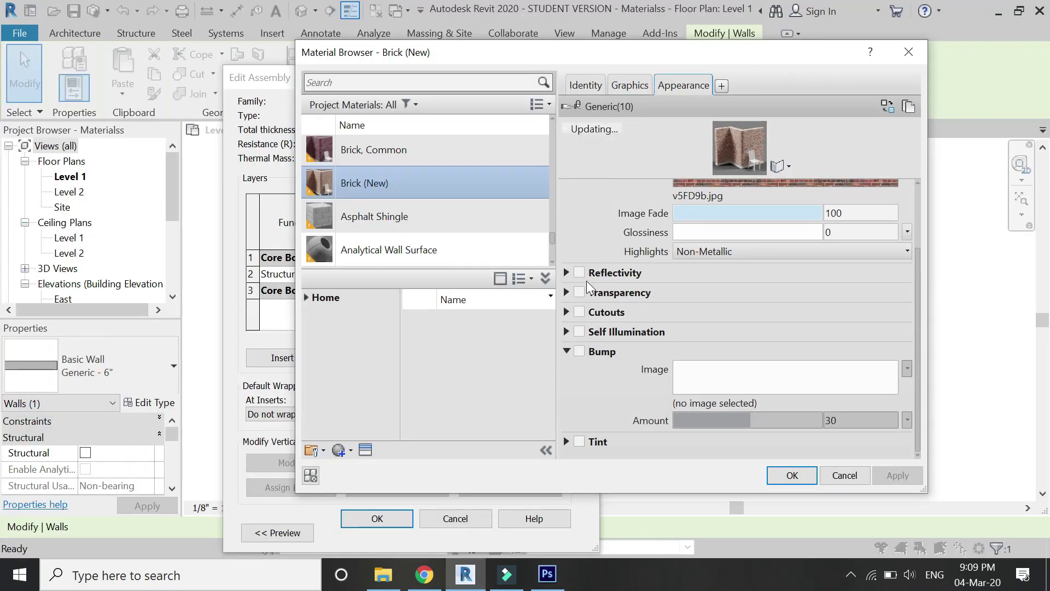
{"action": "left_click", "coordinate": [582, 348]}
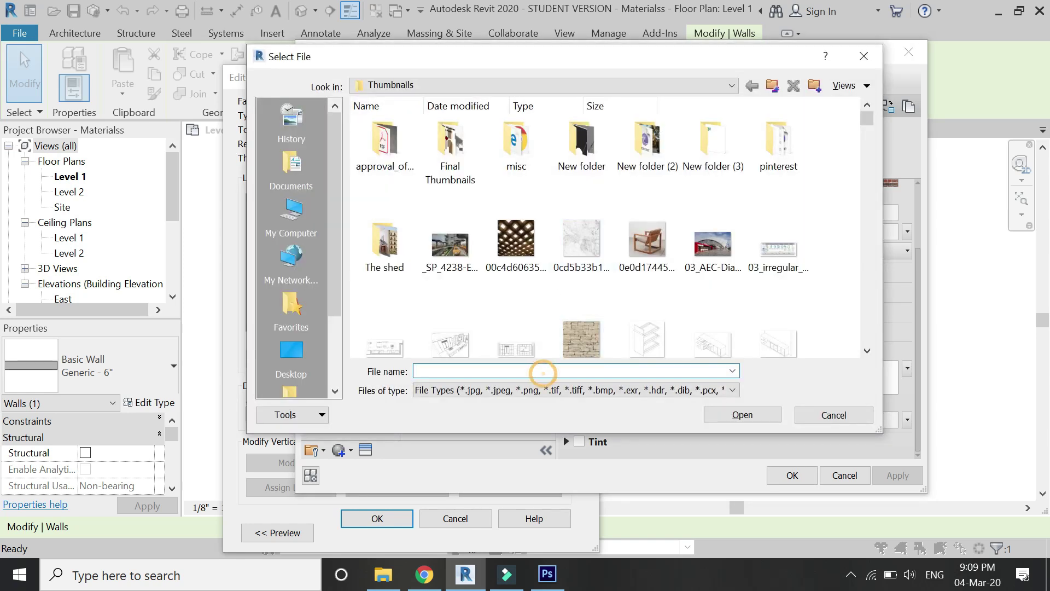
{"action": "type", "text": "brick Bump.jpg"}
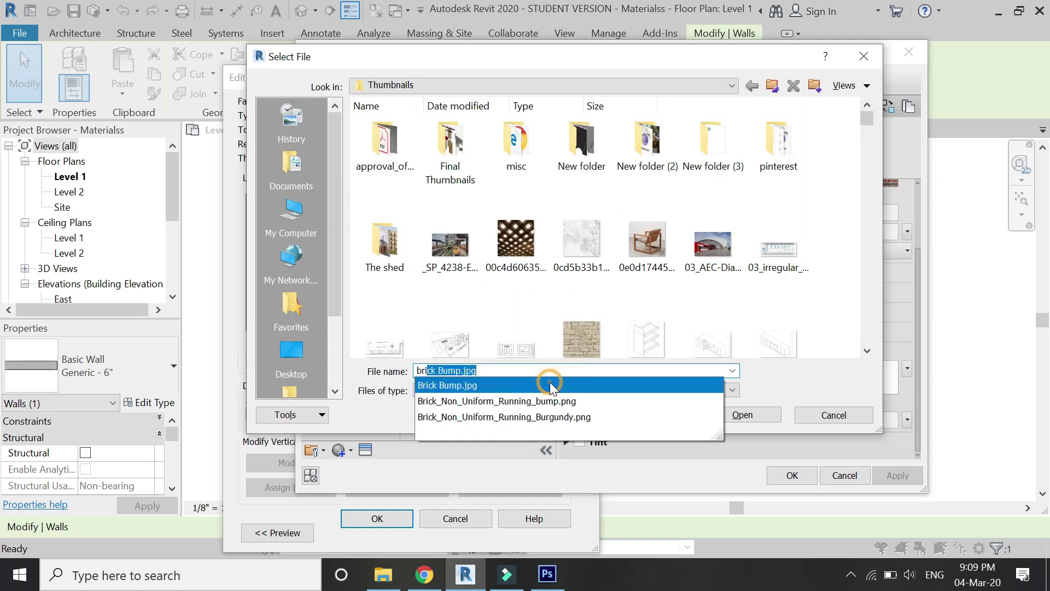
{"action": "left_click", "coordinate": [546, 385]}
{"action": "left_click", "coordinate": [728, 421]}
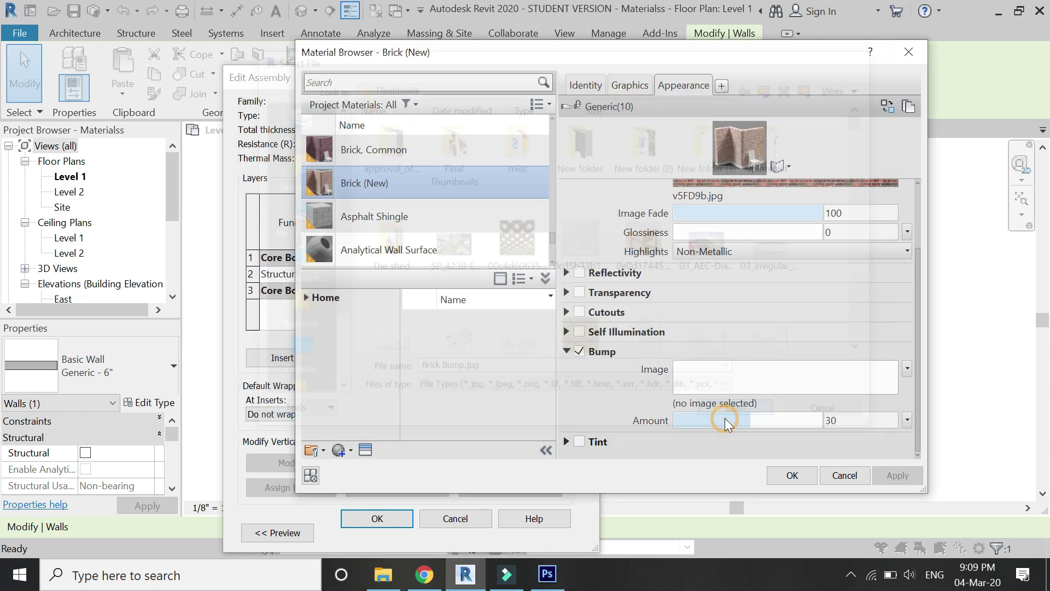
{"action": "left_click_drag", "start_coordinate": [764, 423], "coordinate": [771, 422]}
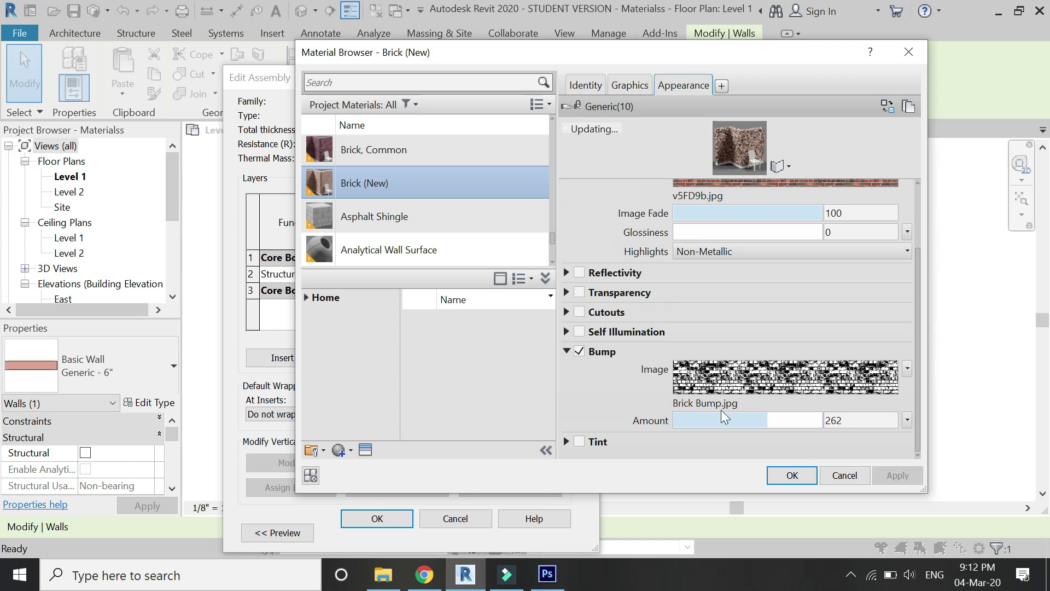
Step: Unlink the bump texture's scaling and set its sample size to 7'-0" by 6'-0"
{"action": "left_click", "coordinate": [773, 387]}
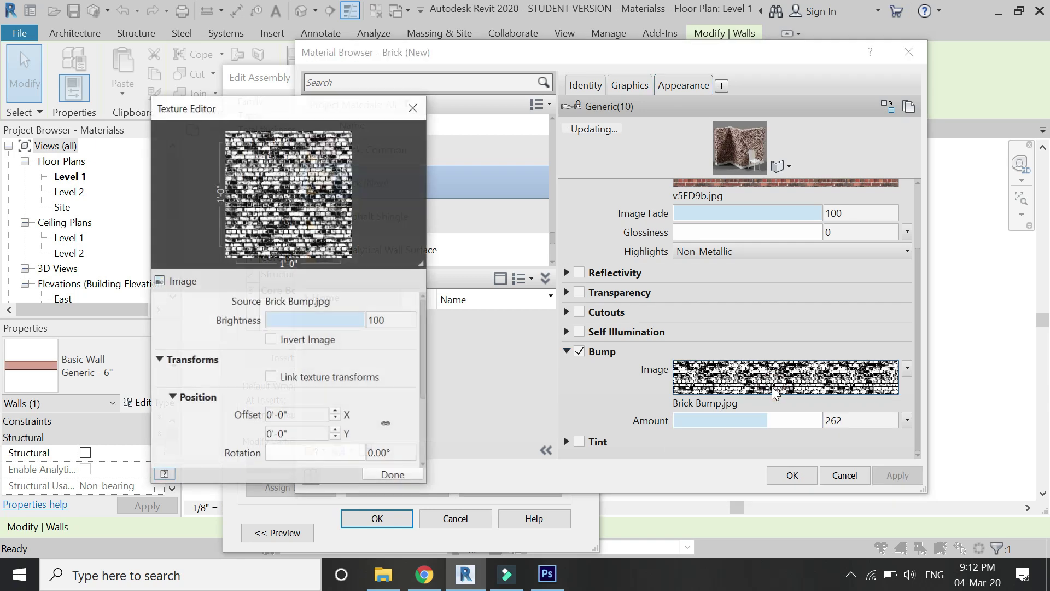
{"action": "scroll", "coordinate": [248, 385], "scroll_direction": "down", "scroll_amount": 5}
{"action": "left_click", "coordinate": [294, 402]}
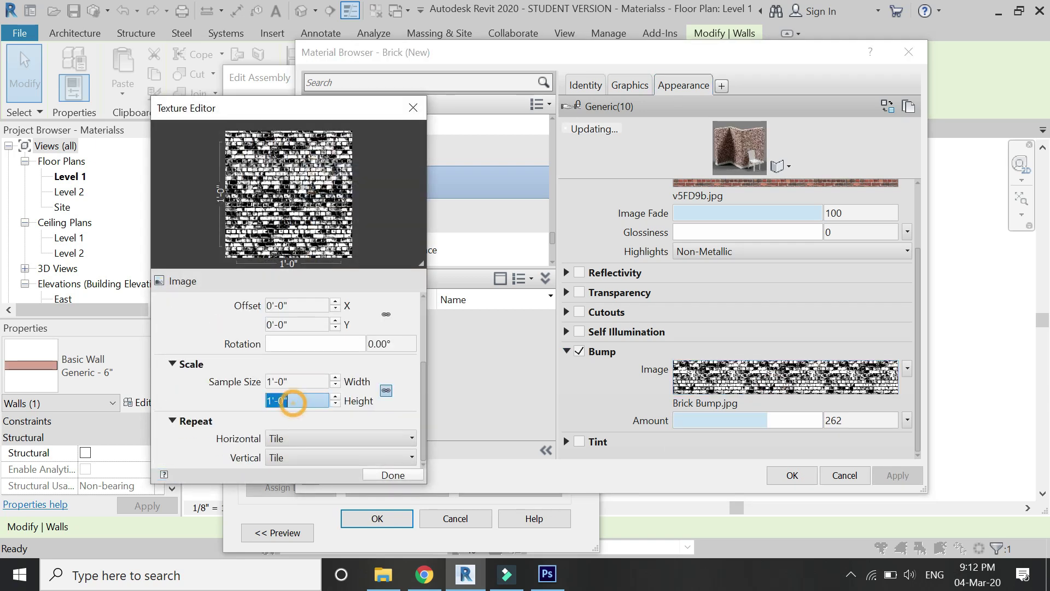
{"action": "type", "text": "6"}
{"action": "key", "text": "Return"}
{"action": "left_click", "coordinate": [289, 381]}
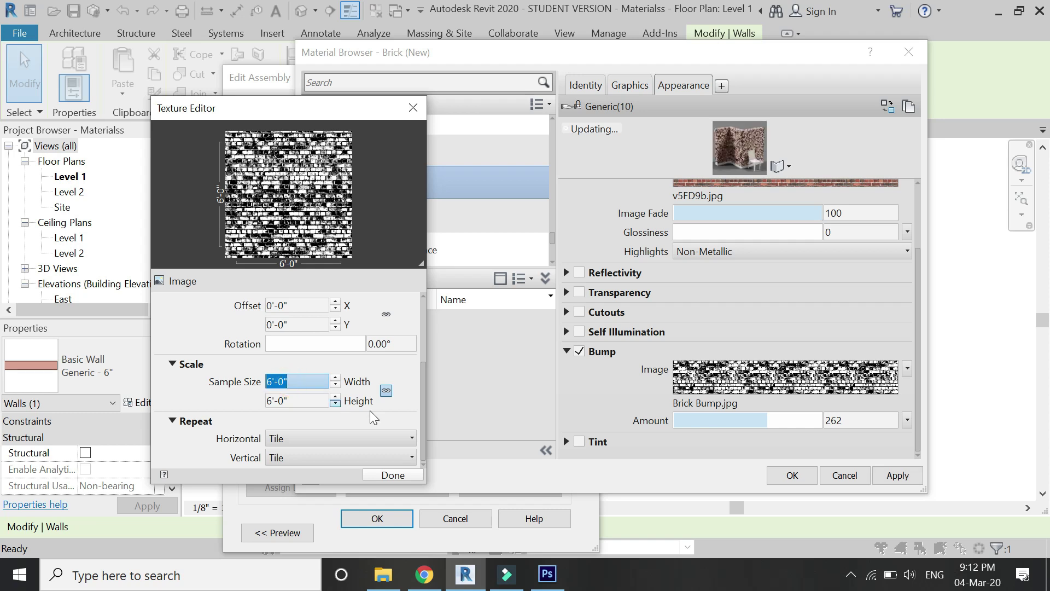
{"action": "left_click", "coordinate": [386, 391]}
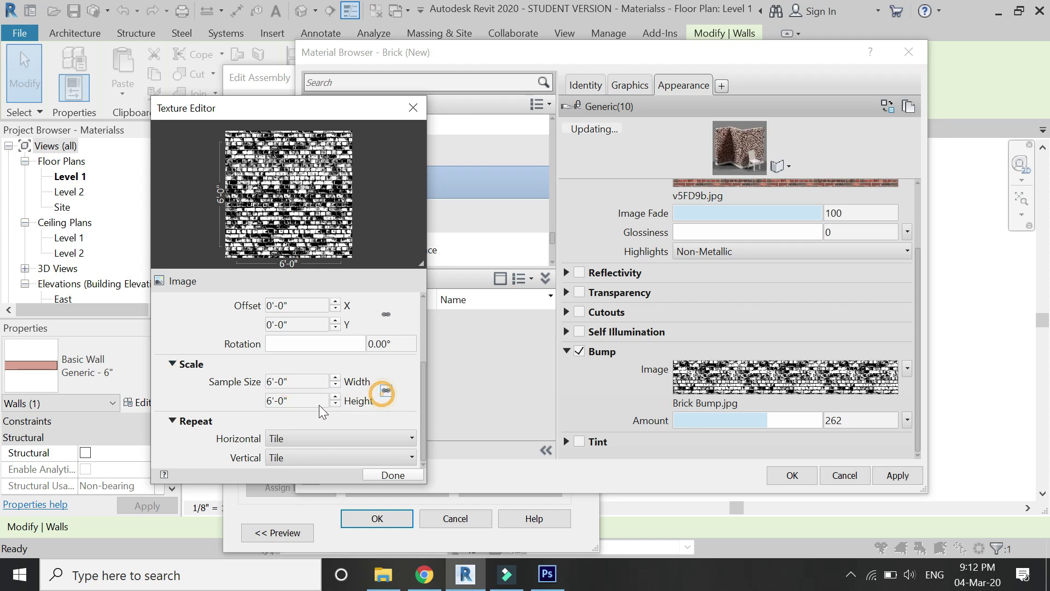
{"action": "left_click", "coordinate": [295, 382]}
{"action": "type", "text": "7"}
{"action": "key", "text": "Return"}
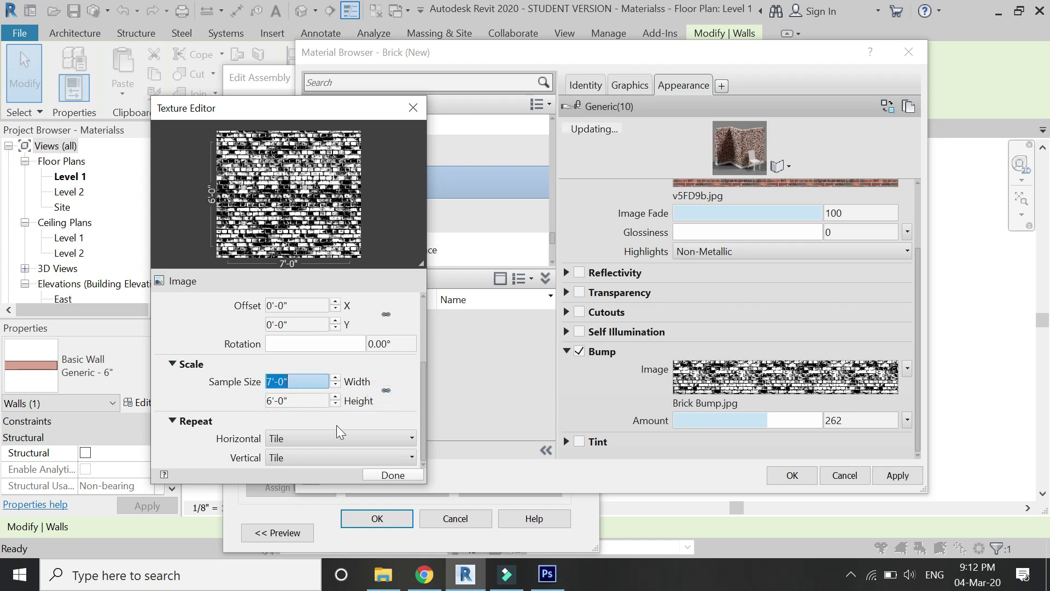
{"action": "left_click", "coordinate": [392, 474]}
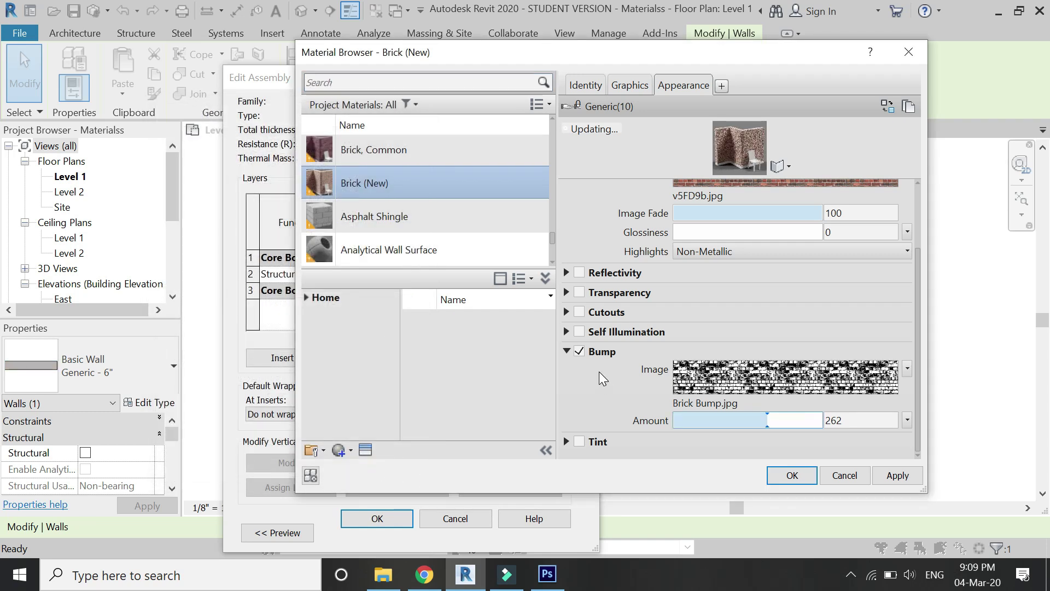
Step: Shade with the render appearance and pick the model Brick surface foreground pattern
{"action": "left_click", "coordinate": [614, 87]}
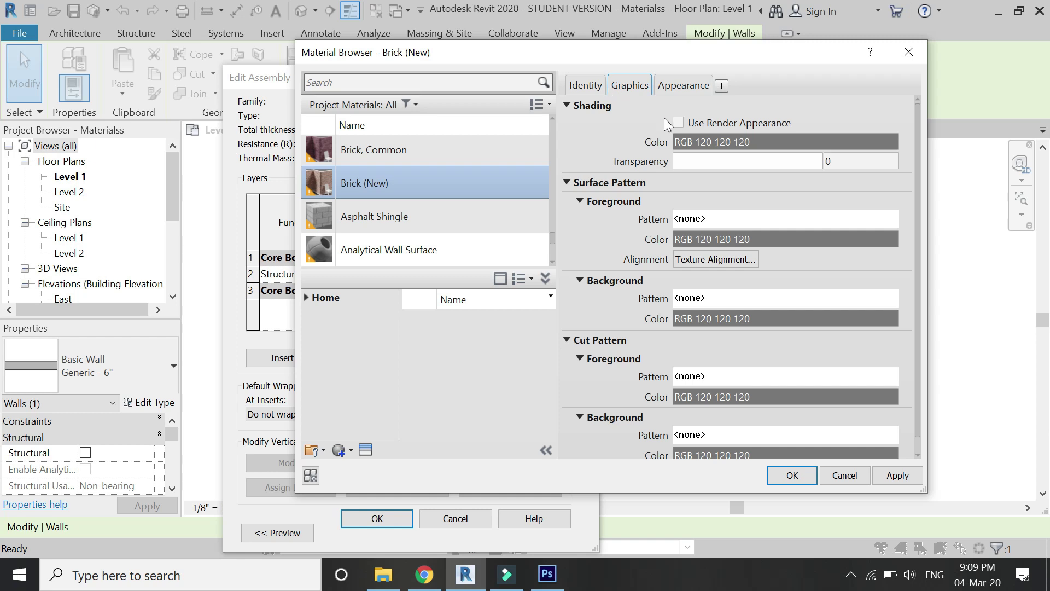
{"action": "left_click", "coordinate": [677, 123]}
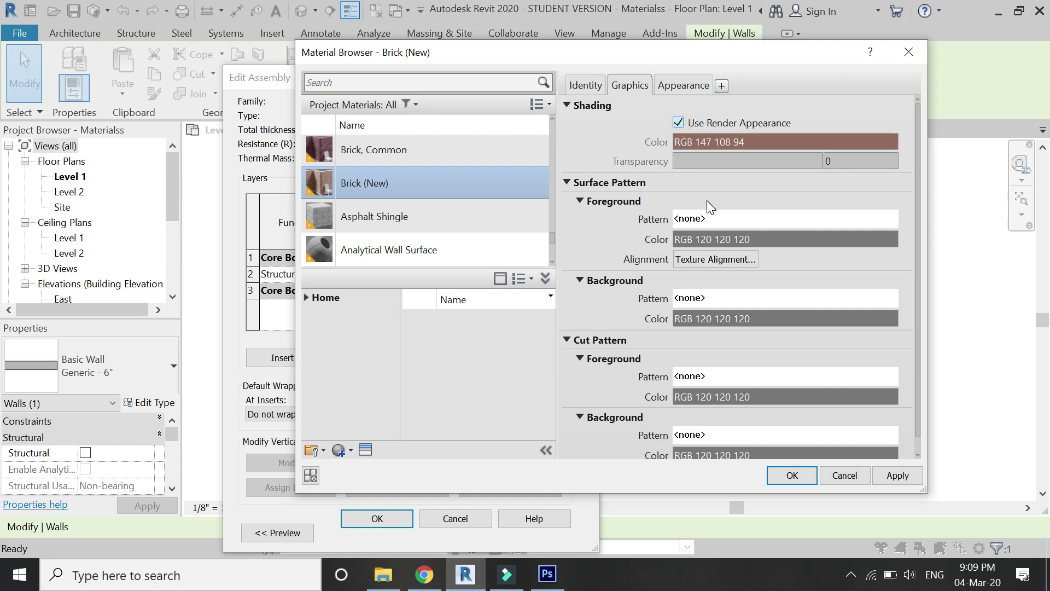
{"action": "left_click", "coordinate": [712, 217]}
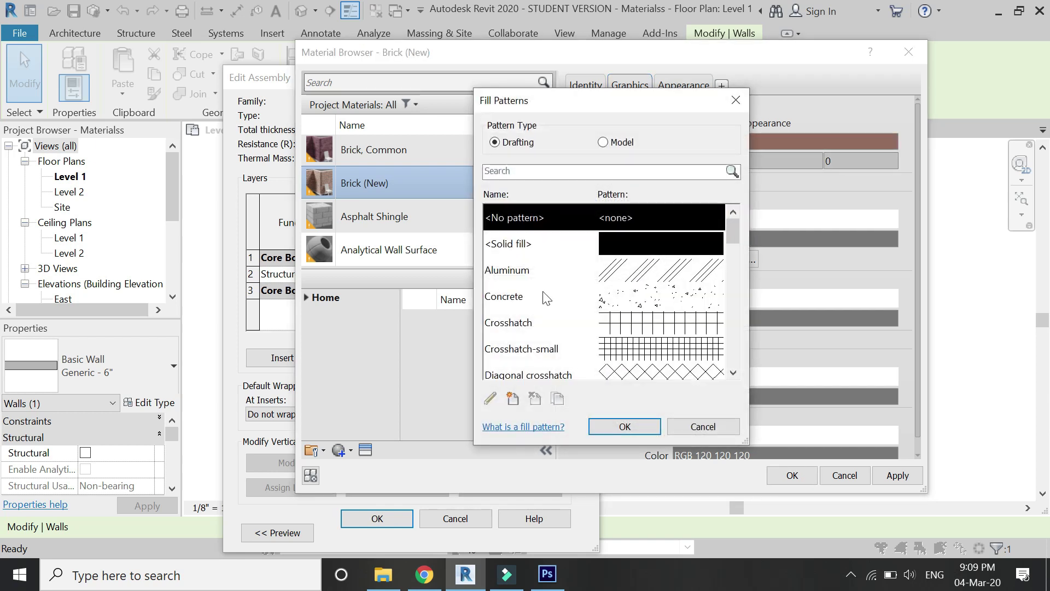
{"action": "scroll", "coordinate": [540, 295], "scroll_direction": "down", "scroll_amount": 3}
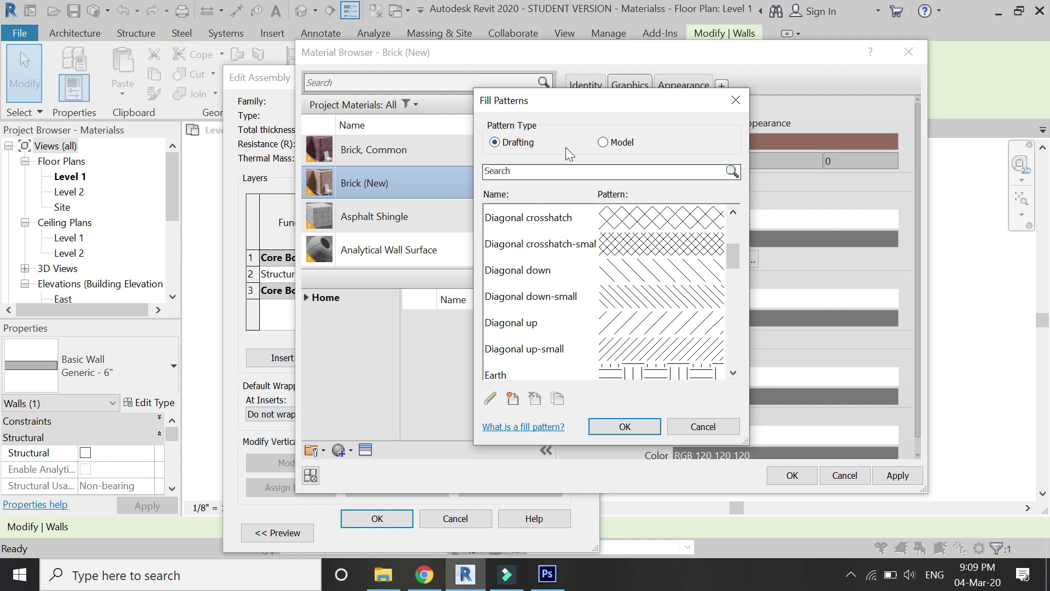
{"action": "left_click", "coordinate": [602, 143]}
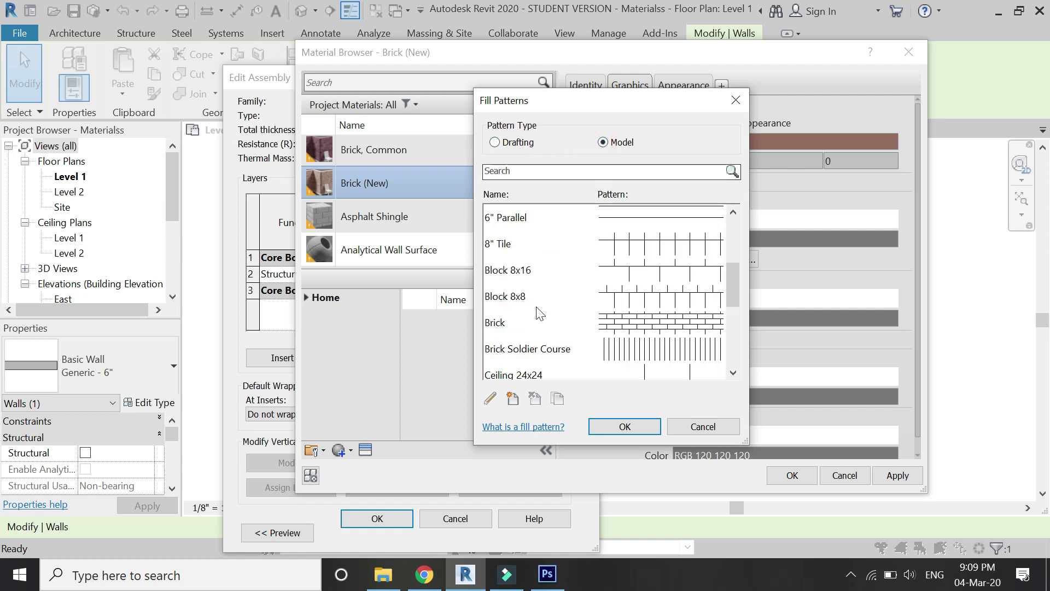
{"action": "left_click", "coordinate": [604, 327]}
Step: Edit the Brick pattern's import scale and apply it as the surface pattern
{"action": "scroll", "coordinate": [581, 332], "scroll_direction": "up", "scroll_amount": 1}
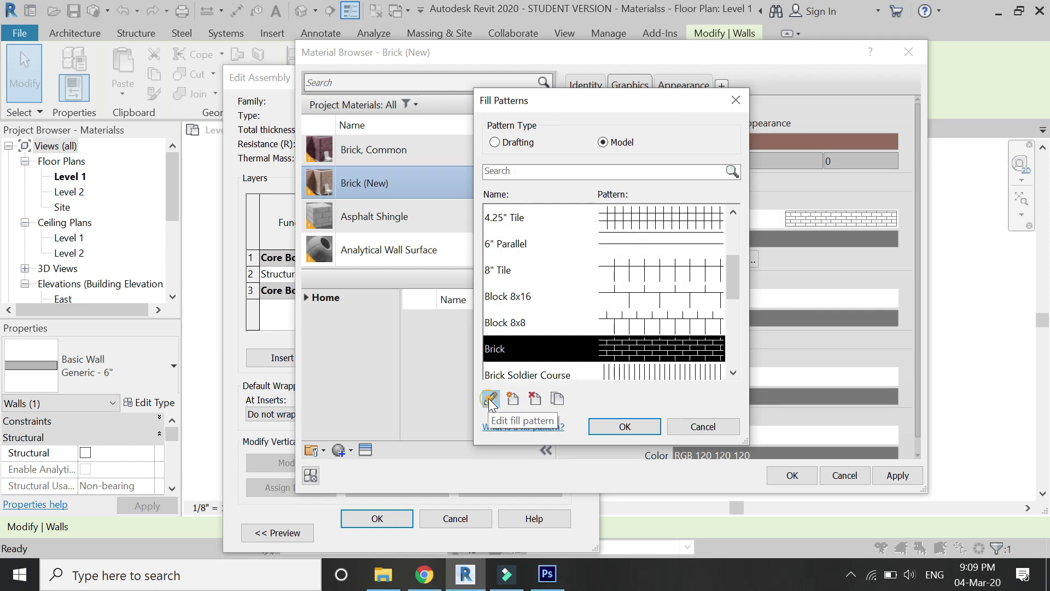
{"action": "left_click", "coordinate": [490, 399]}
{"action": "double_click", "coordinate": [662, 419]}
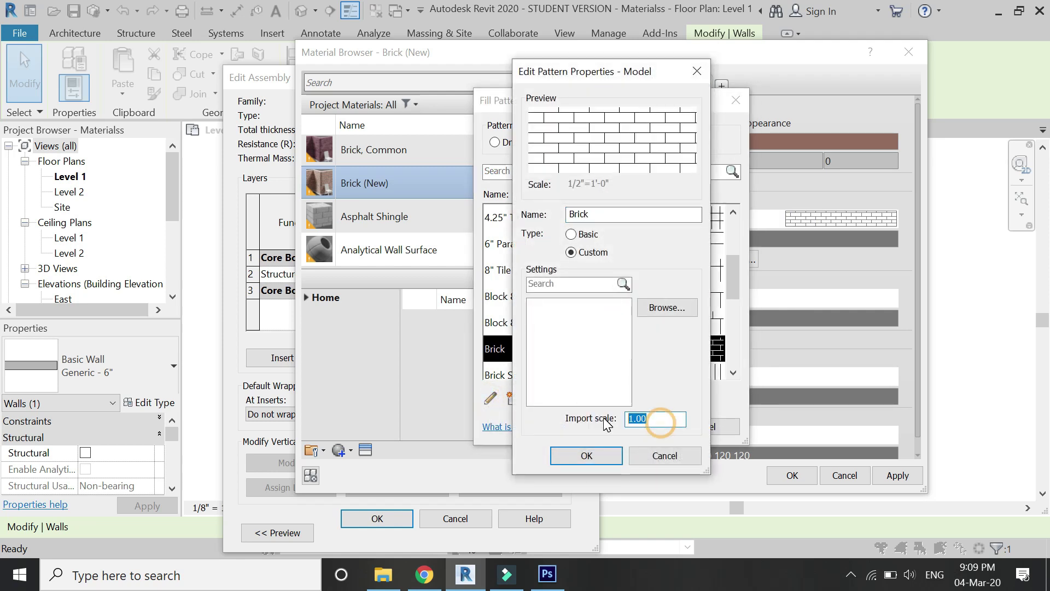
{"action": "type", "text": "1."}
{"action": "type", "text": "0"}
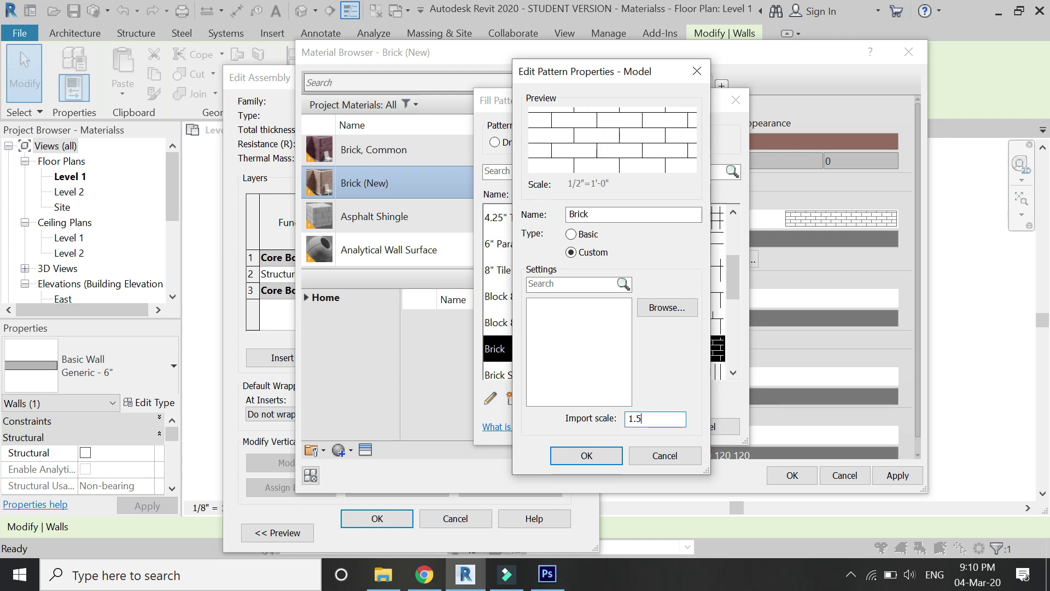
{"action": "key", "text": "Return"}
{"action": "left_click", "coordinate": [641, 427]}
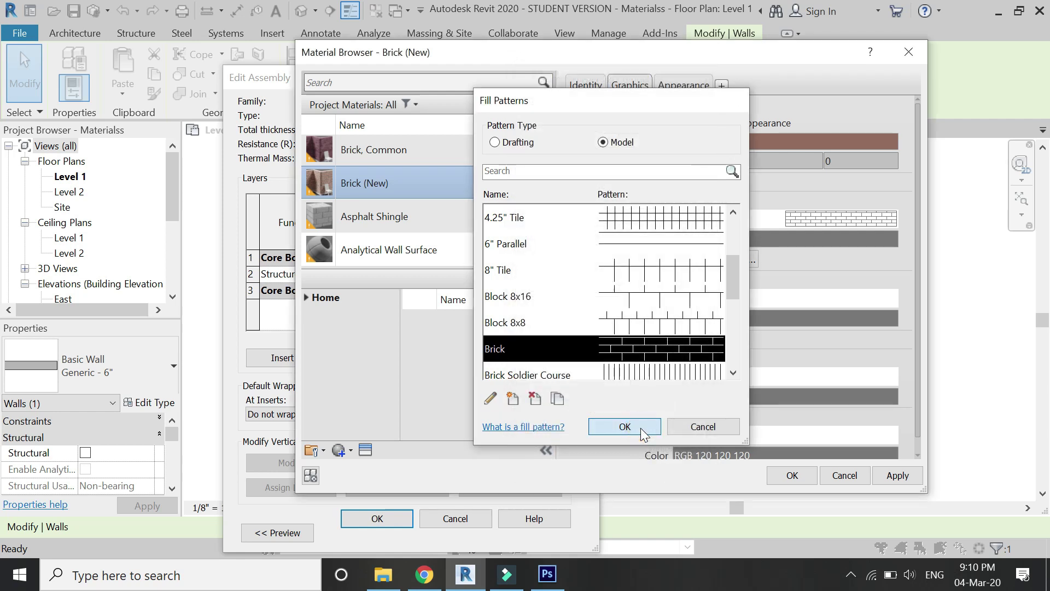
Step: For the cut foreground pattern, pick the Steel hatch and edit it
{"action": "scroll", "coordinate": [689, 311], "scroll_direction": "down", "scroll_amount": 1}
{"action": "left_click", "coordinate": [707, 360]}
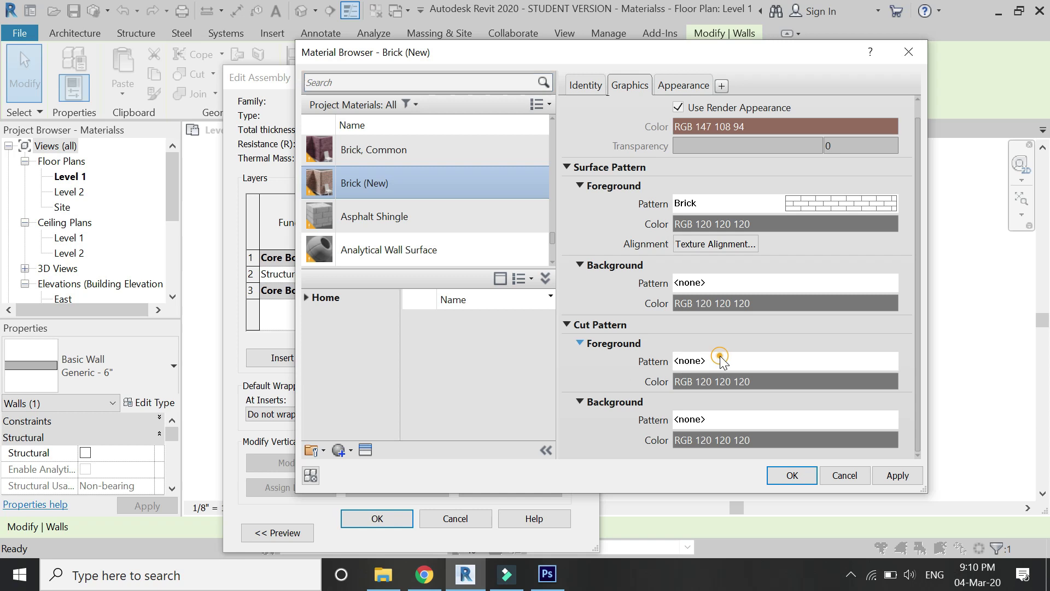
{"action": "scroll", "coordinate": [569, 318], "scroll_direction": "down", "scroll_amount": 5}
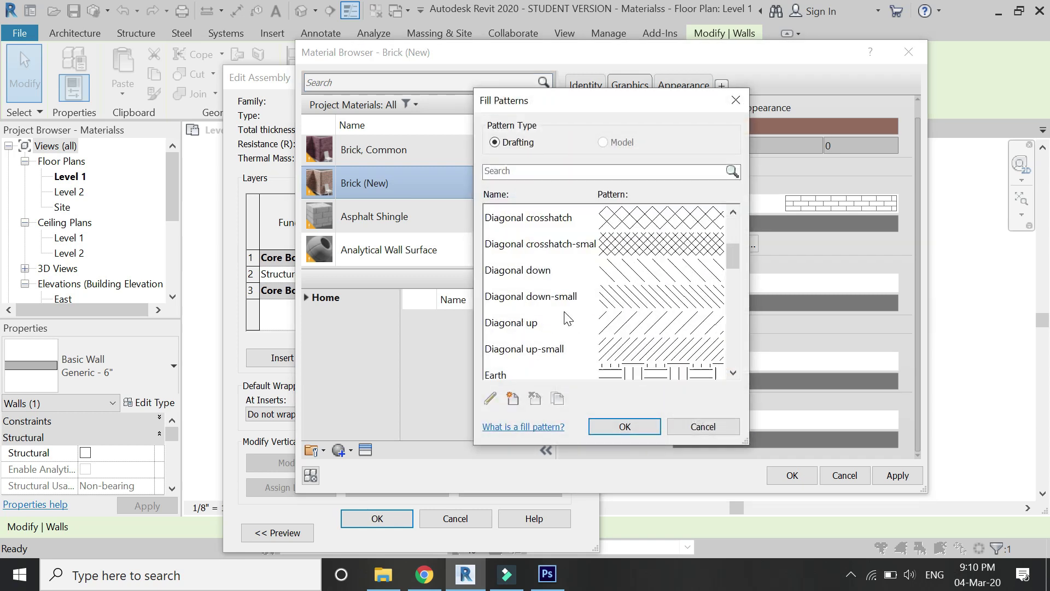
{"action": "scroll", "coordinate": [569, 319], "scroll_direction": "down", "scroll_amount": 1}
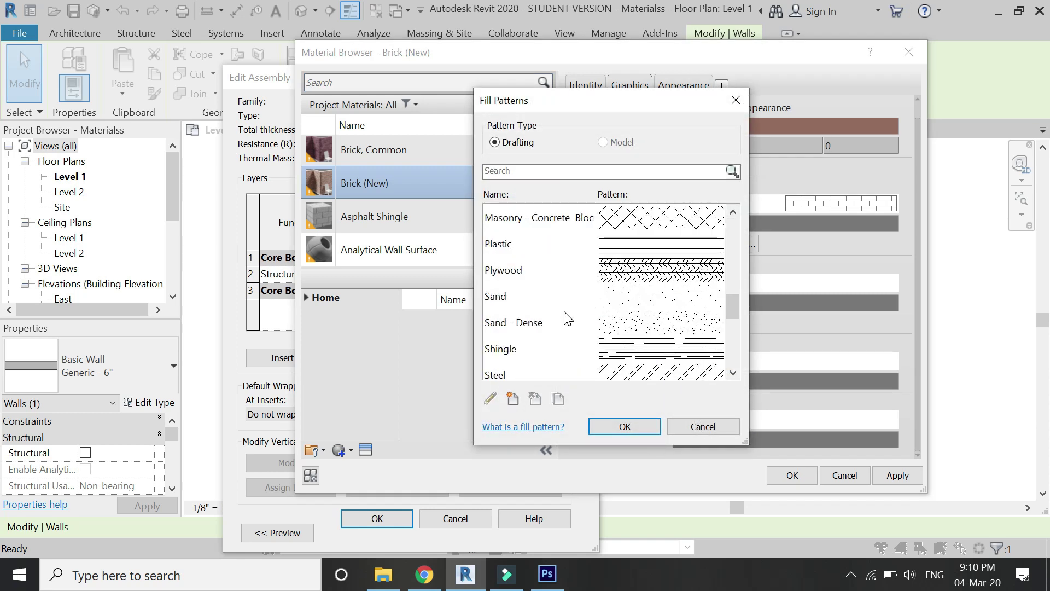
{"action": "scroll", "coordinate": [569, 319], "scroll_direction": "down", "scroll_amount": 2}
{"action": "scroll", "coordinate": [590, 317], "scroll_direction": "up", "scroll_amount": 2}
{"action": "scroll", "coordinate": [588, 317], "scroll_direction": "down", "scroll_amount": 1}
{"action": "left_click", "coordinate": [578, 301]}
{"action": "left_click", "coordinate": [491, 398]}
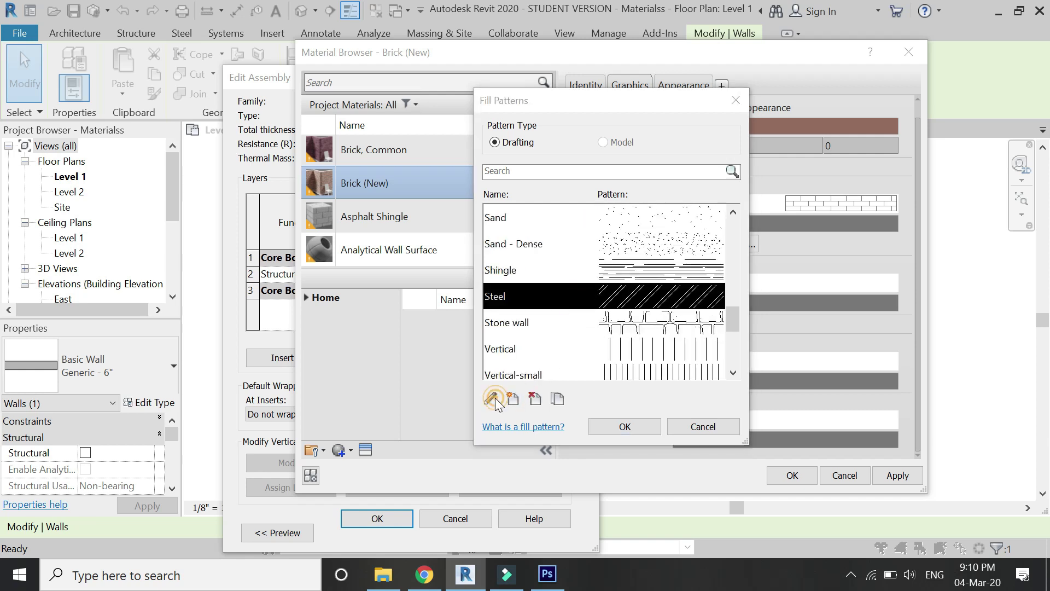
Step: Rename the pattern 'Cut Brick' with import scale 1.5 and apply it
{"action": "double_click", "coordinate": [578, 213]}
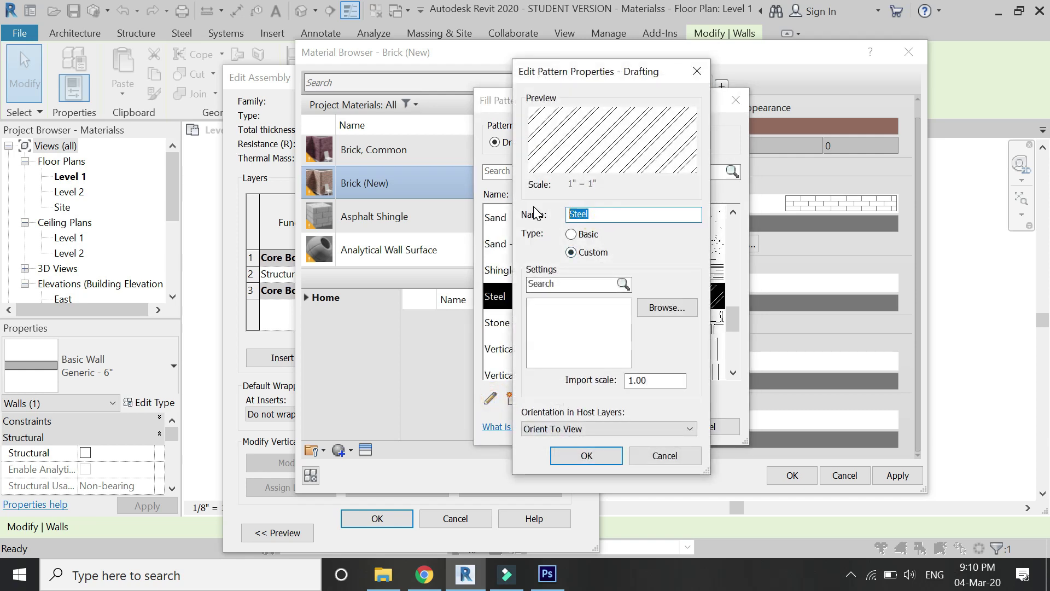
{"action": "type", "text": "Cut Brick"}
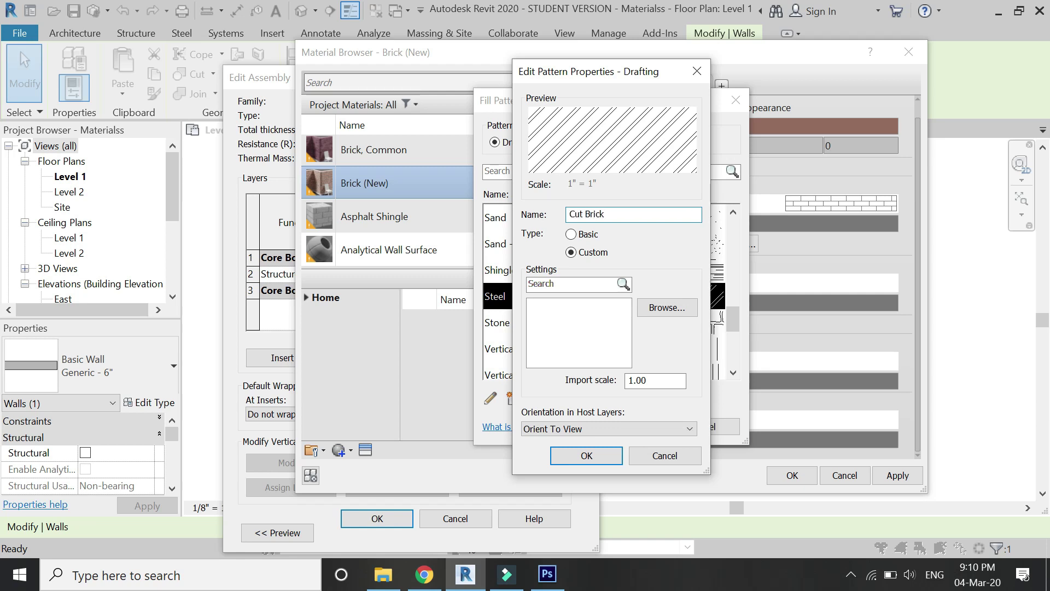
{"action": "double_click", "coordinate": [635, 380]}
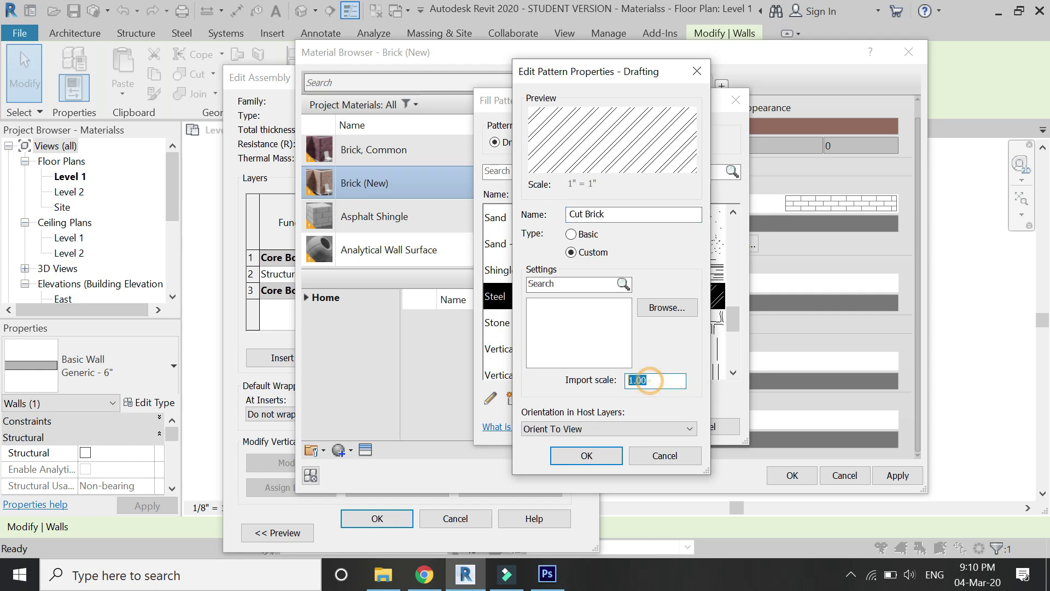
{"action": "type", "text": "1.5"}
{"action": "left_click", "coordinate": [608, 454]}
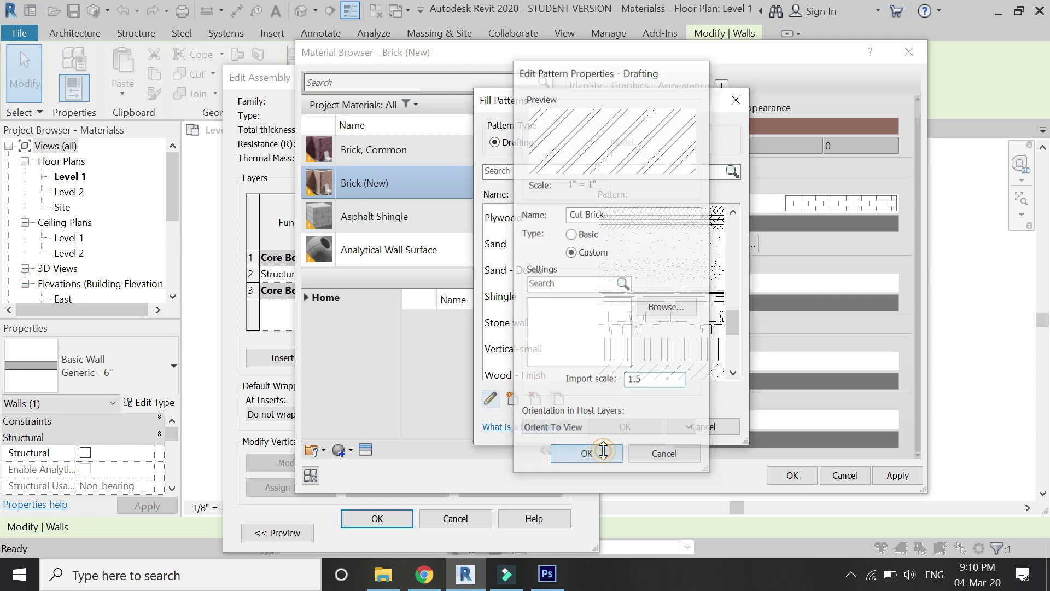
{"action": "left_click", "coordinate": [622, 427]}
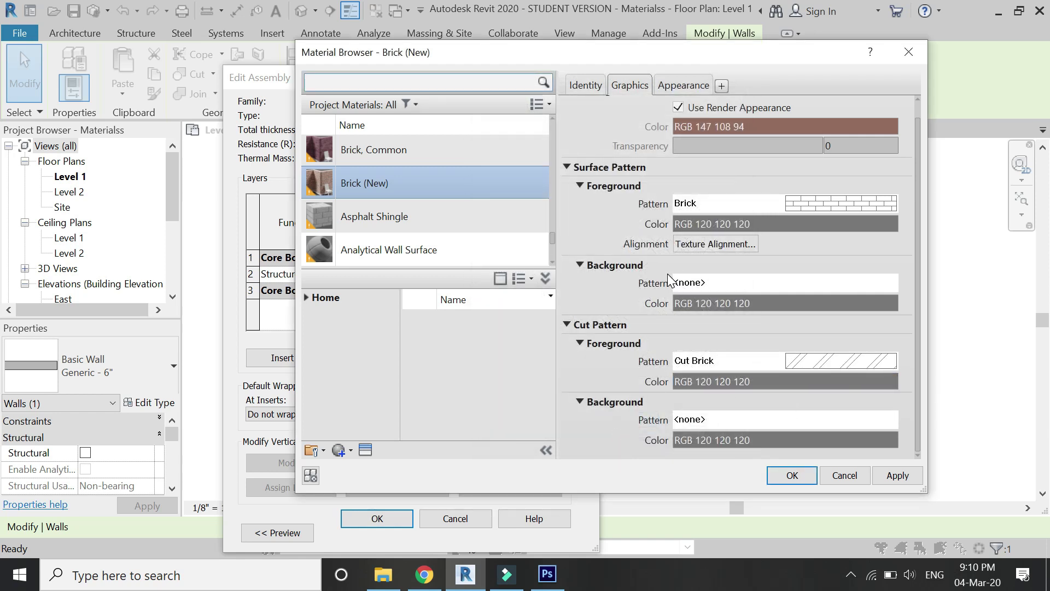
Step: Enter description 'Exposed Bricks (English Bond)' and manufacturer 'Vital Bricks' in the Identity data
{"action": "left_click", "coordinate": [584, 83]}
{"action": "left_click", "coordinate": [701, 144]}
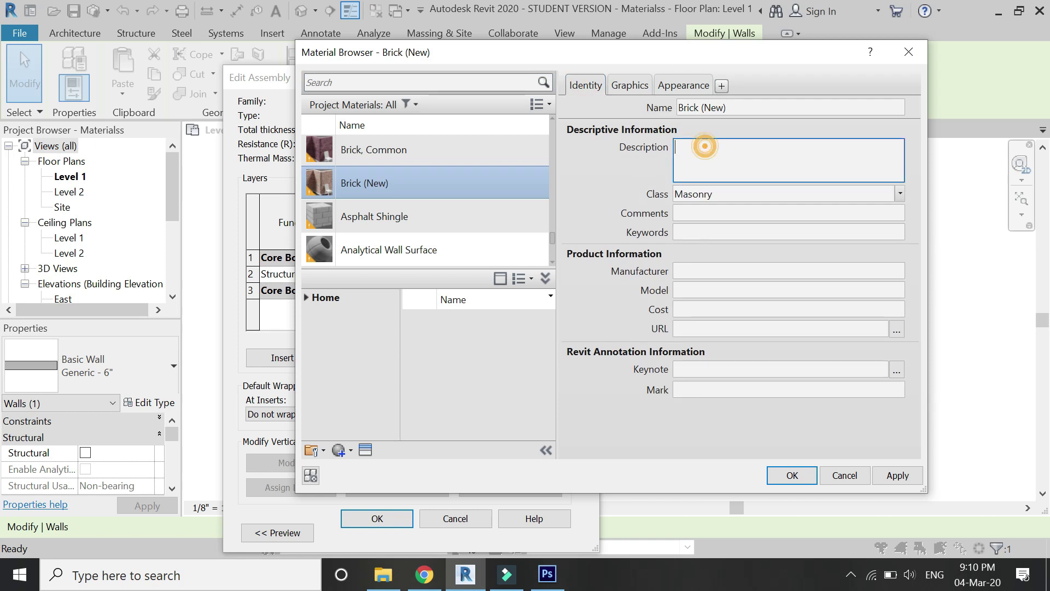
{"action": "type", "text": "E"}
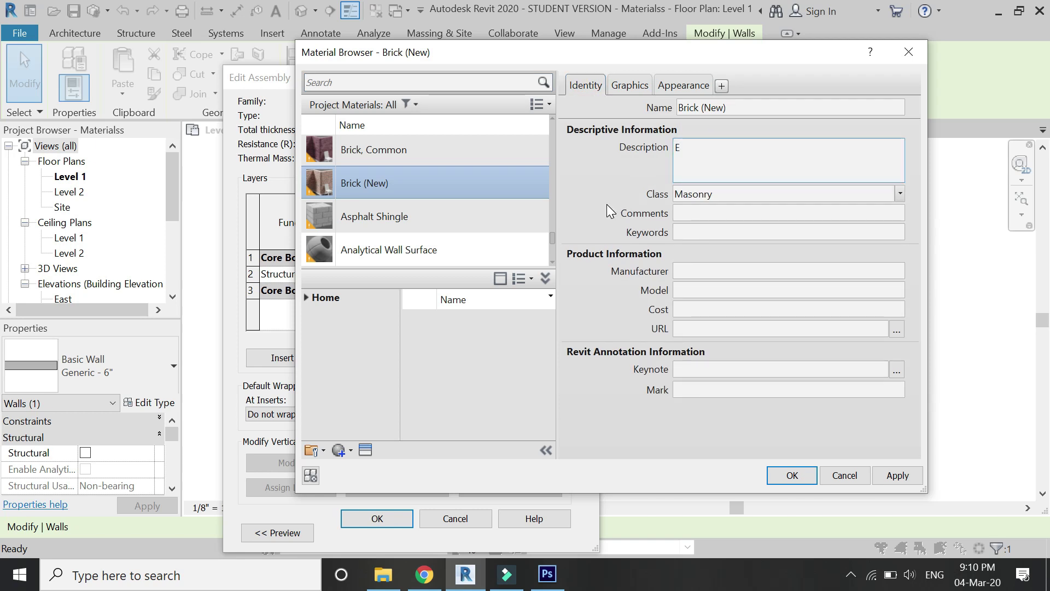
{"action": "type", "text": "xposed Bricks"}
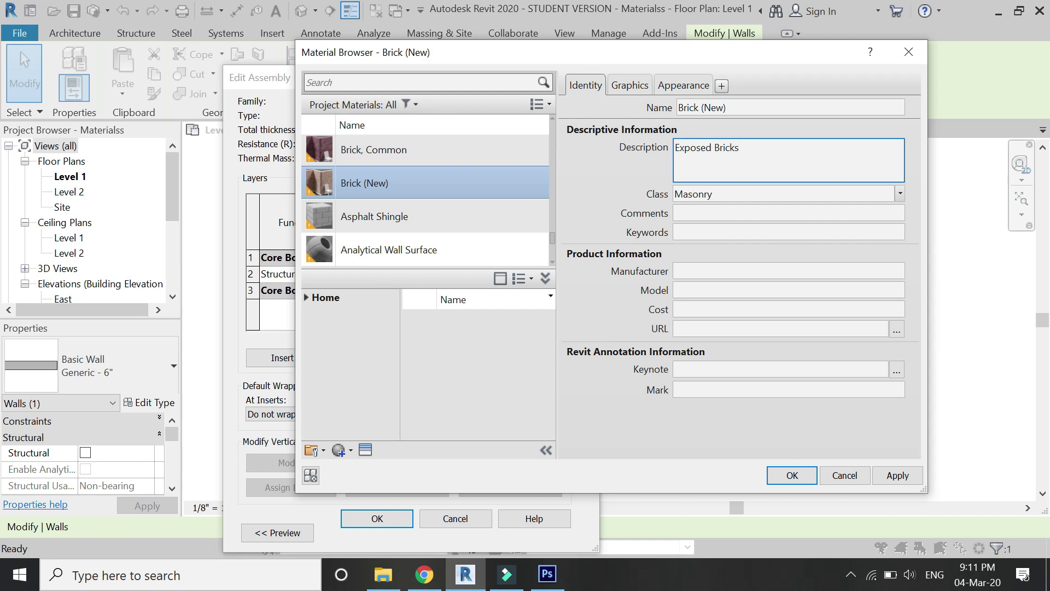
{"action": "type", "text": " (English Bond)"}
{"action": "left_click", "coordinate": [731, 270]}
{"action": "type", "text": "Vit"}
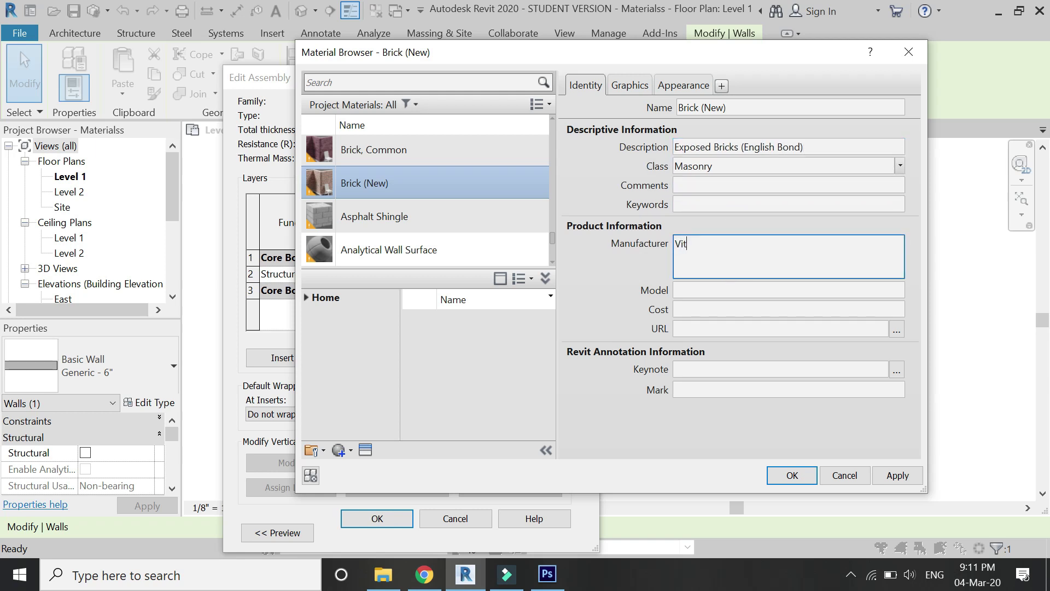
{"action": "type", "text": "al Bricks"}
Step: Fill in model 'XYZ' and cost 'PKR 90/sq. ft.' for Brick (New)
{"action": "left_click", "coordinate": [738, 291]}
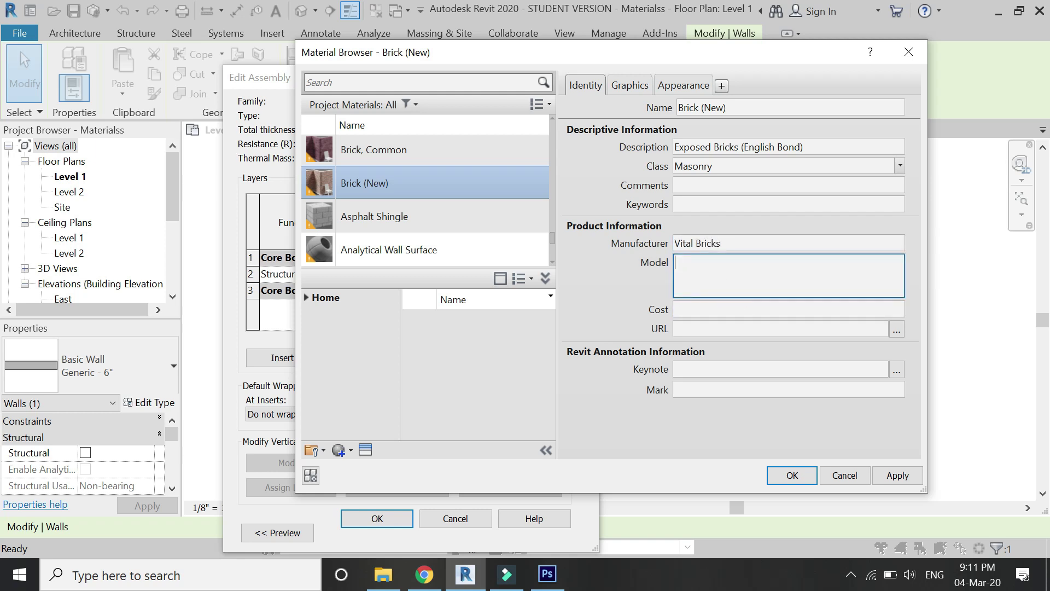
{"action": "left_click", "coordinate": [736, 307]}
{"action": "type", "text": "PK"}
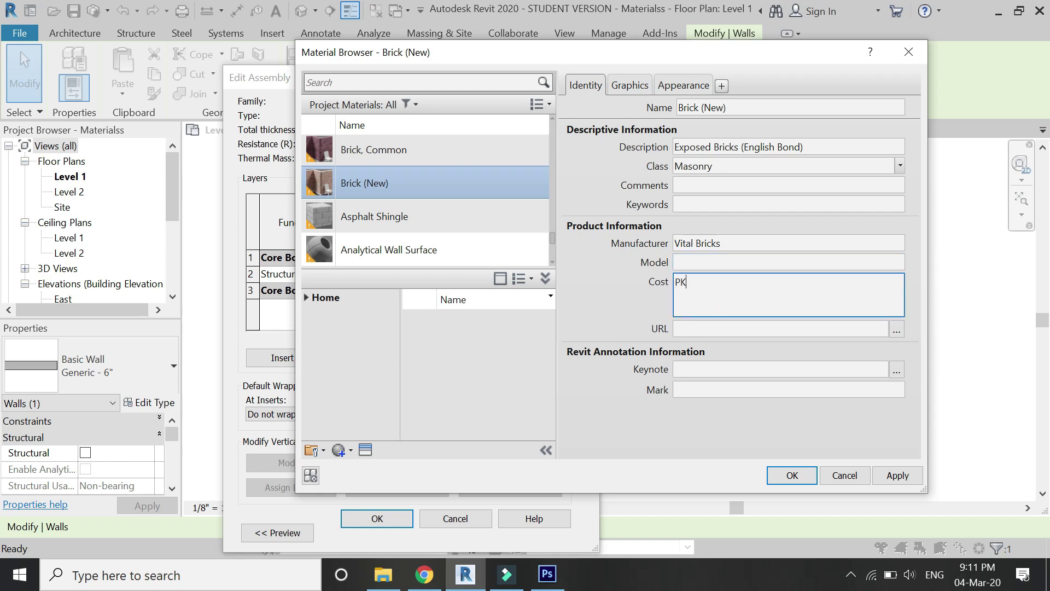
{"action": "type", "text": "R 90/sq. ft."}
{"action": "left_click", "coordinate": [715, 323]}
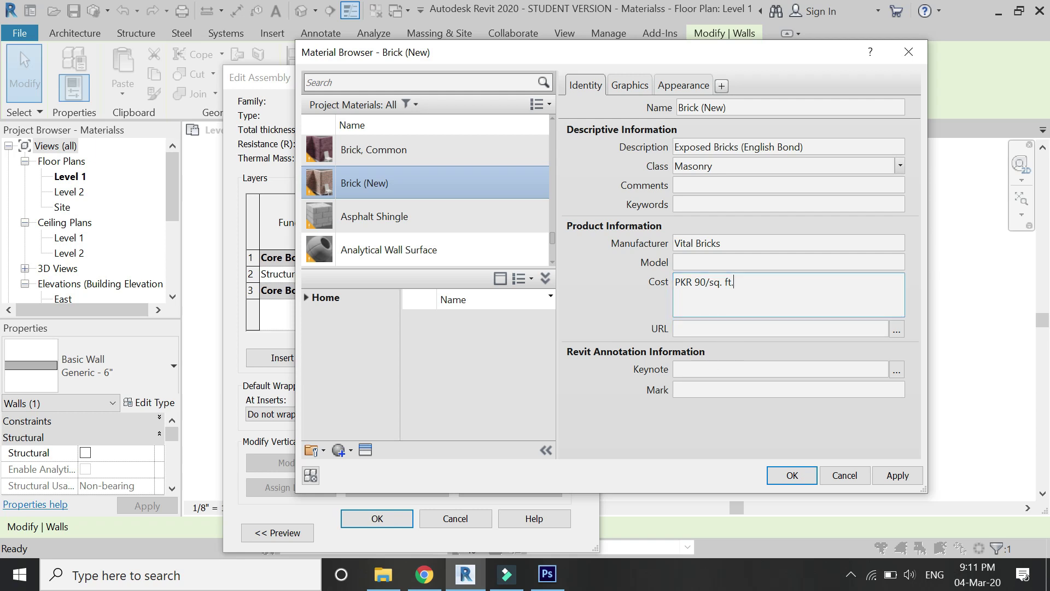
{"action": "left_click", "coordinate": [707, 263]}
{"action": "left_click", "coordinate": [707, 263]}
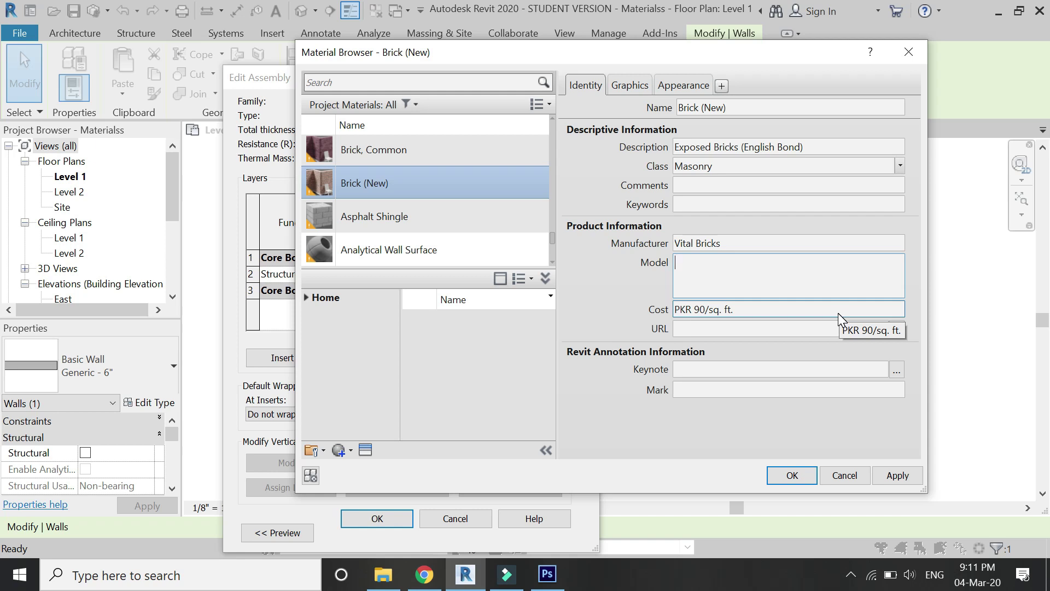
{"action": "type", "text": "XYZ"}
{"action": "left_click", "coordinate": [682, 416]}
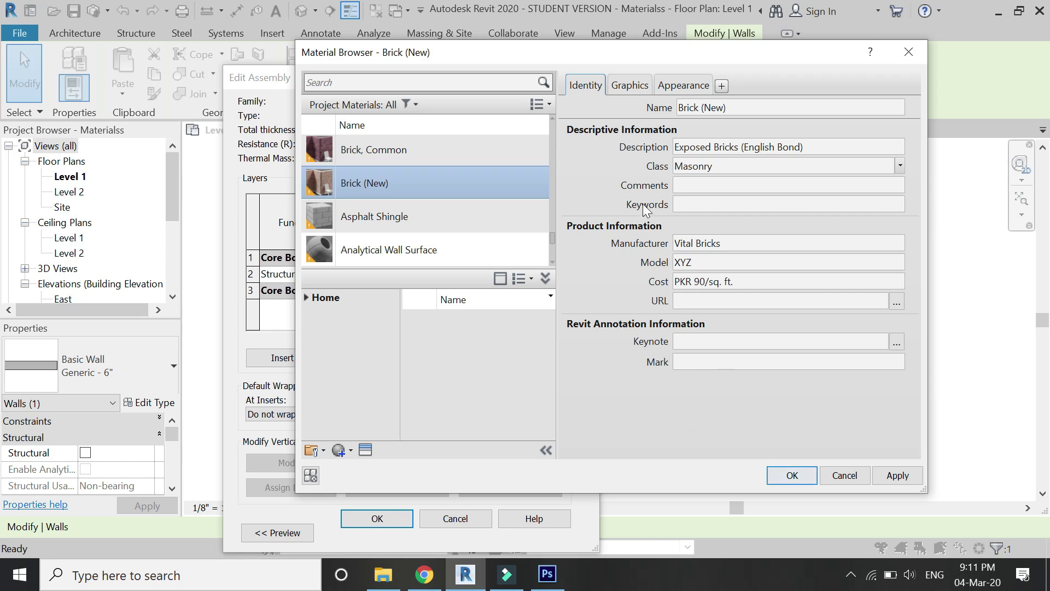
{"action": "left_click", "coordinate": [632, 86]}
Step: Check the brick appearance and bump, then confirm Material Browser, Edit Assembly and Type Properties
{"action": "left_click", "coordinate": [665, 85]}
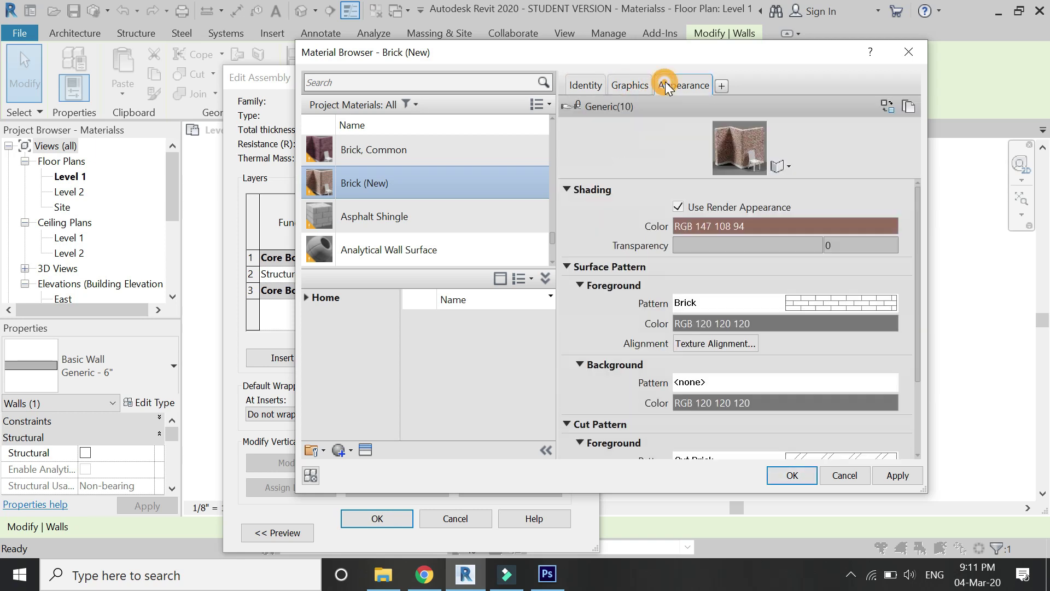
{"action": "scroll", "coordinate": [586, 270], "scroll_direction": "down", "scroll_amount": 1}
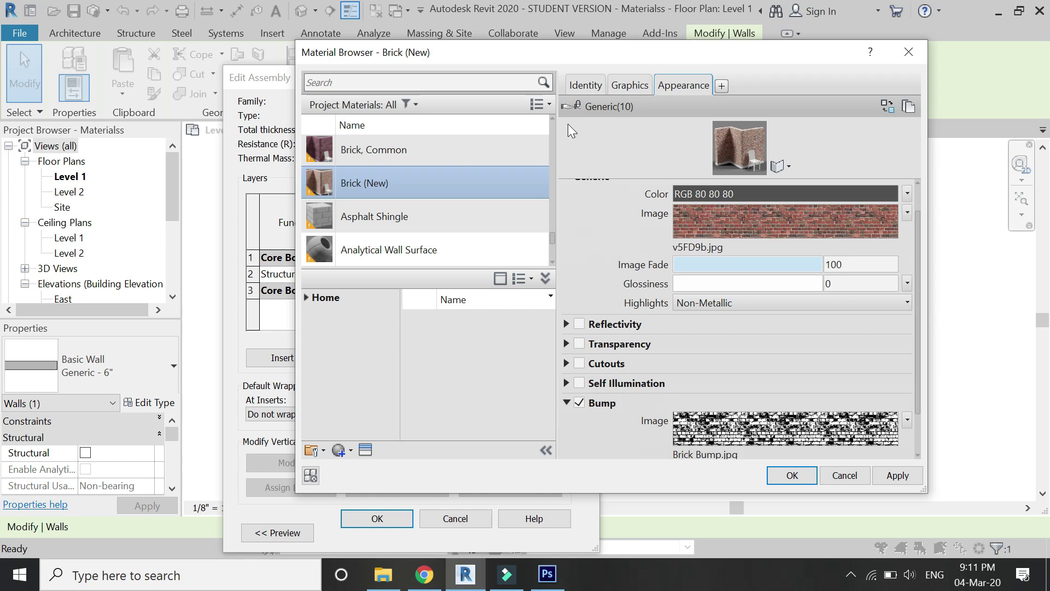
{"action": "left_click", "coordinate": [581, 85]}
{"action": "left_click", "coordinate": [792, 475]}
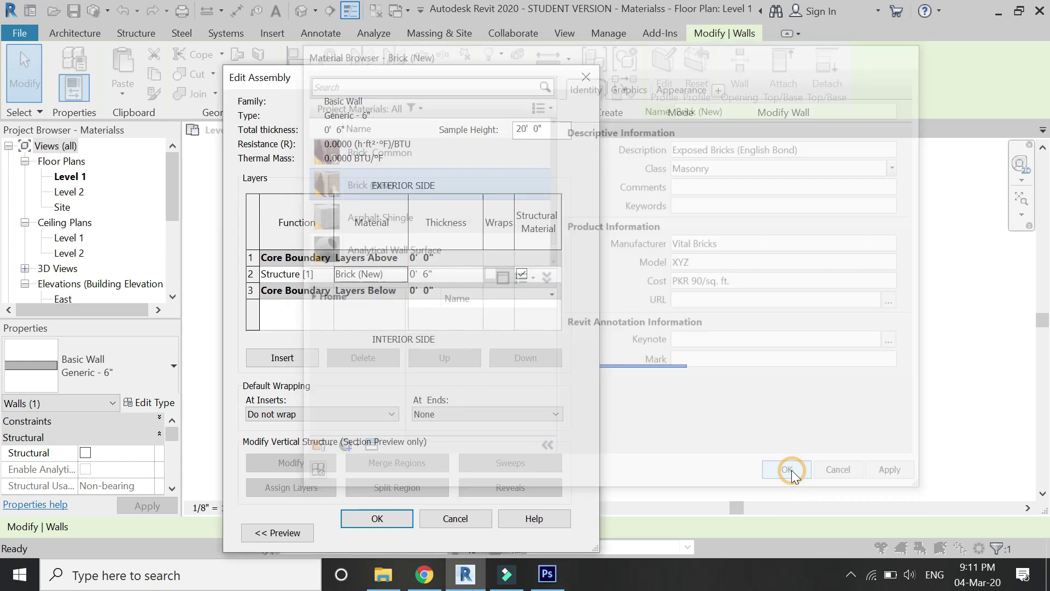
{"action": "left_click", "coordinate": [389, 516]}
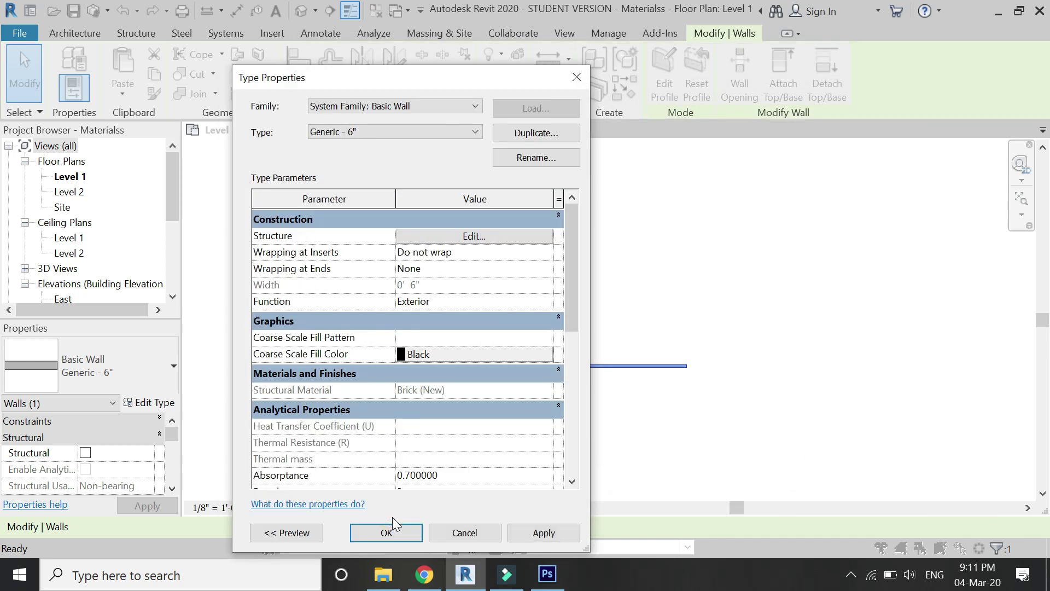
{"action": "left_click", "coordinate": [396, 532]}
Step: Create camera view 3D View 2 with the eye below the right wall, aimed at it
{"action": "left_click", "coordinate": [555, 456]}
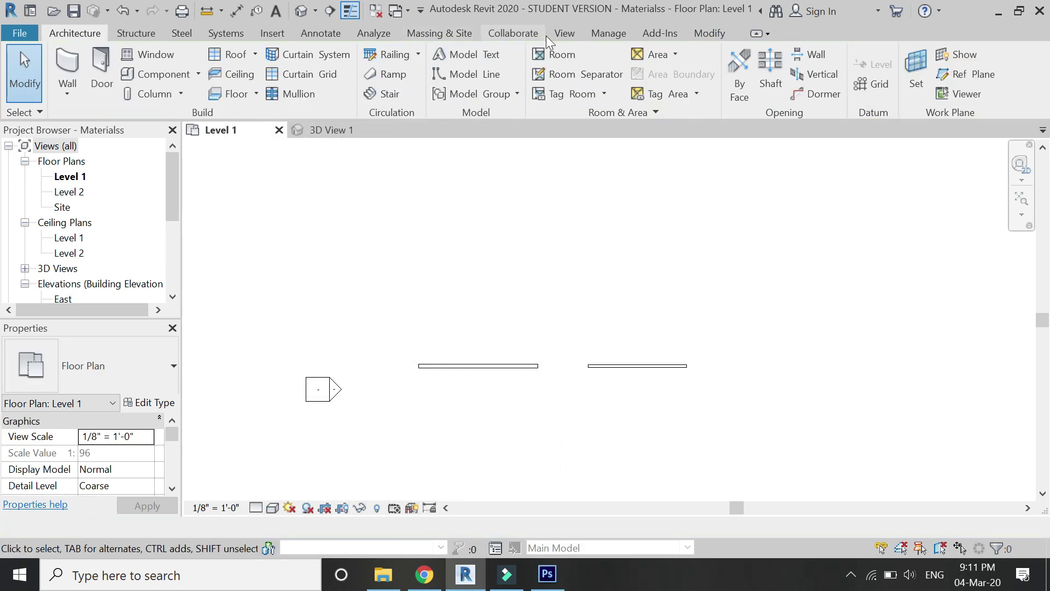
{"action": "left_click", "coordinate": [563, 33]}
{"action": "left_click", "coordinate": [468, 102]}
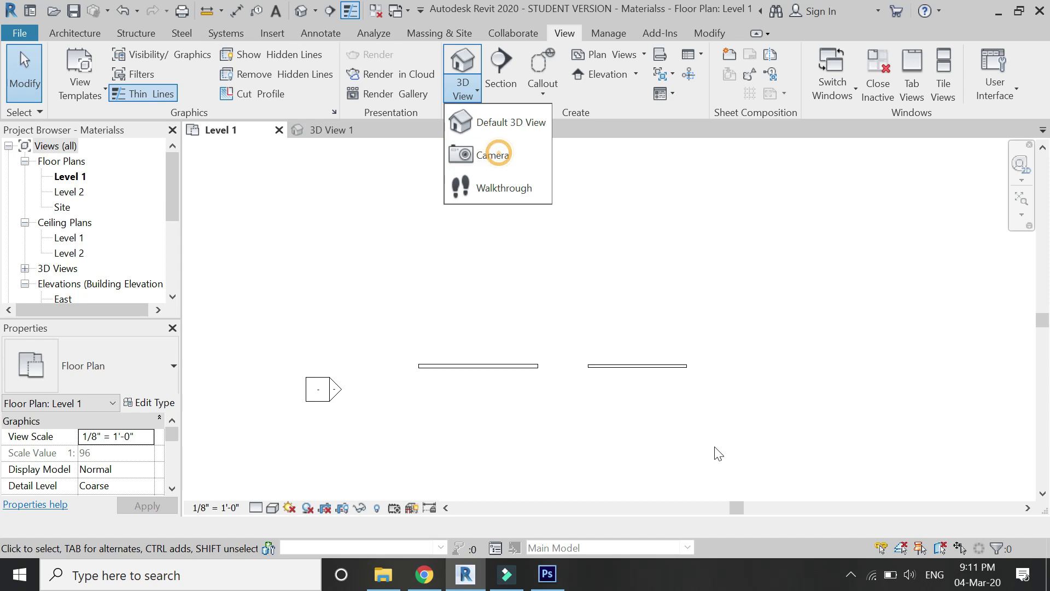
{"action": "left_click", "coordinate": [459, 156]}
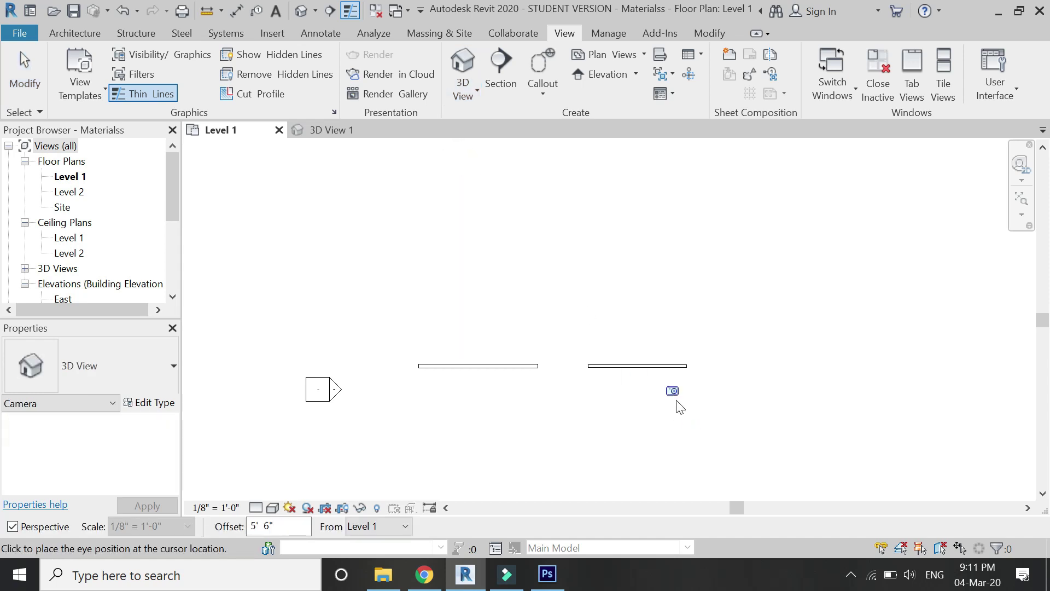
{"action": "left_click", "coordinate": [675, 416]}
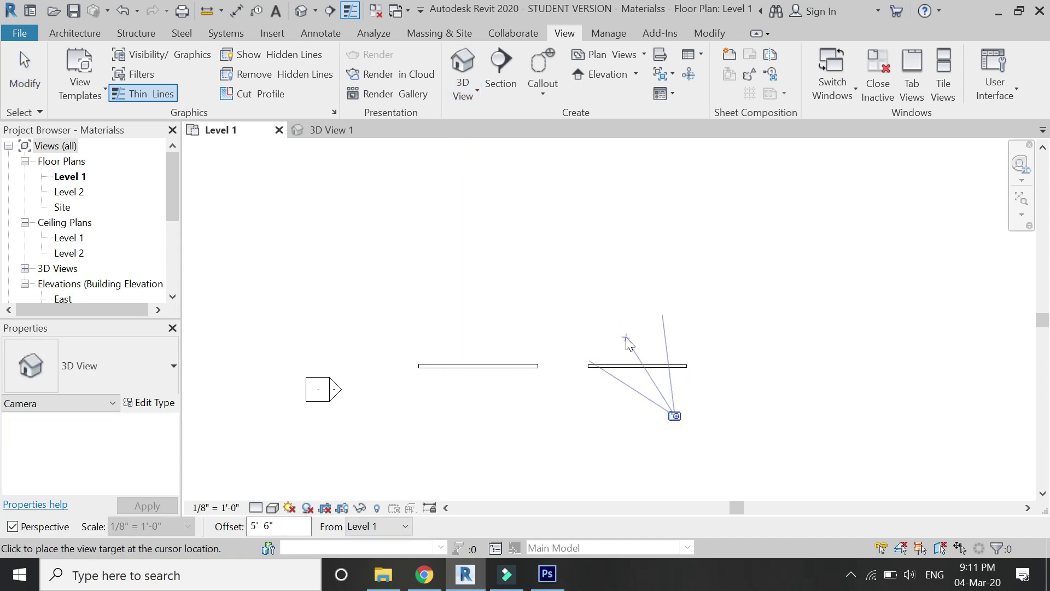
{"action": "left_click", "coordinate": [626, 336]}
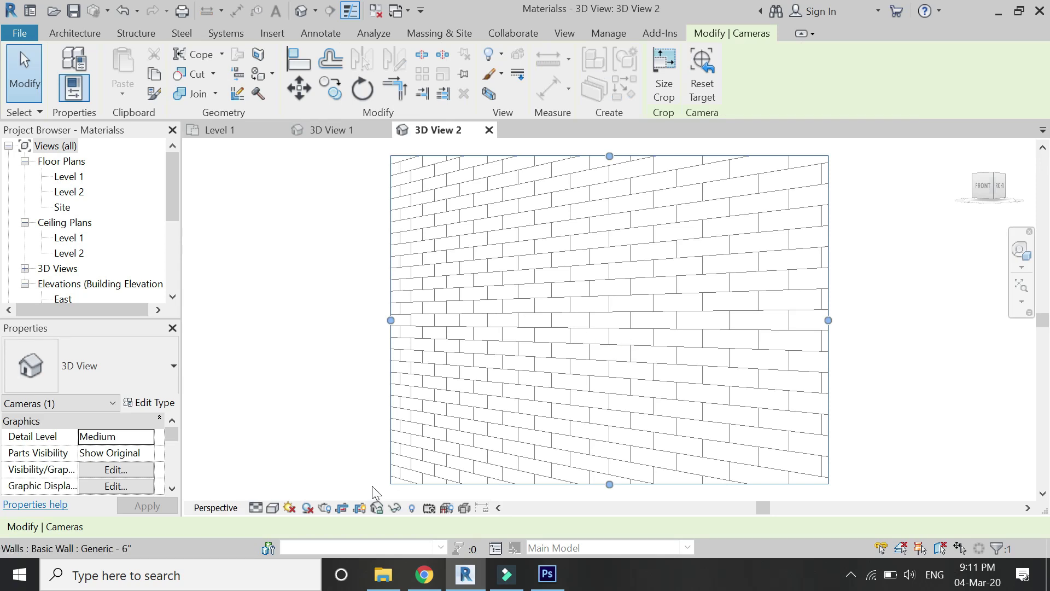
{"action": "key", "text": "Escape"}
Step: Open the Rendering dialog for 3D View 2 and look through its quality and lighting settings
{"action": "left_click", "coordinate": [327, 508]}
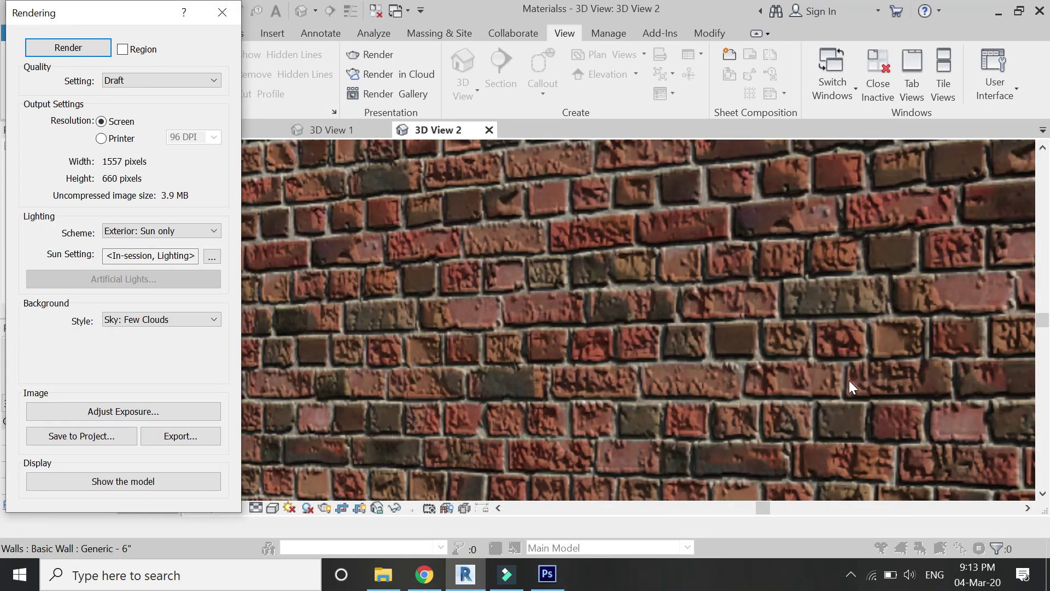
{"action": "scroll", "coordinate": [586, 238], "scroll_direction": "down", "scroll_amount": 2}
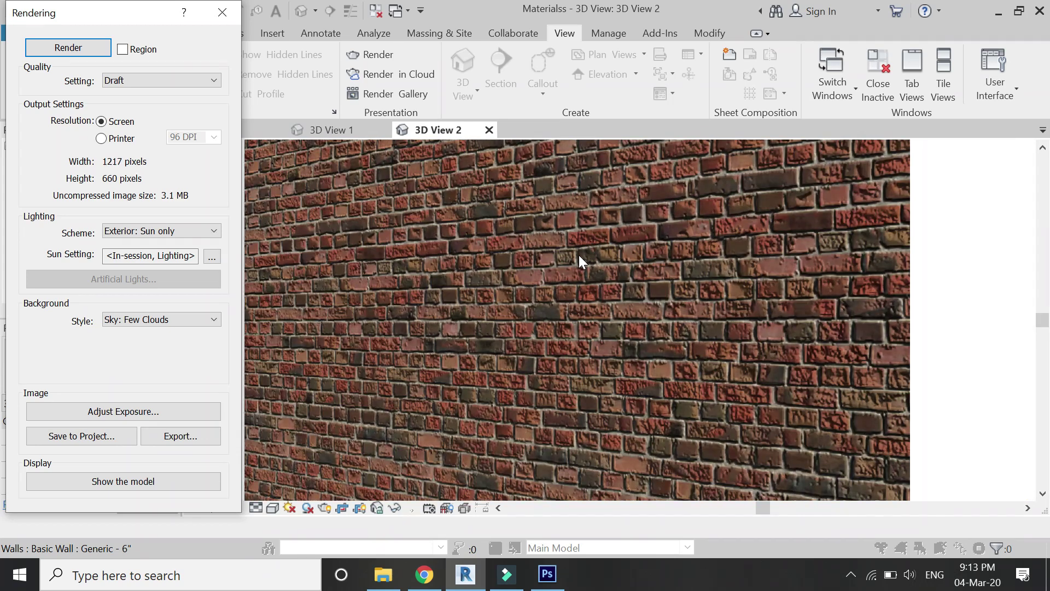
{"action": "scroll", "coordinate": [490, 388], "scroll_direction": "down", "scroll_amount": 2}
{"action": "scroll", "coordinate": [455, 416], "scroll_direction": "up", "scroll_amount": 5}
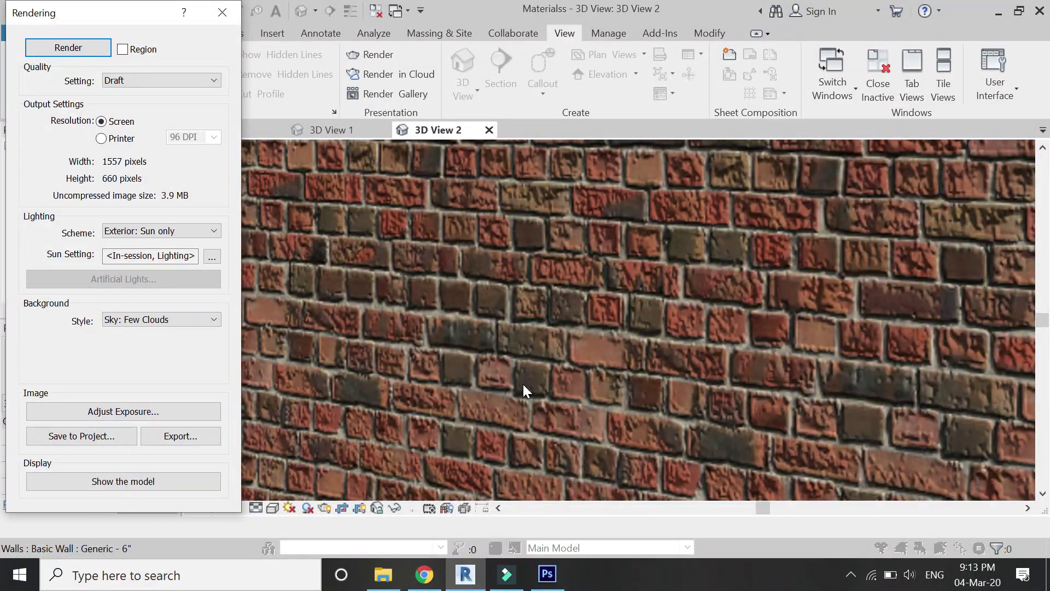
{"action": "scroll", "coordinate": [523, 386], "scroll_direction": "down", "scroll_amount": 2}
{"action": "scroll", "coordinate": [519, 412], "scroll_direction": "down", "scroll_amount": 1}
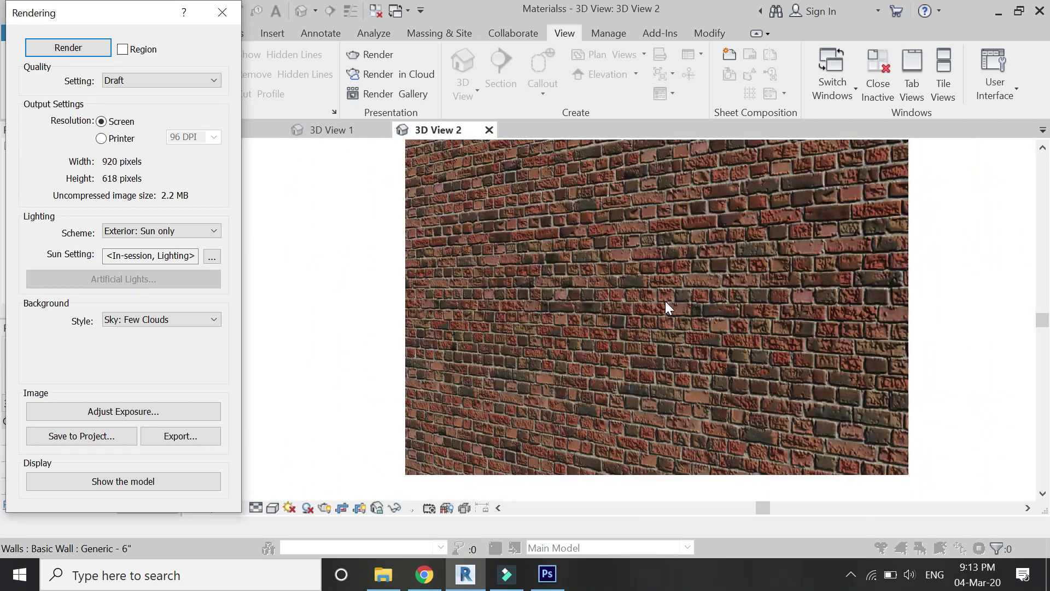
{"action": "scroll", "coordinate": [708, 201], "scroll_direction": "up", "scroll_amount": 3}
{"action": "scroll", "coordinate": [709, 200], "scroll_direction": "up", "scroll_amount": 2}
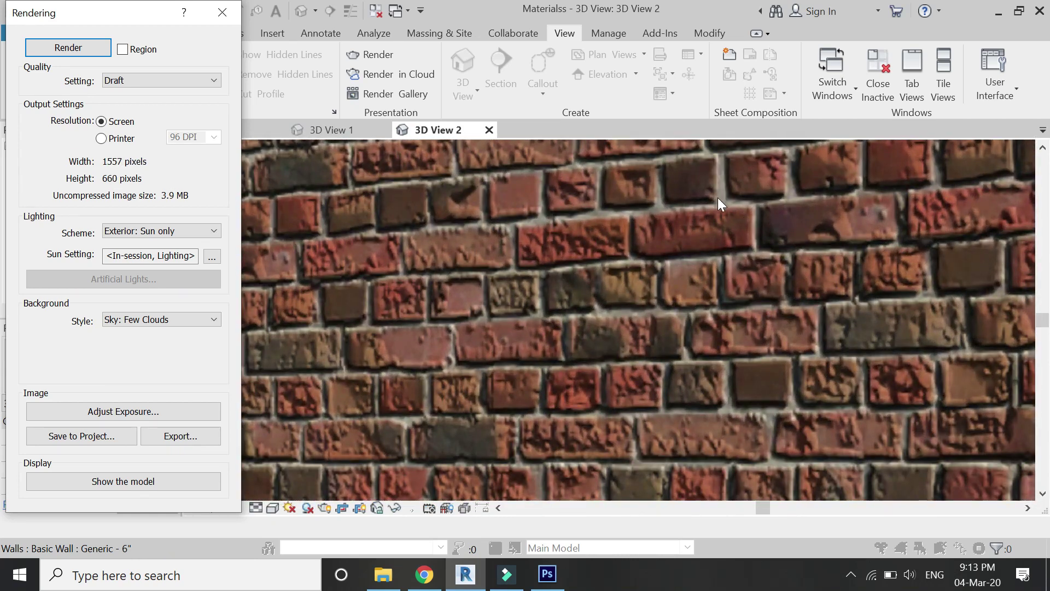